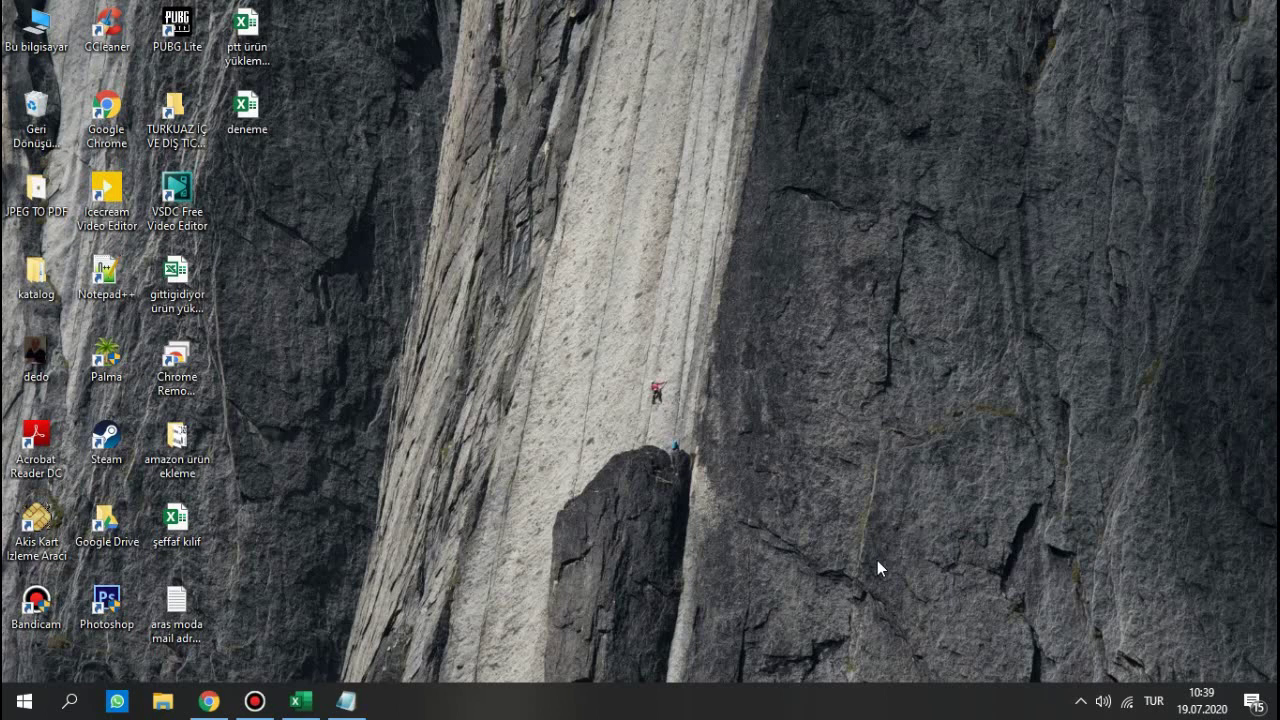
- Write 'silikon kılıf' and 'cep telefonu kılıfı' on two lines in the Ayrıntılar description
left_click(210, 706)
left_click(474, 514)
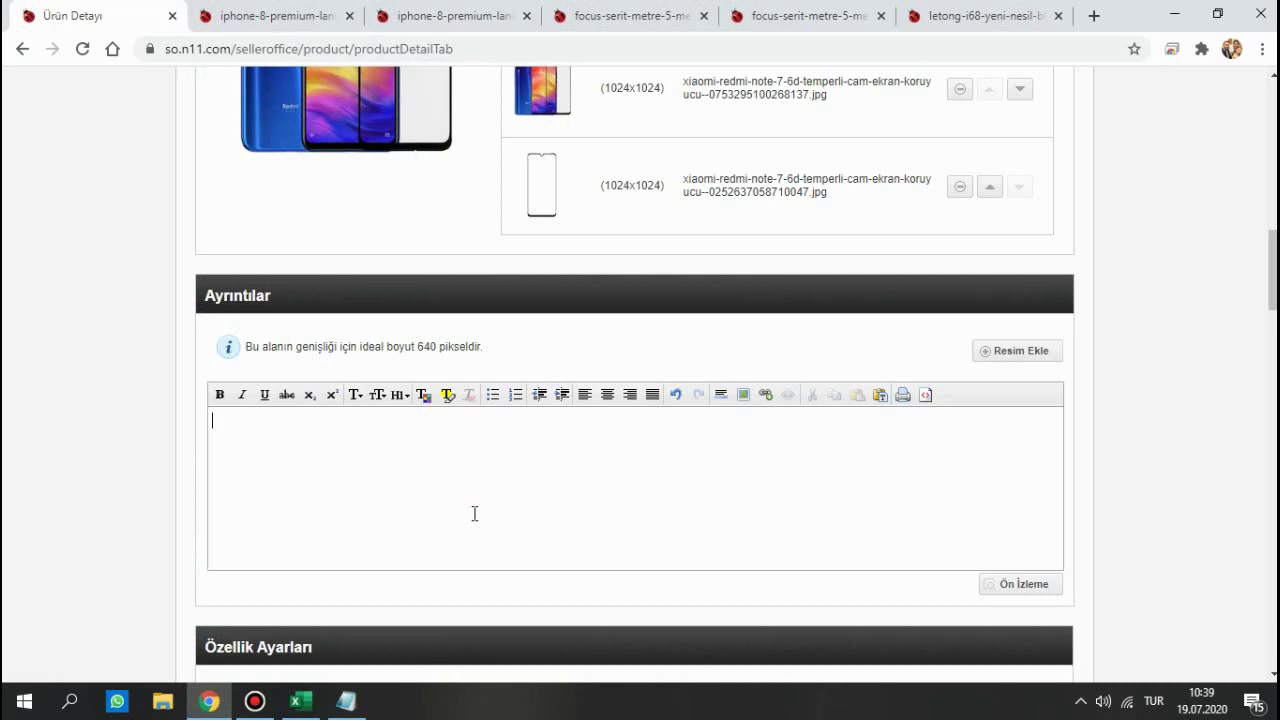
type("sil")
type("ikon kılı")
type("f")
key("Return")
type("cep tele")
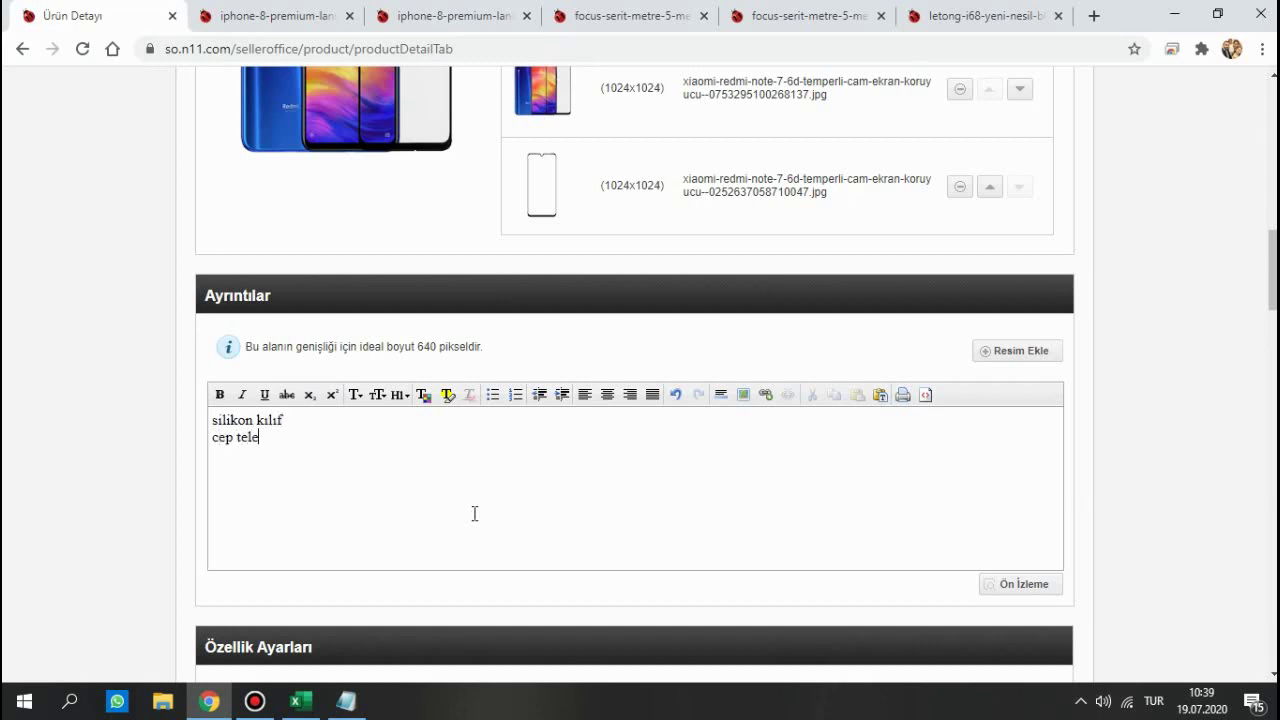
type("fonu kılıf")
type("ı")
- Insert the tape measure photo into the description using its image URL
left_click(312, 12)
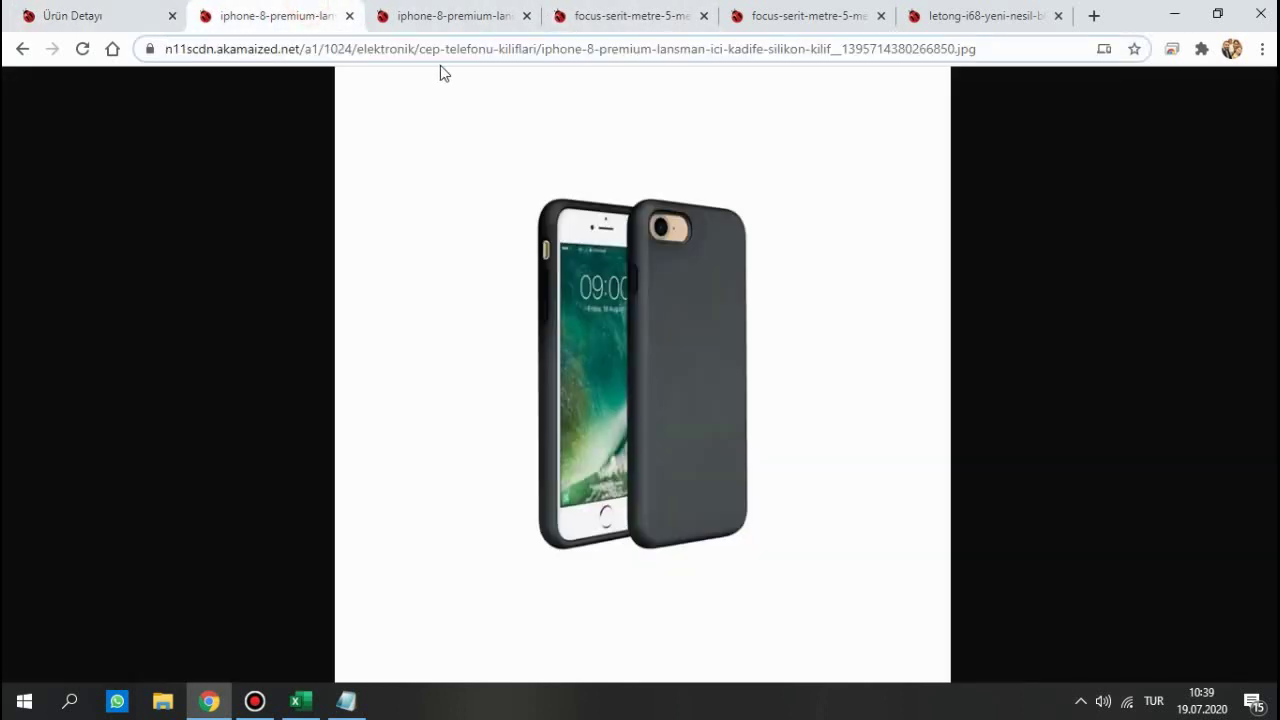
left_click(623, 12)
left_click(594, 48)
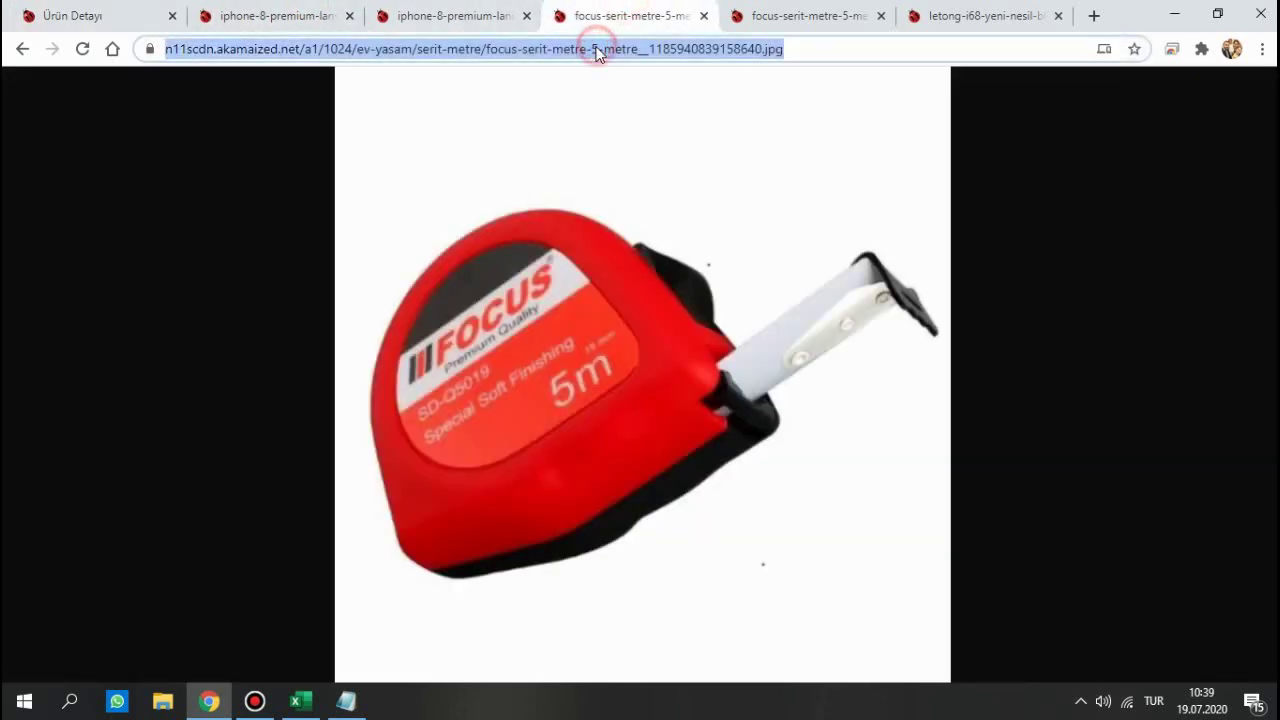
left_click(100, 15)
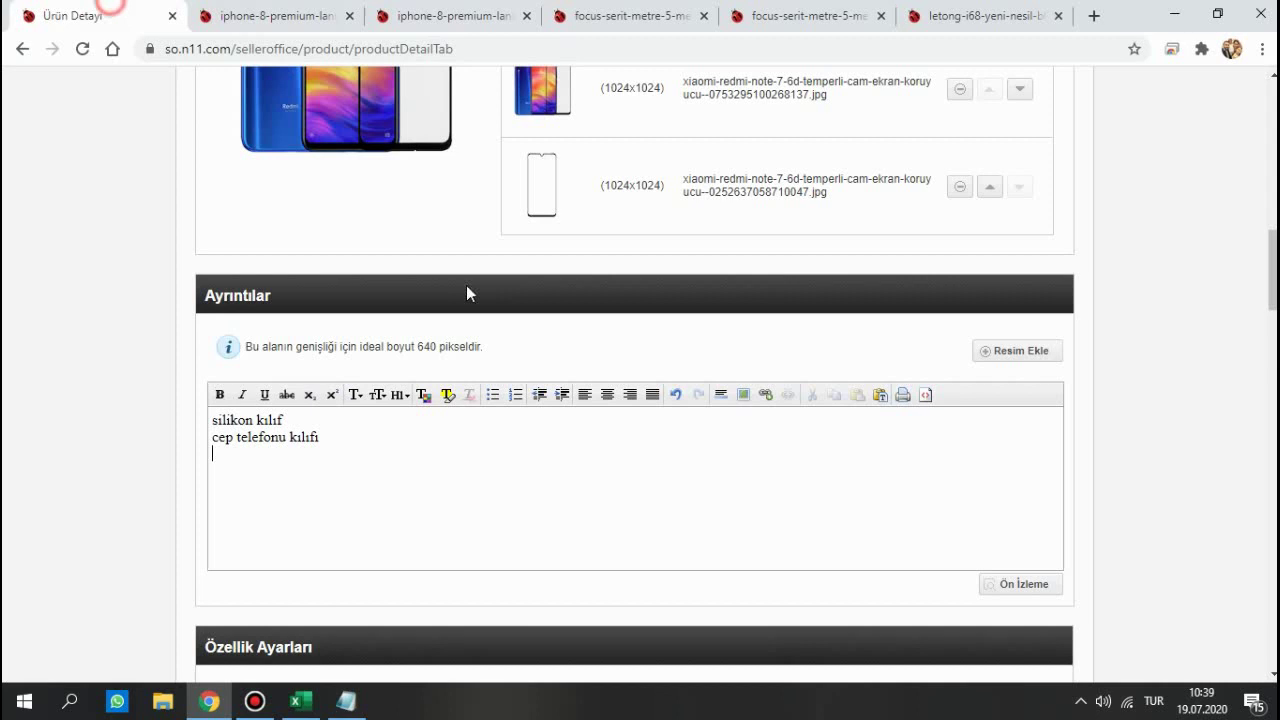
left_click(745, 400)
double_click(810, 438)
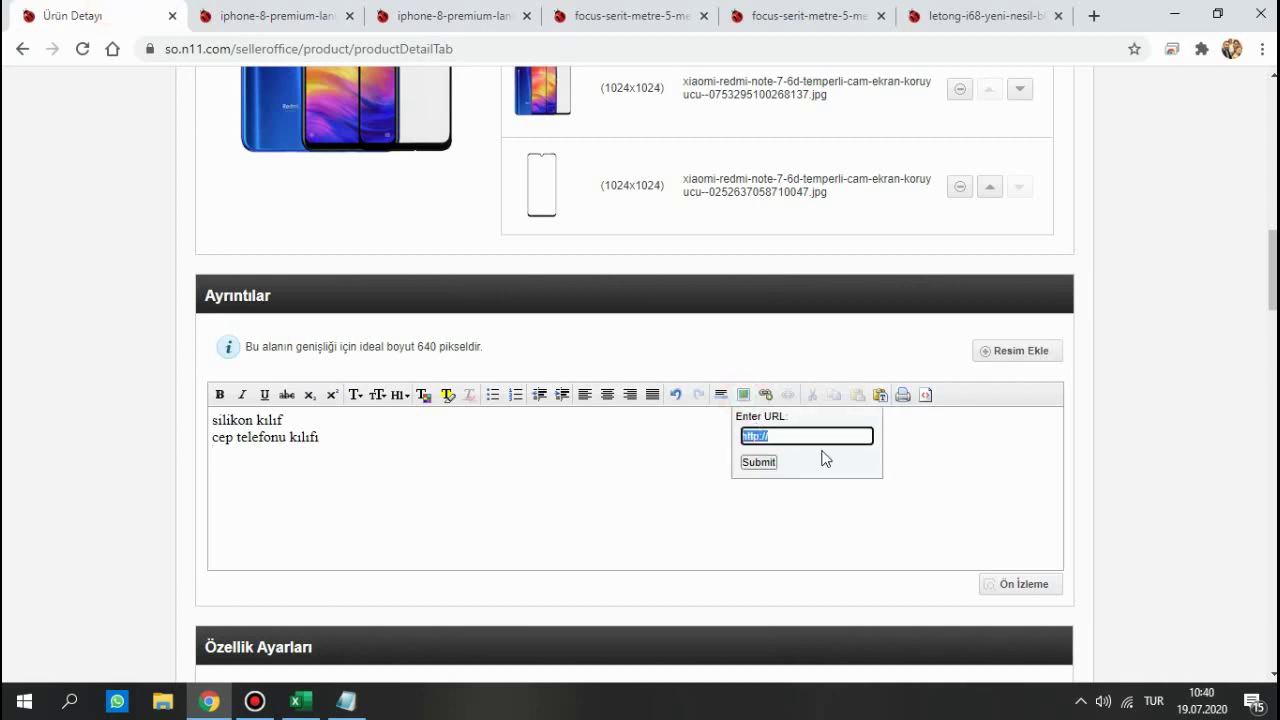
key("ctrl+v")
left_click(770, 461)
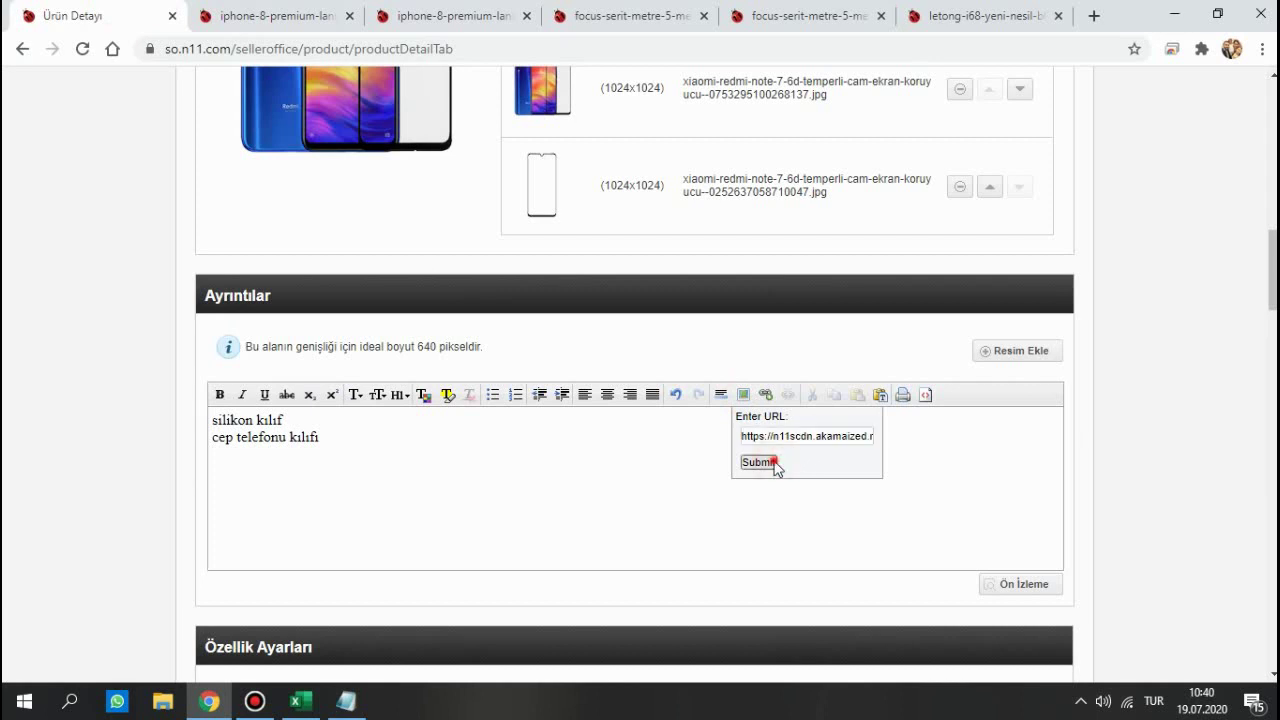
- Make all description content centred, Comic Sans MS and a larger font size
scroll(681, 491, "up", 2)
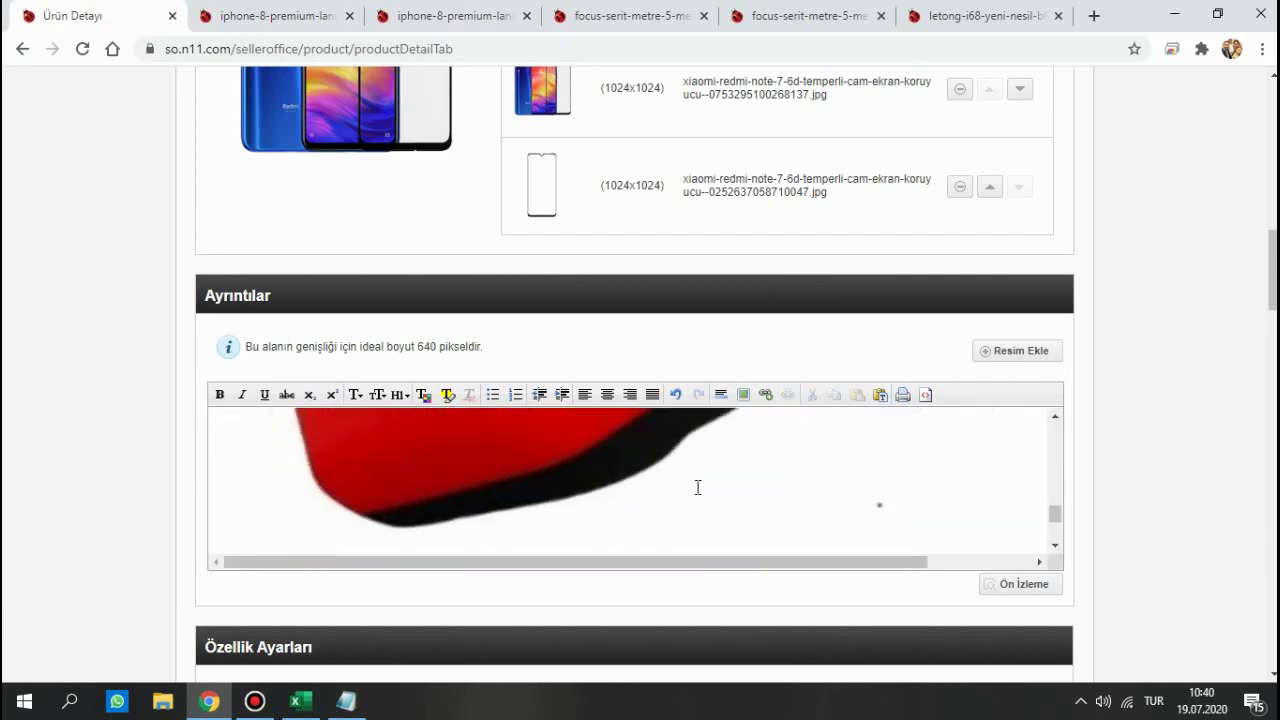
scroll(698, 487, "up", 1)
scroll(680, 488, "up", 3)
scroll(600, 515, "up", 1)
key("ctrl+a")
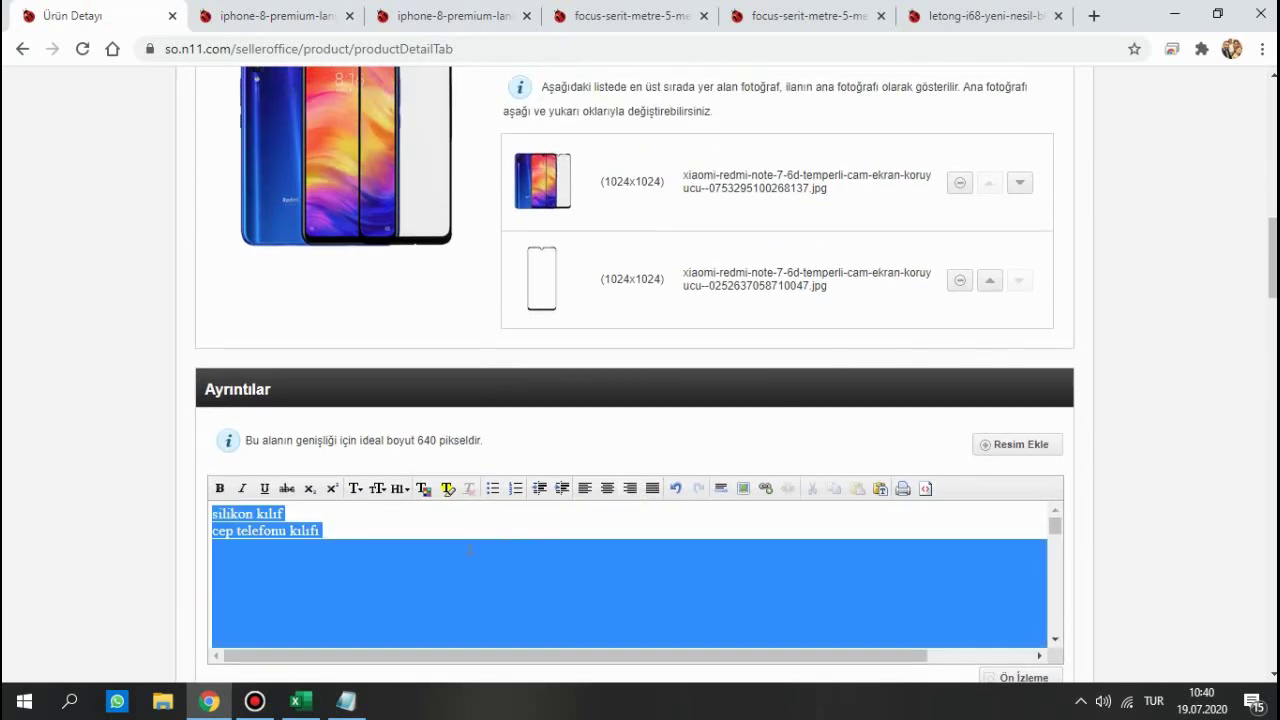
left_click(607, 488)
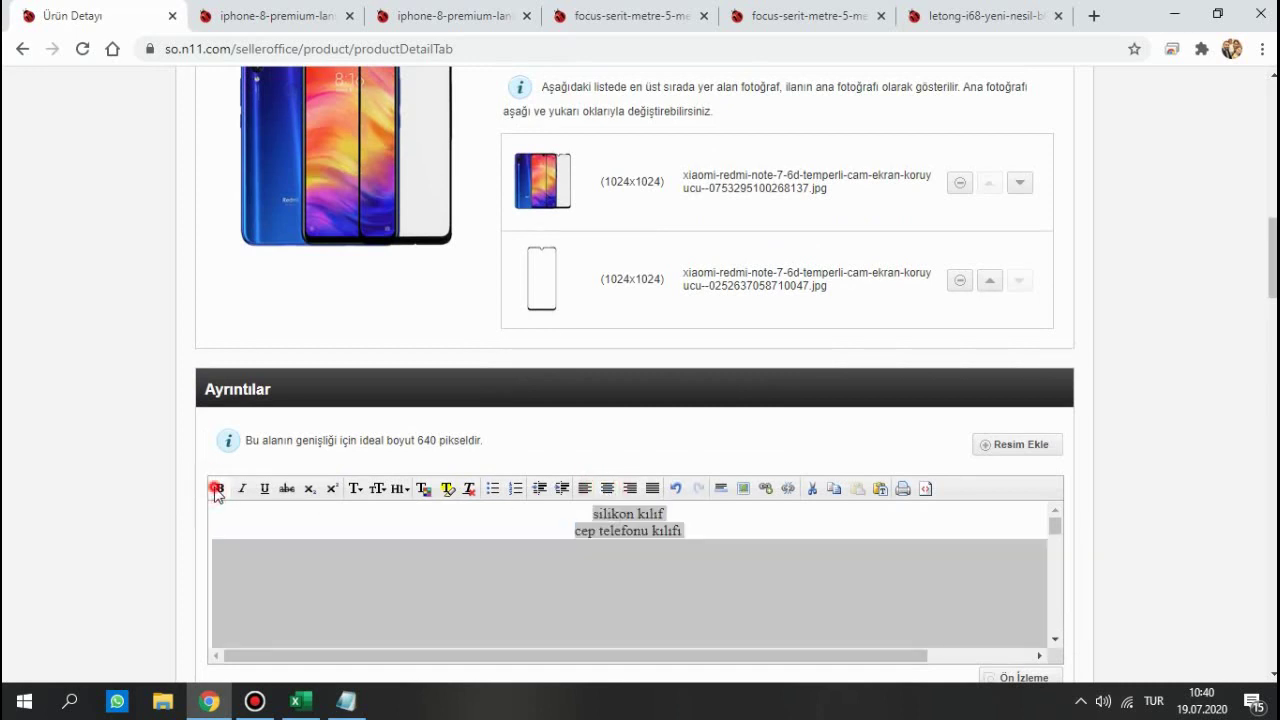
left_click(355, 488)
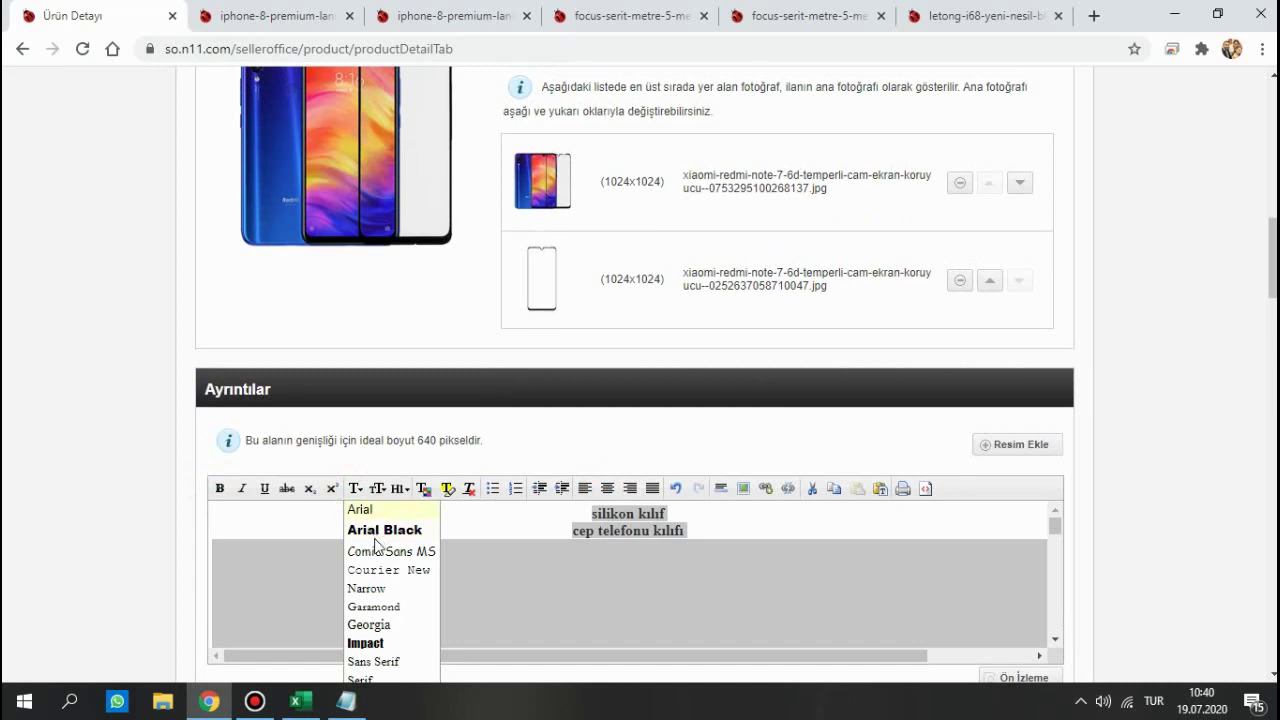
left_click(378, 551)
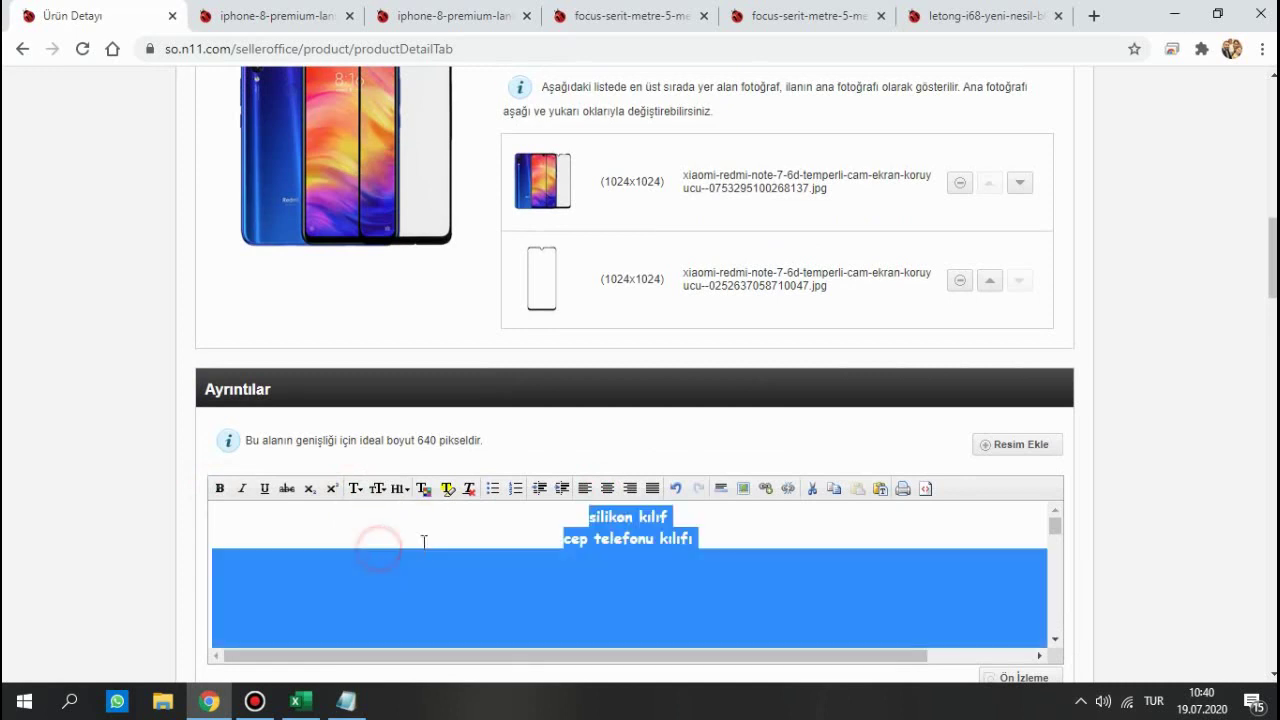
left_click(378, 488)
left_click(377, 590)
left_click(866, 544)
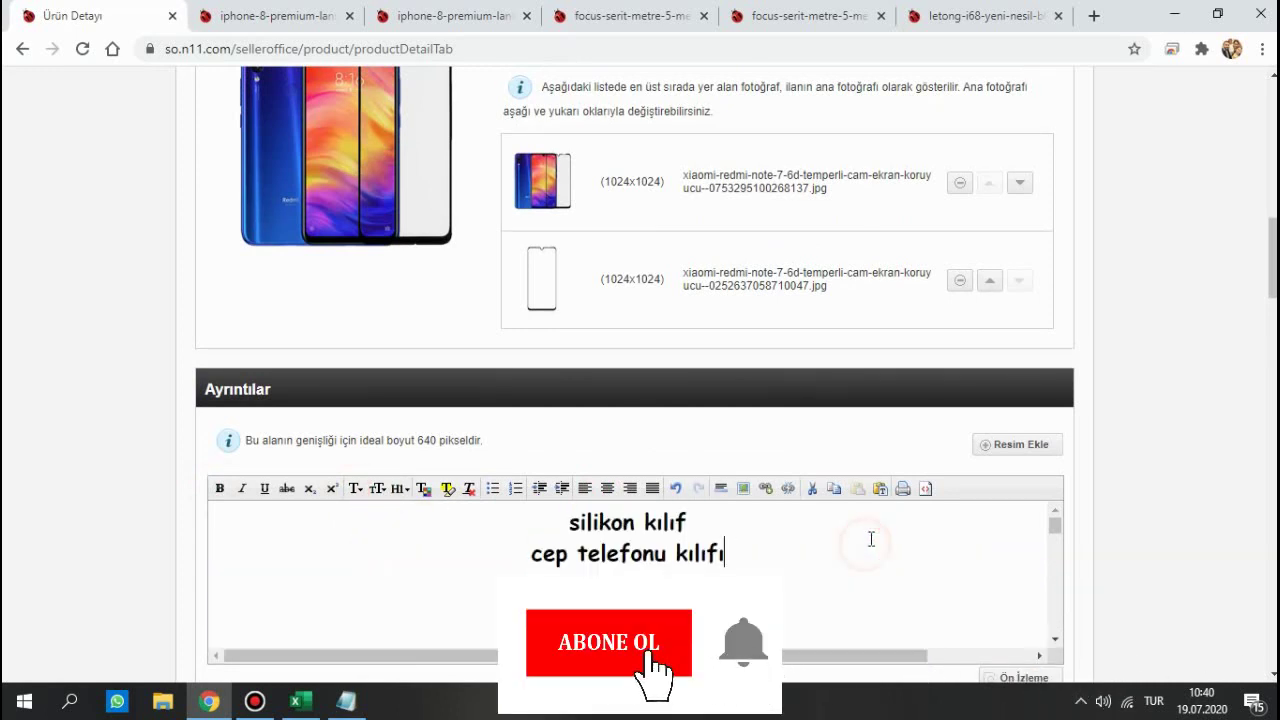
scroll(876, 546, "down", 3)
scroll(1130, 630, "down", 3)
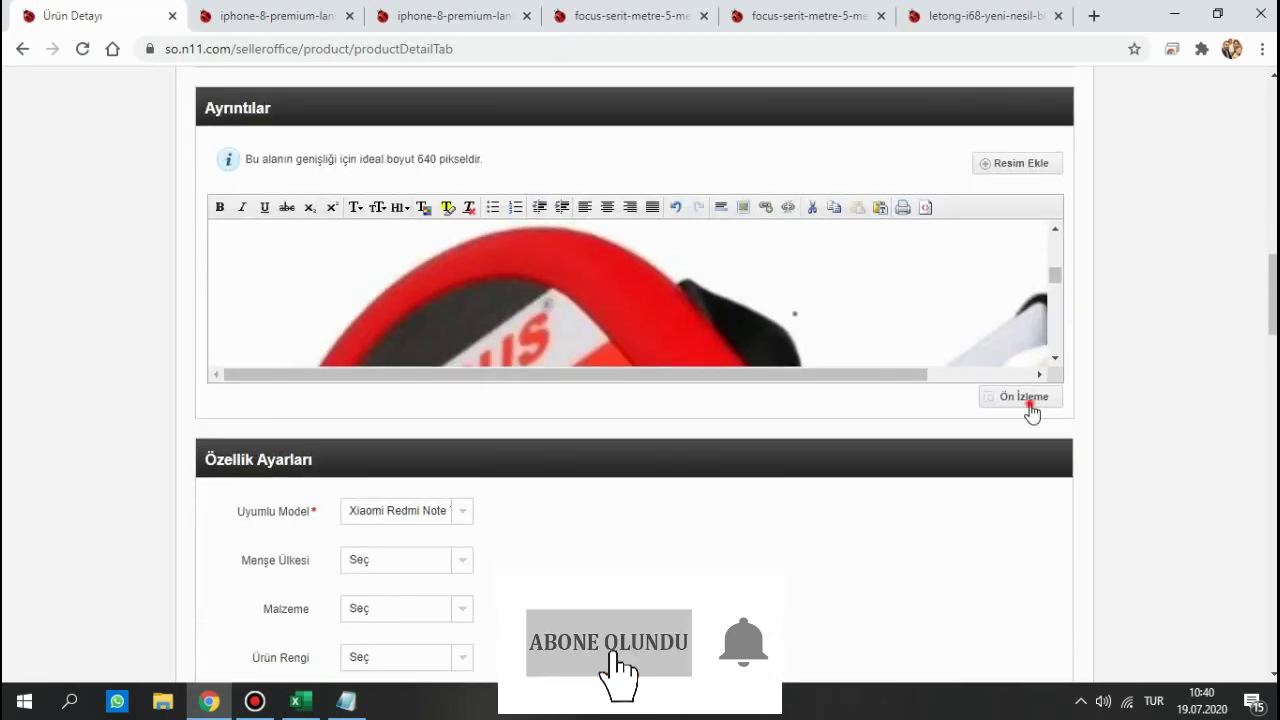
- Preview the formatted product description, then close the preview
left_click(1030, 400)
scroll(746, 388, "down", 3)
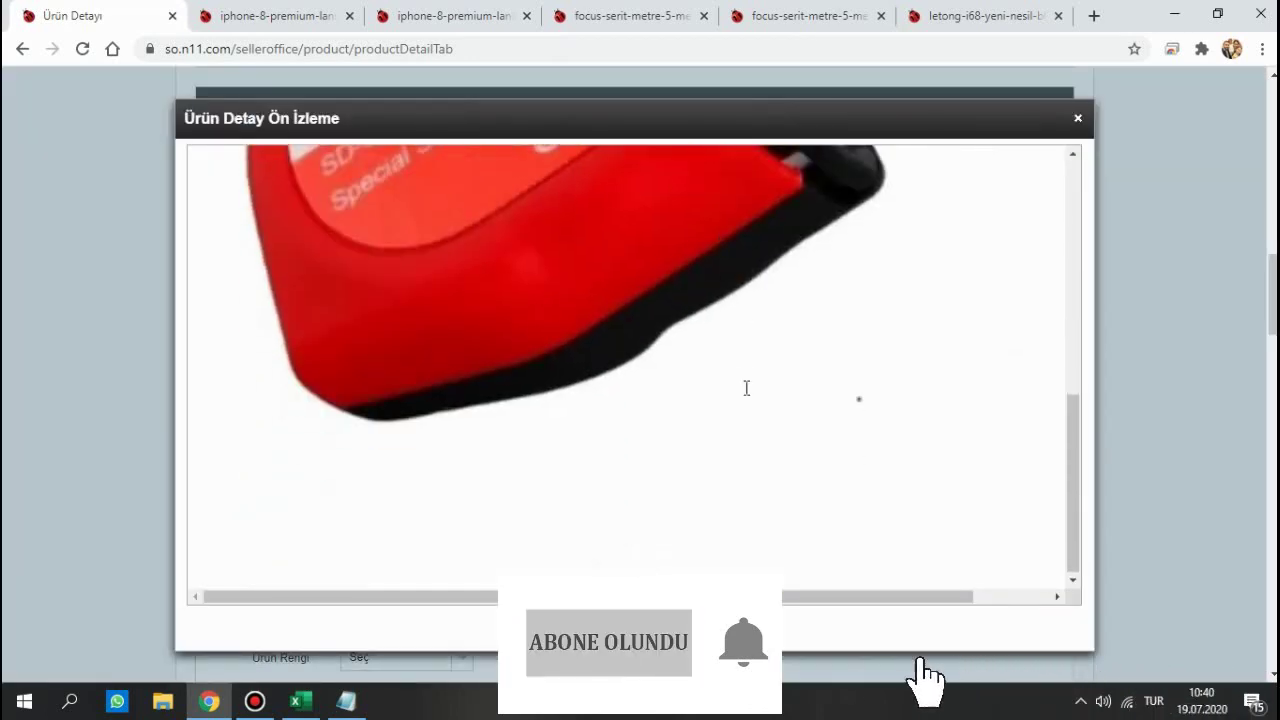
scroll(746, 388, "up", 5)
key("Escape")
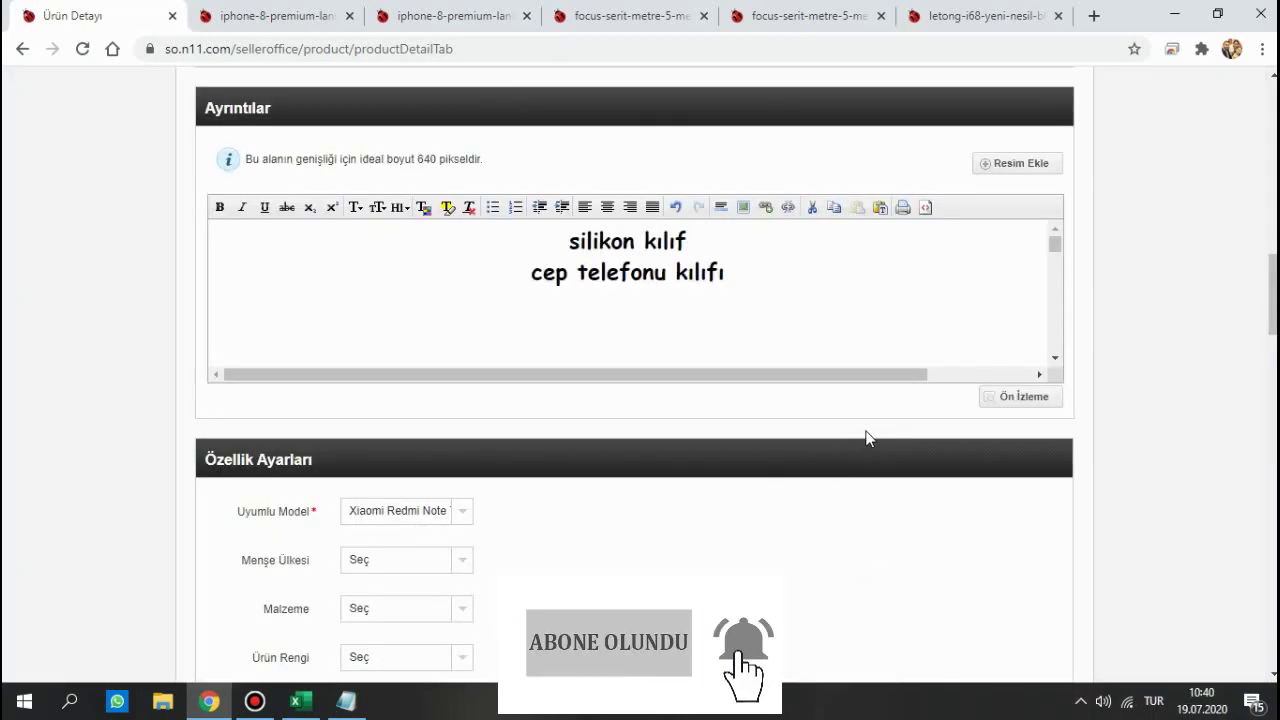
scroll(866, 434, "up", 4)
scroll(923, 437, "down", 2)
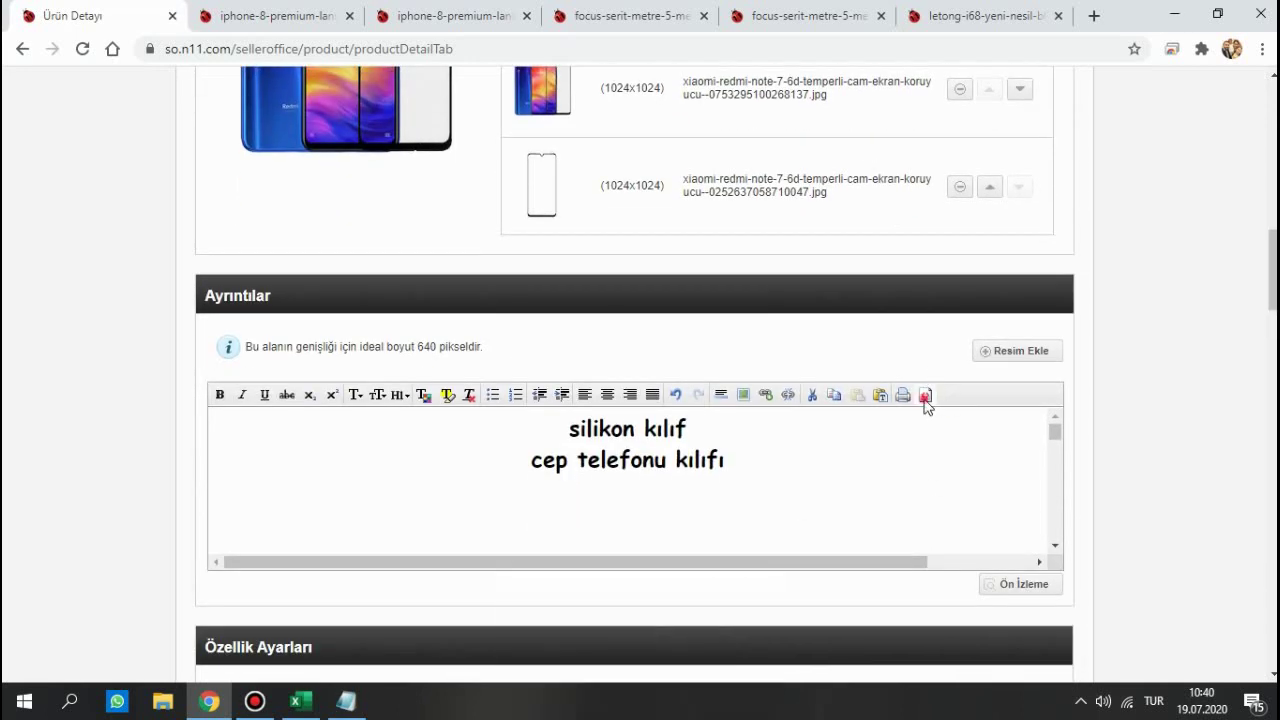
- Copy the description's HTML source into Notepad, then return the editor to rich text
left_click(925, 395)
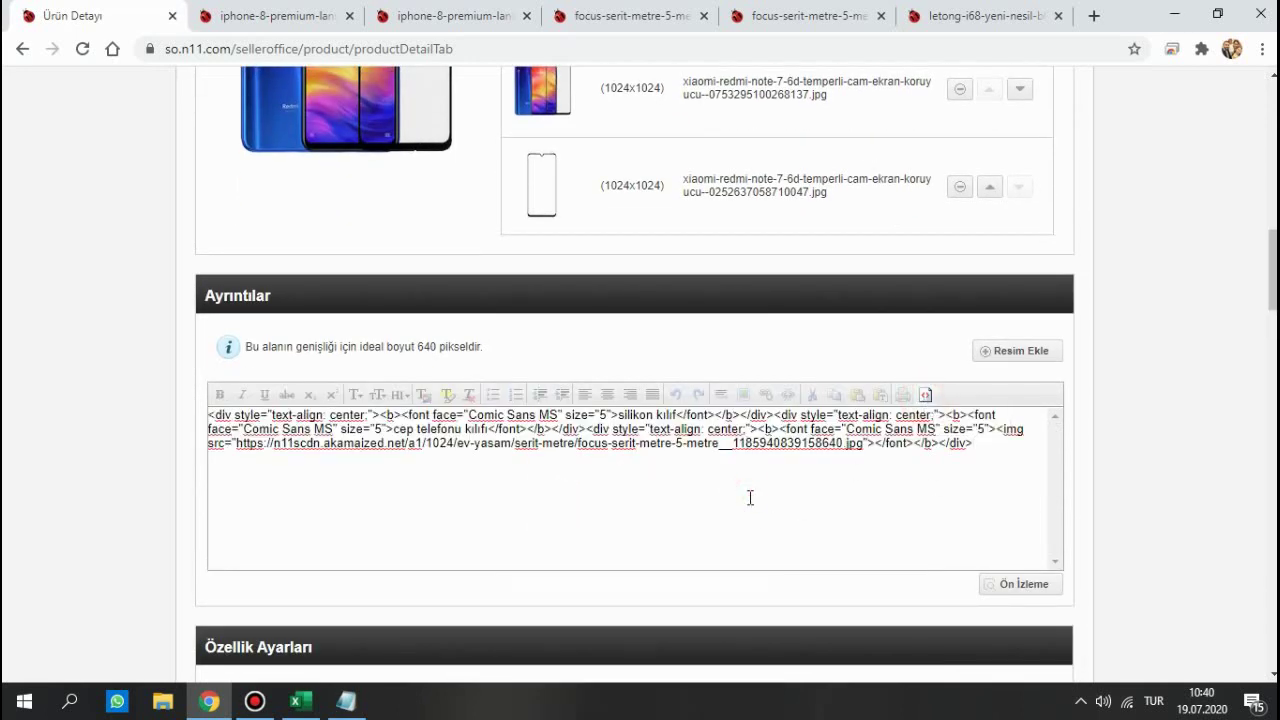
key("ctrl+a")
key("ctrl+c")
key("alt+Tab")
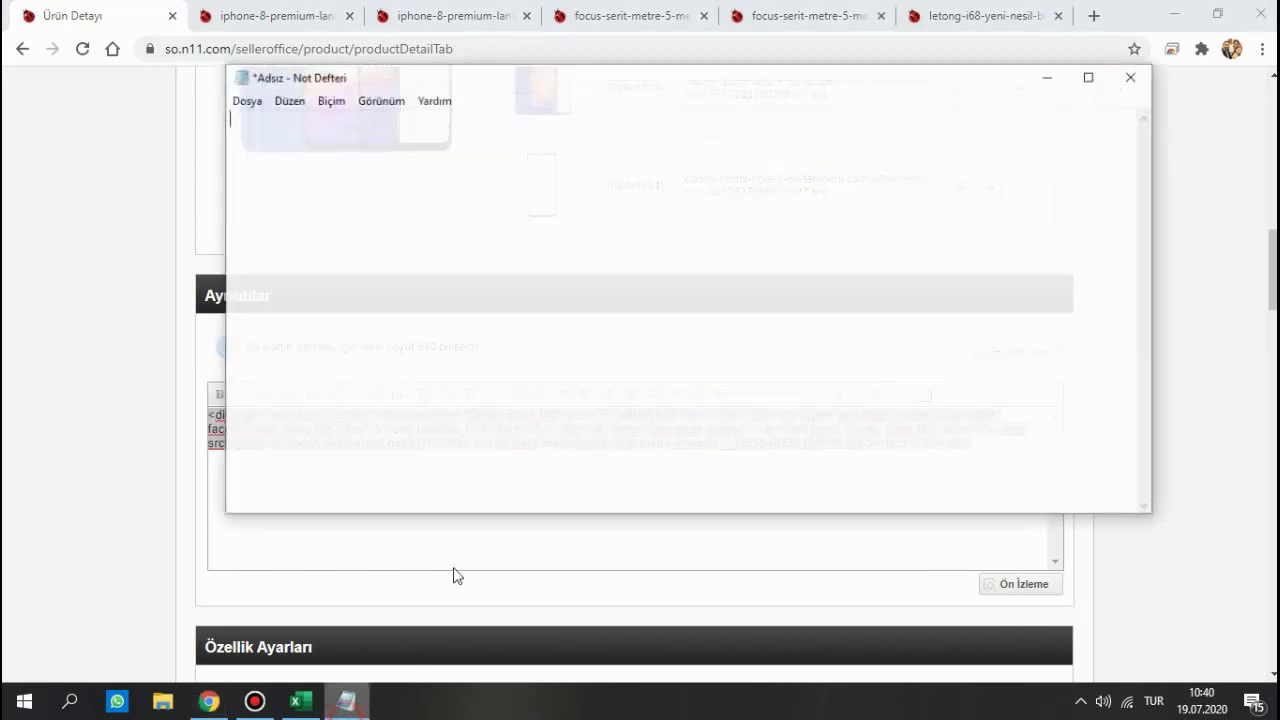
left_click(531, 346)
key("ctrl+v")
left_click(83, 218)
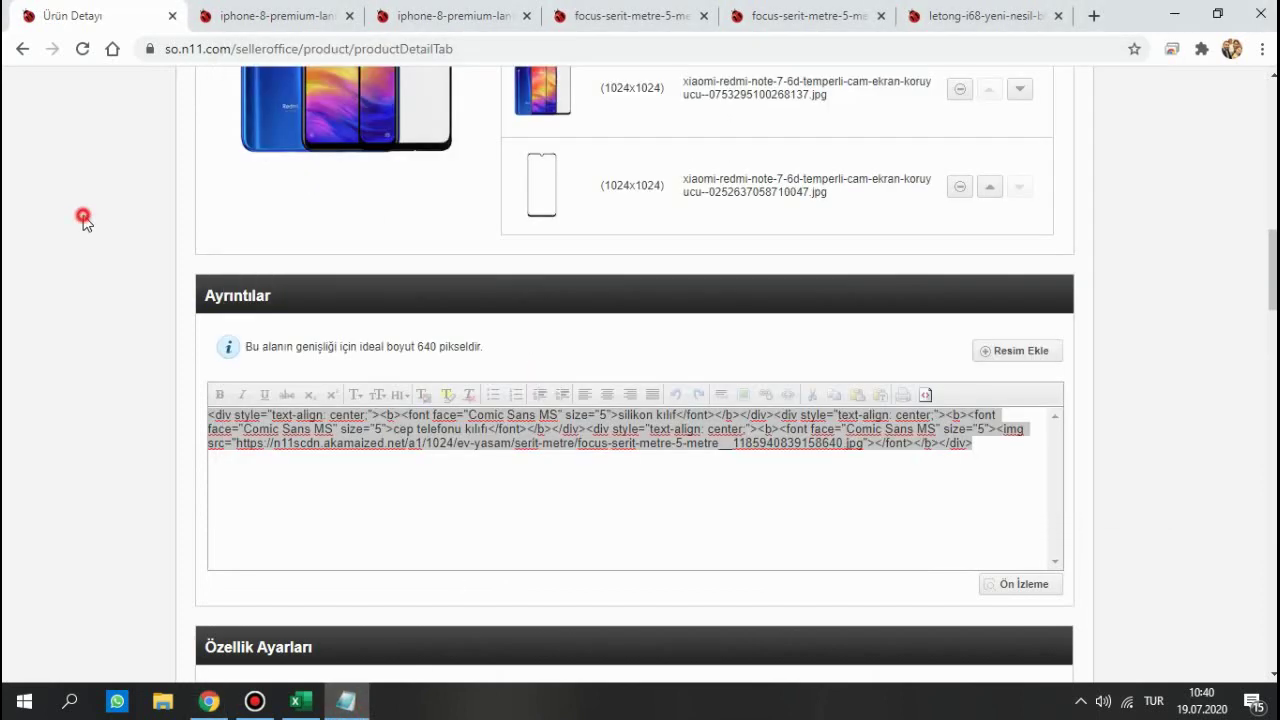
left_click(925, 395)
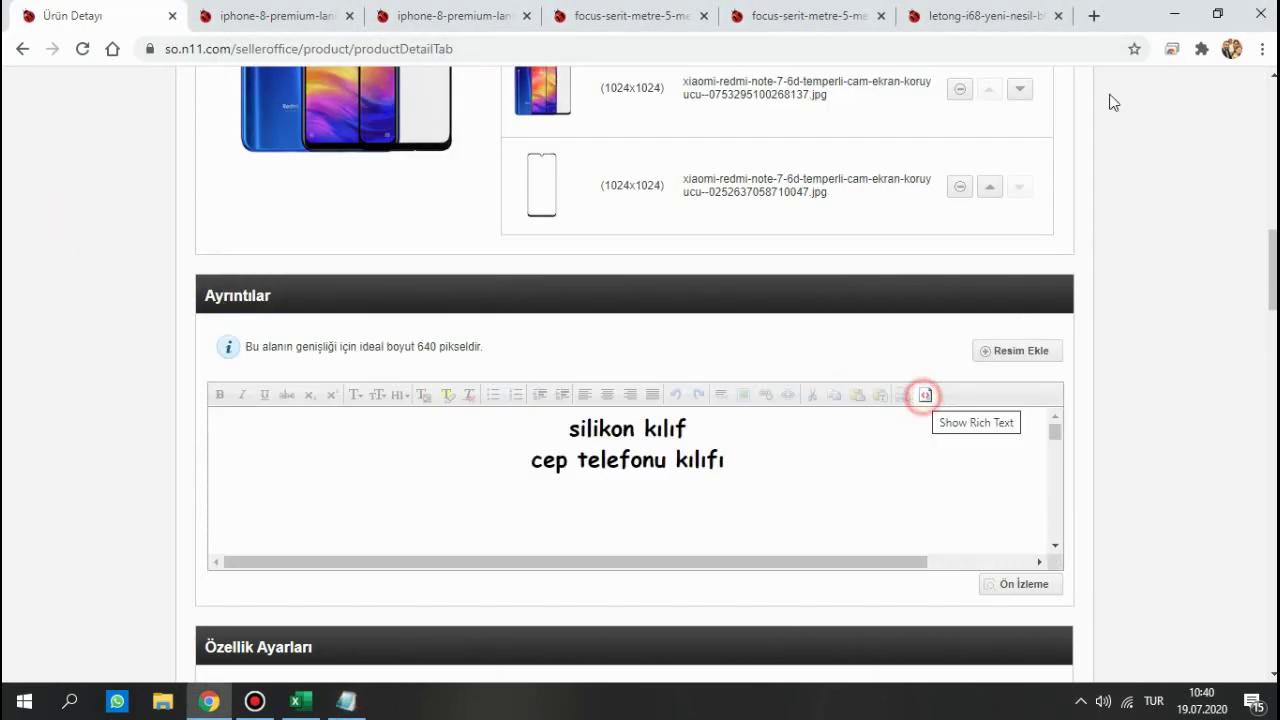
- Minimize Chrome and Notepad so the deneme workbook is visible
left_click(1175, 14)
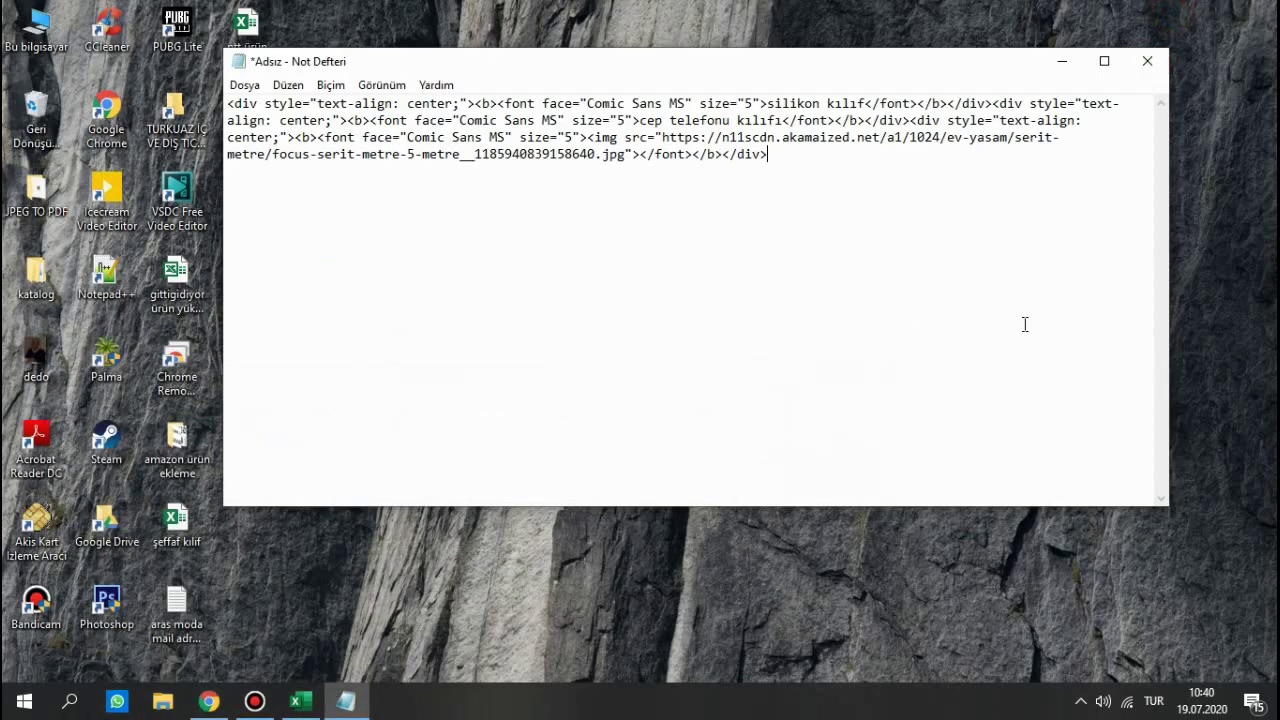
left_click(1061, 60)
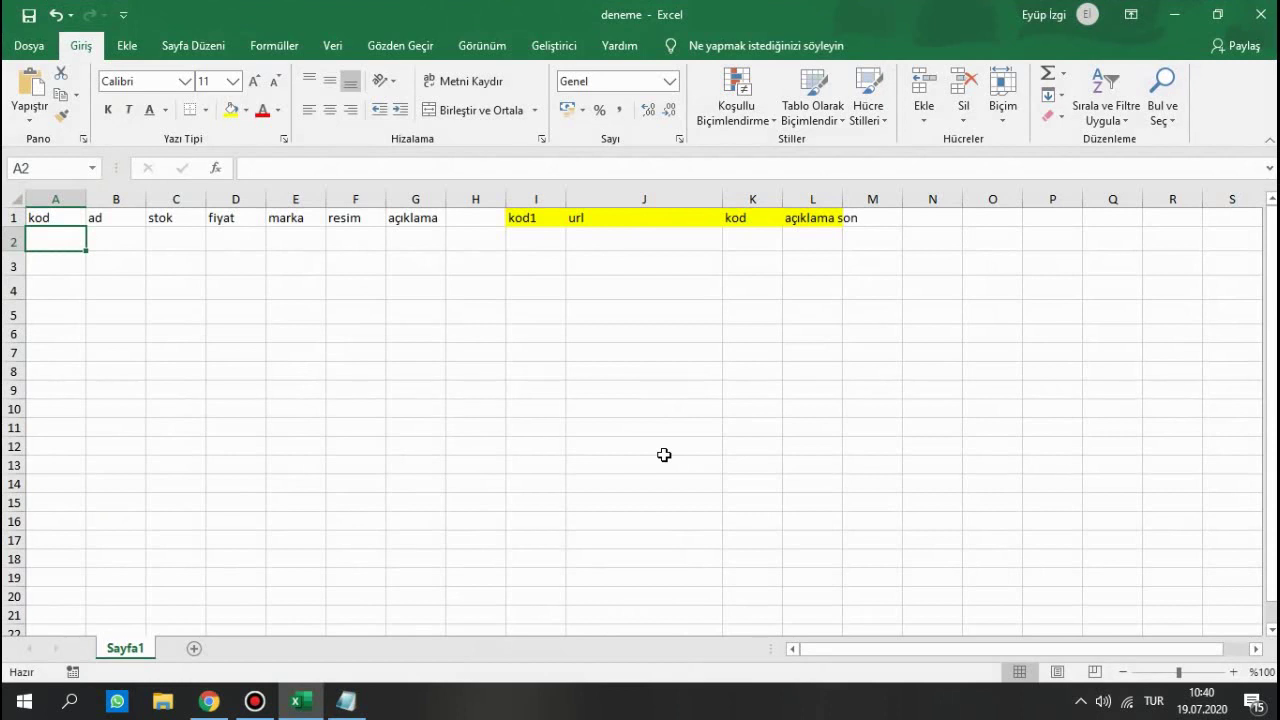
- Enter the product code kılıf1 in cell A2
key("Up")
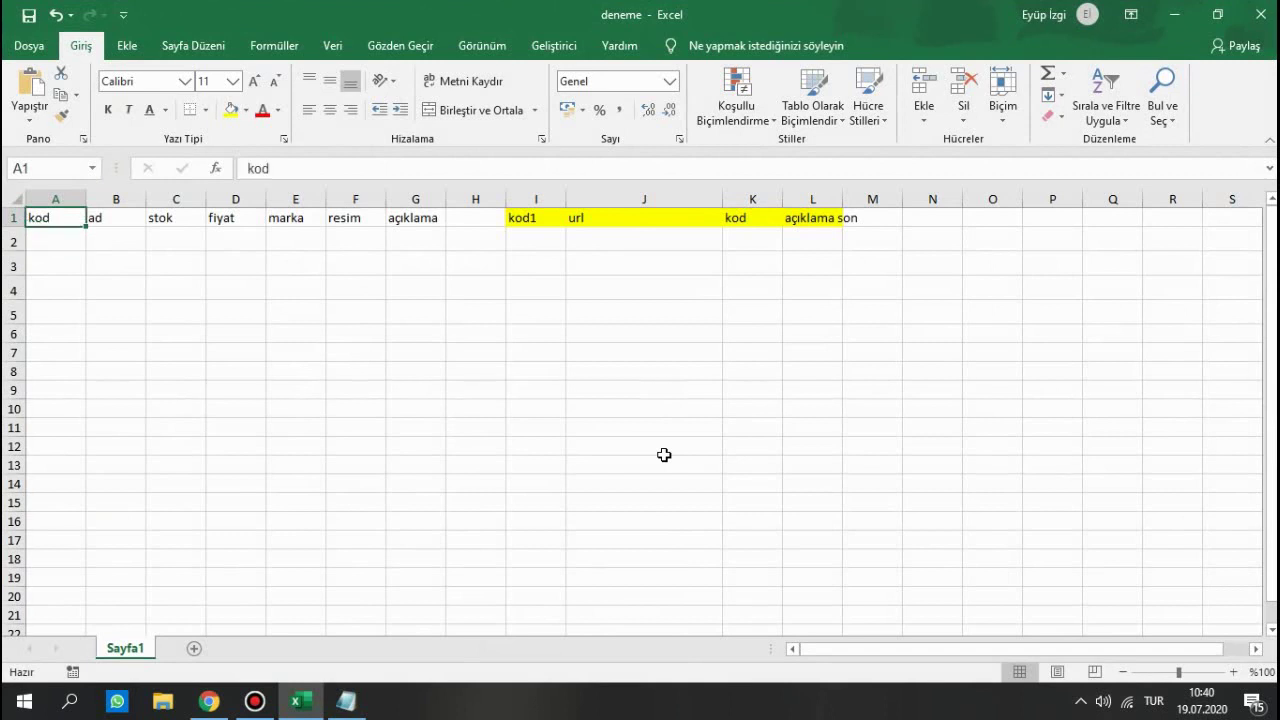
key("Right")
key("Right")
key("Right")
key("Right")
key("Right")
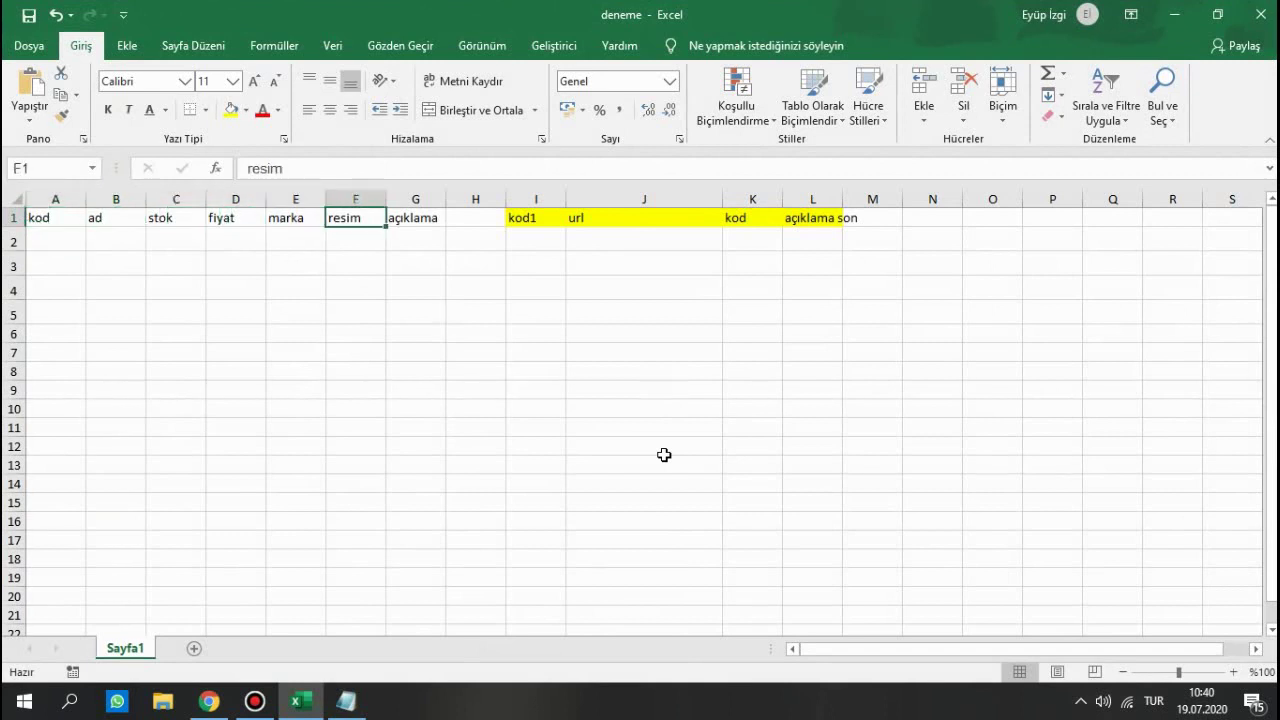
key("Right")
key("Right")
key("Left")
key("Down")
key("Left")
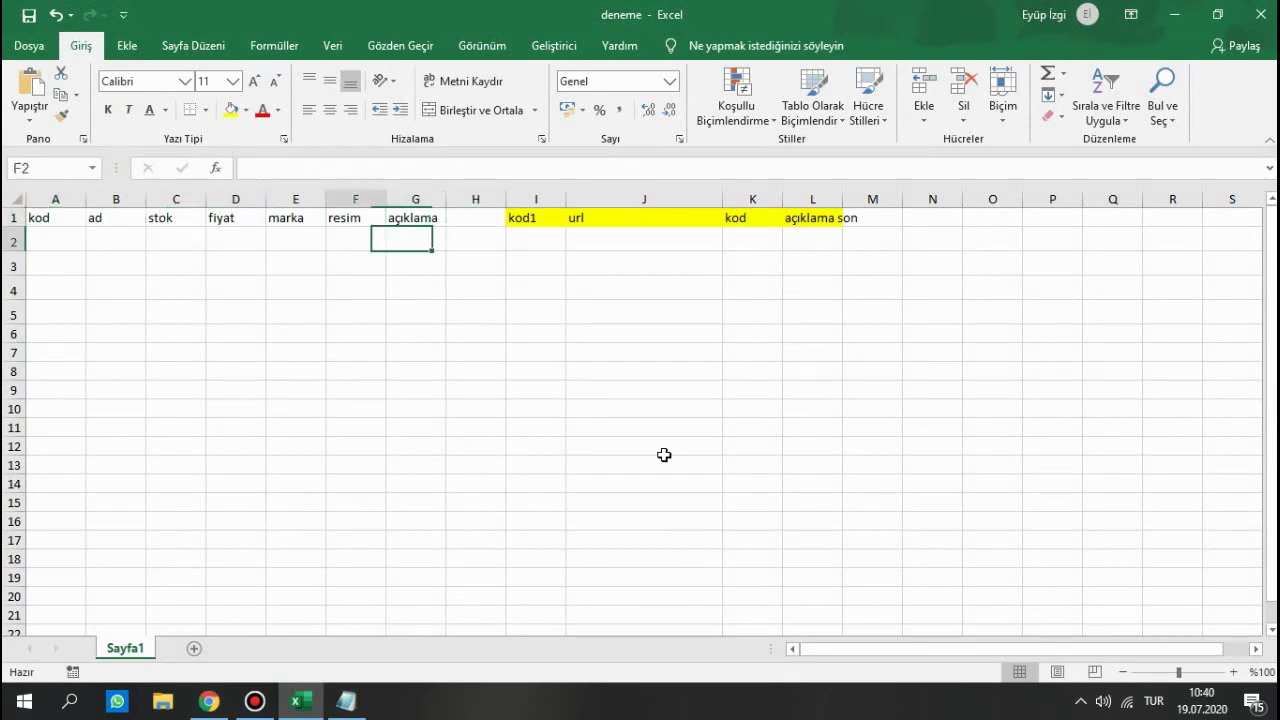
key("Home")
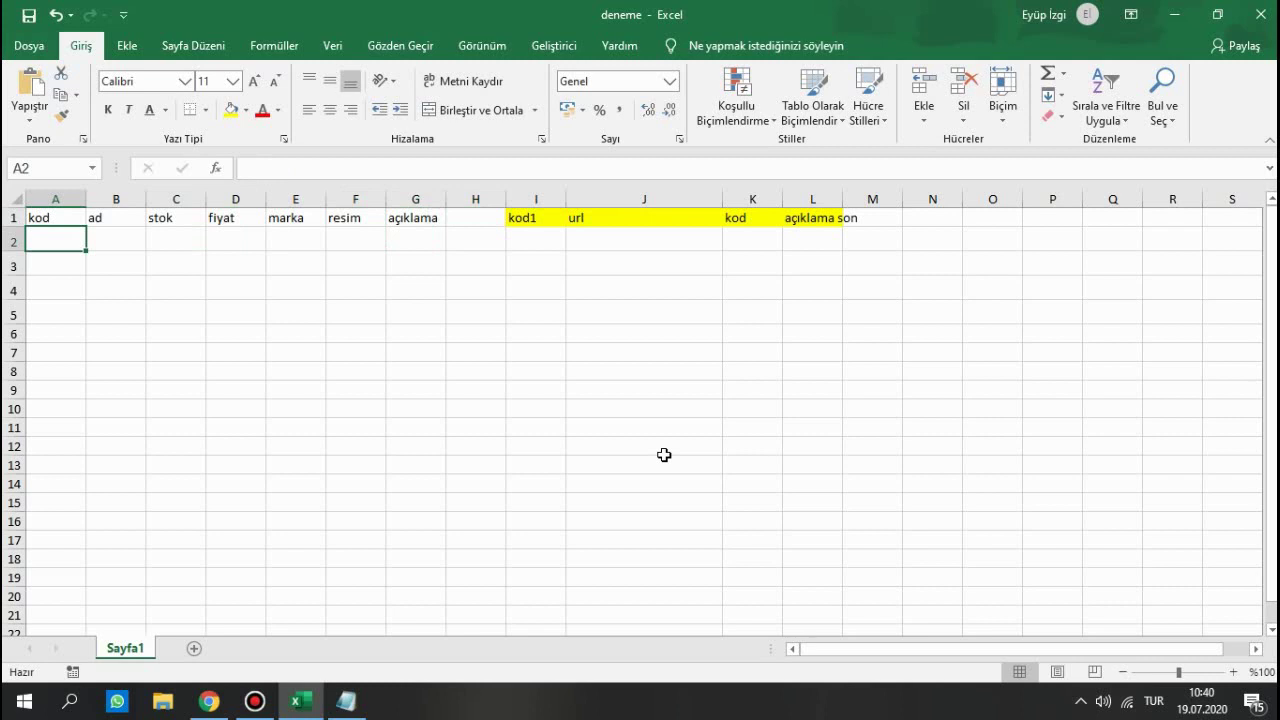
type("kılıf 1")
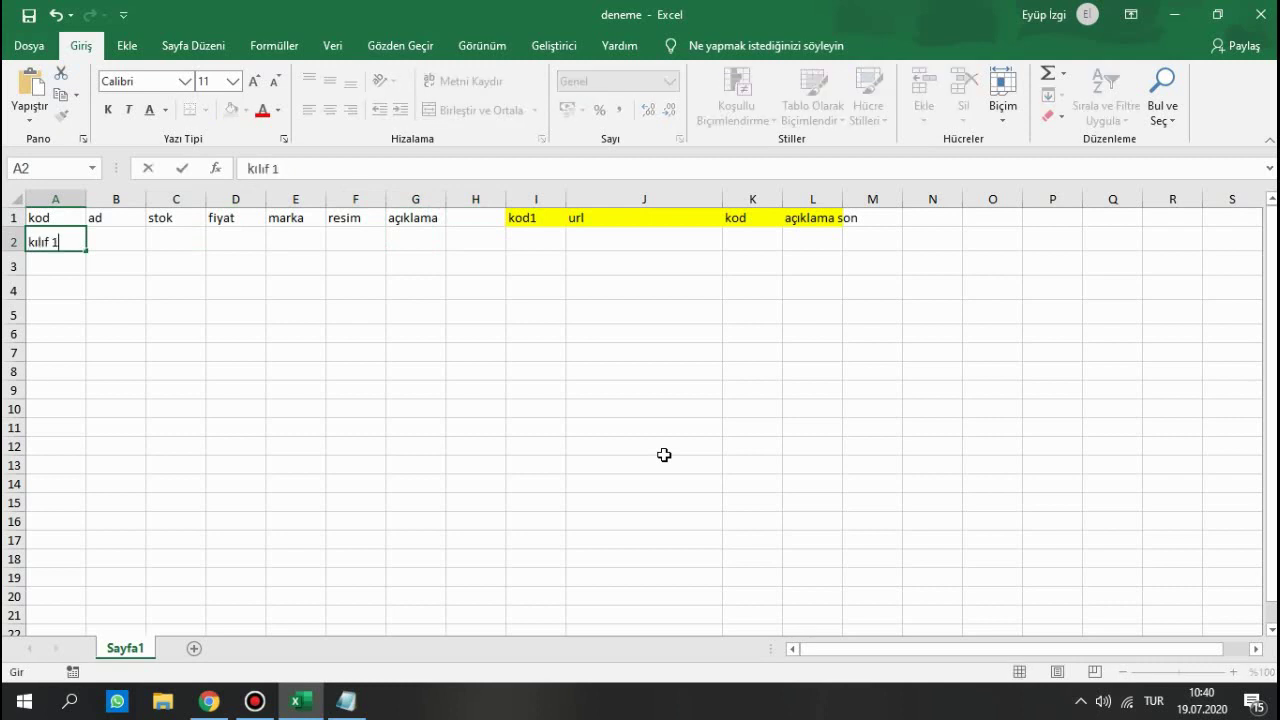
key("BackSpace")
key("BackSpace")
type("1")
key("Return")
- Fill B2:E2 with name kılıf 1, stock 3, price 5 and brand diğer
key("Up")
key("Right")
type("kı")
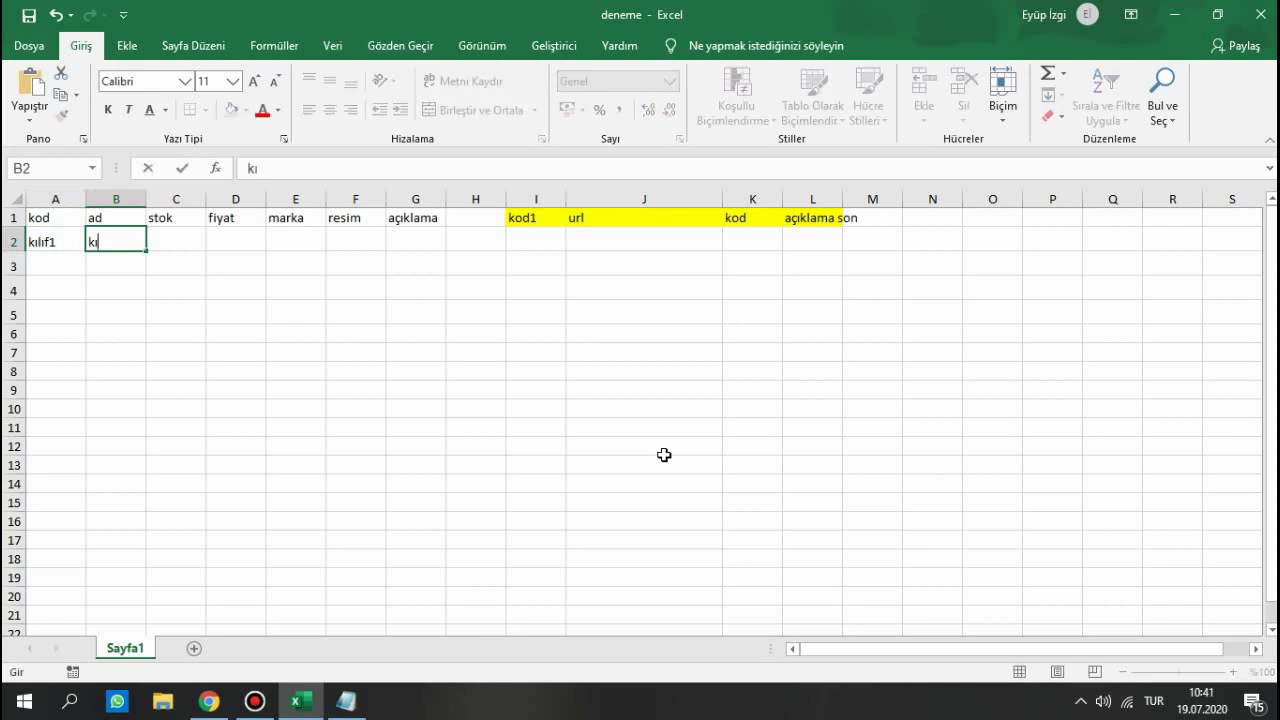
type("lıf 1")
key("Tab")
type("3")
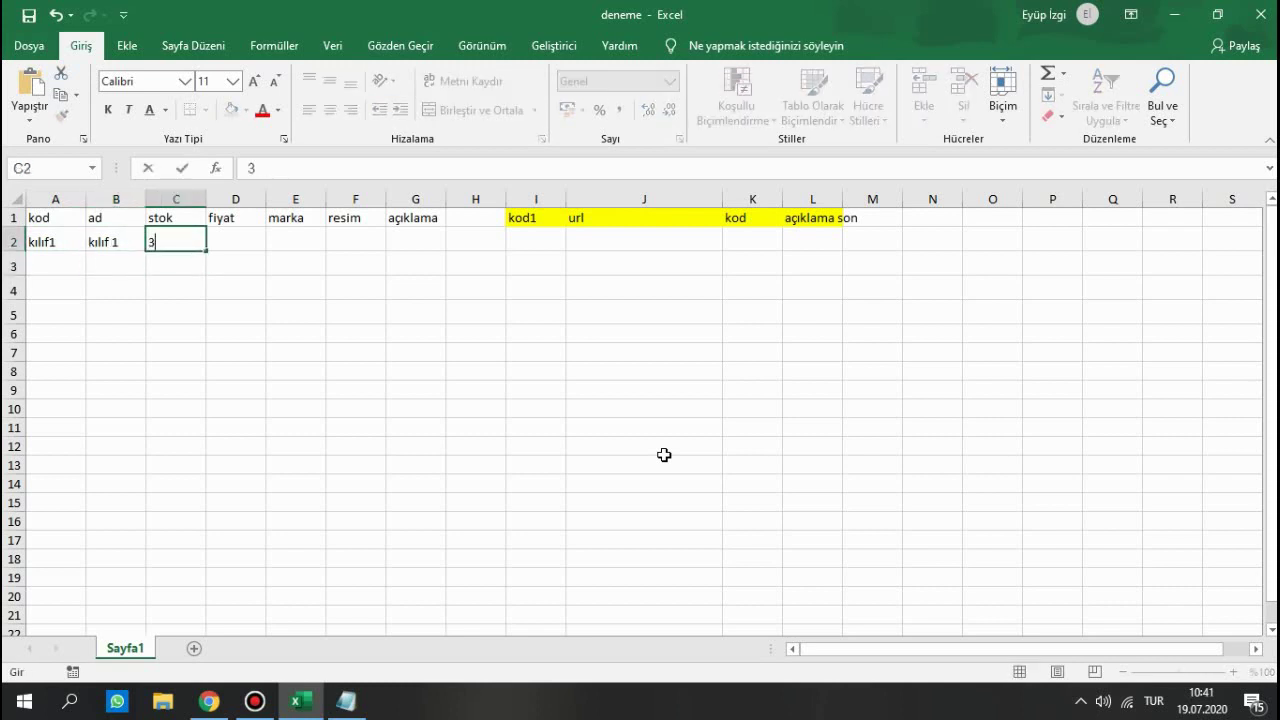
key("Tab")
type("5")
key("Tab")
type("diğ")
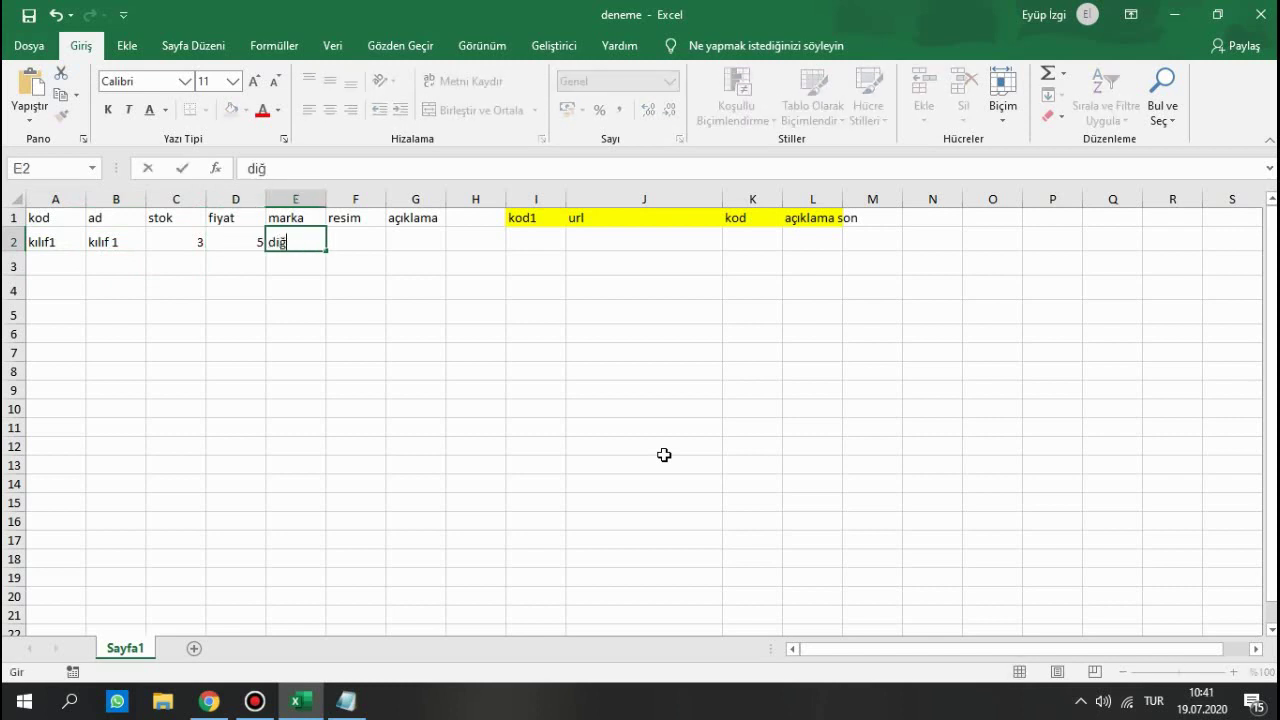
type("er")
key("Tab")
key("Left")
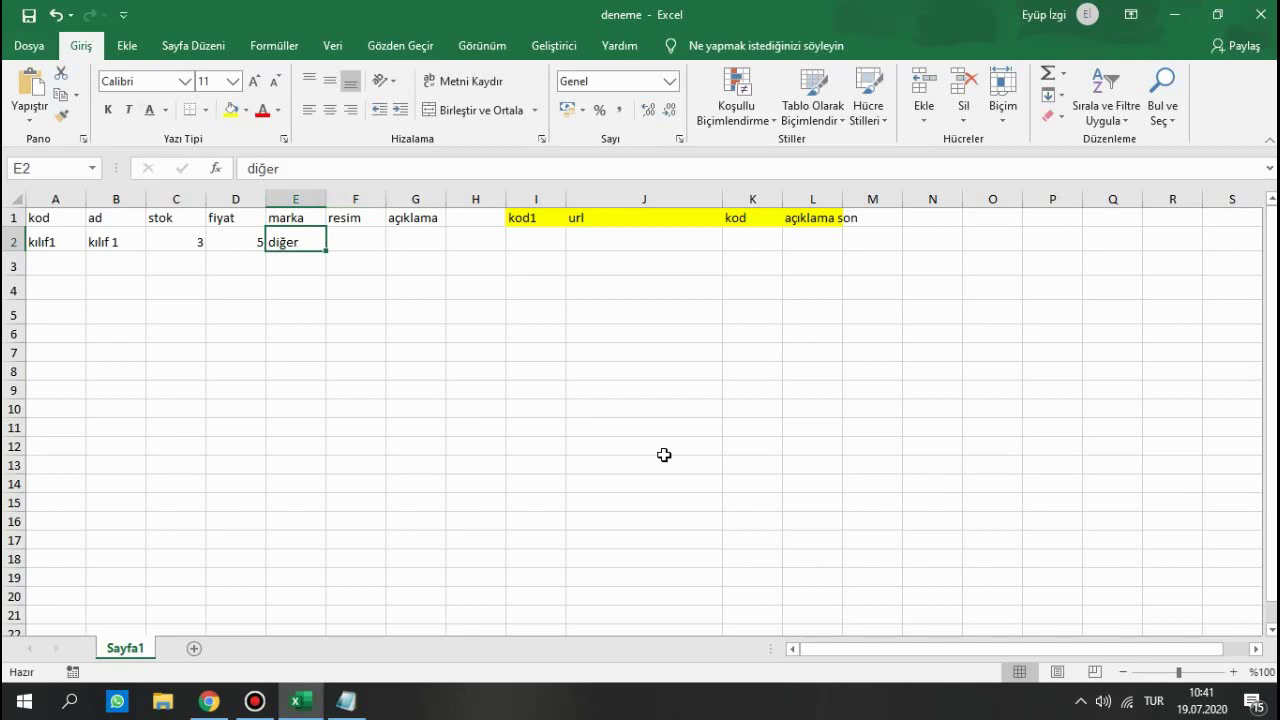
key("Tab")
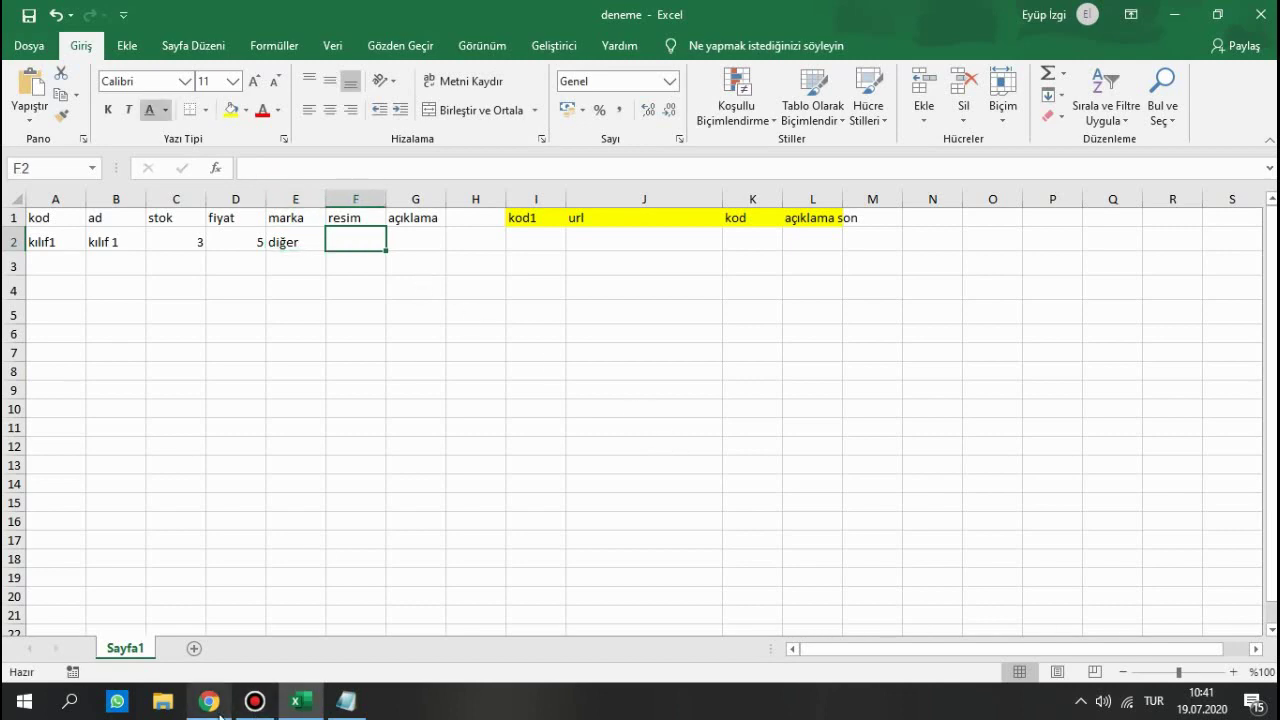
- Paste the iPhone case image URL from Chrome into cell F2
left_click(208, 700)
left_click(335, 16)
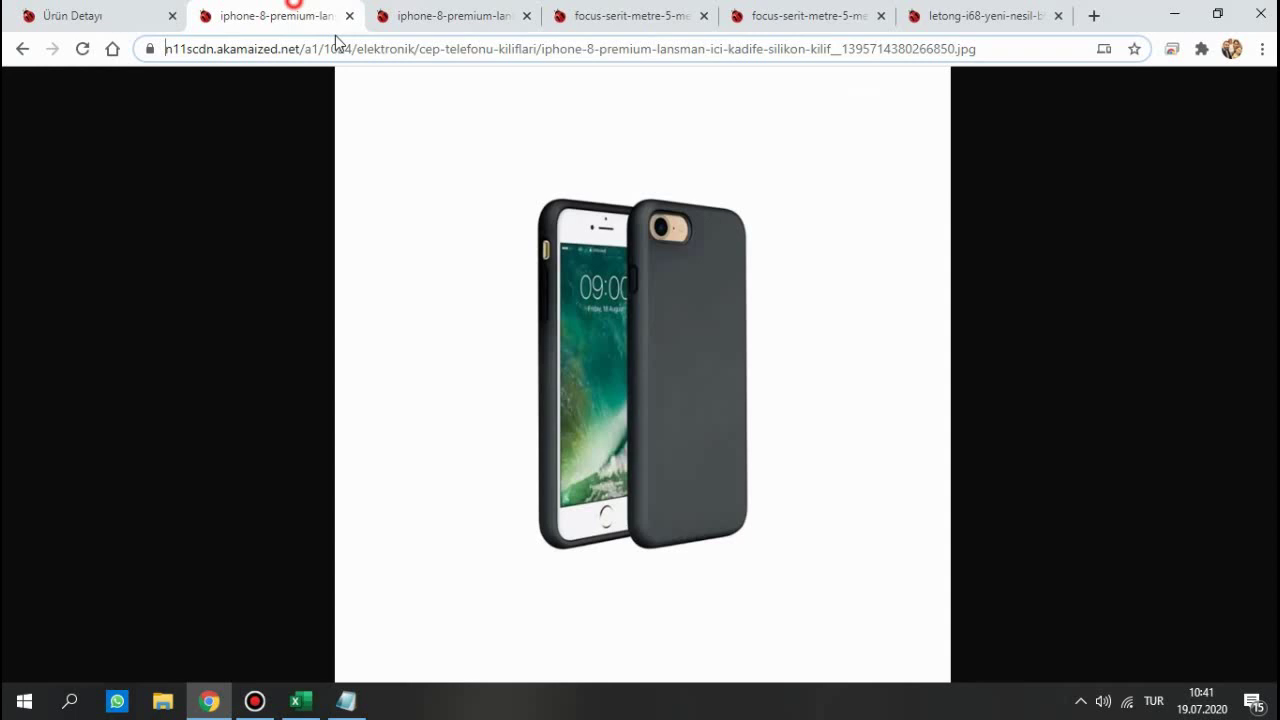
left_click(590, 50)
left_click(619, 49)
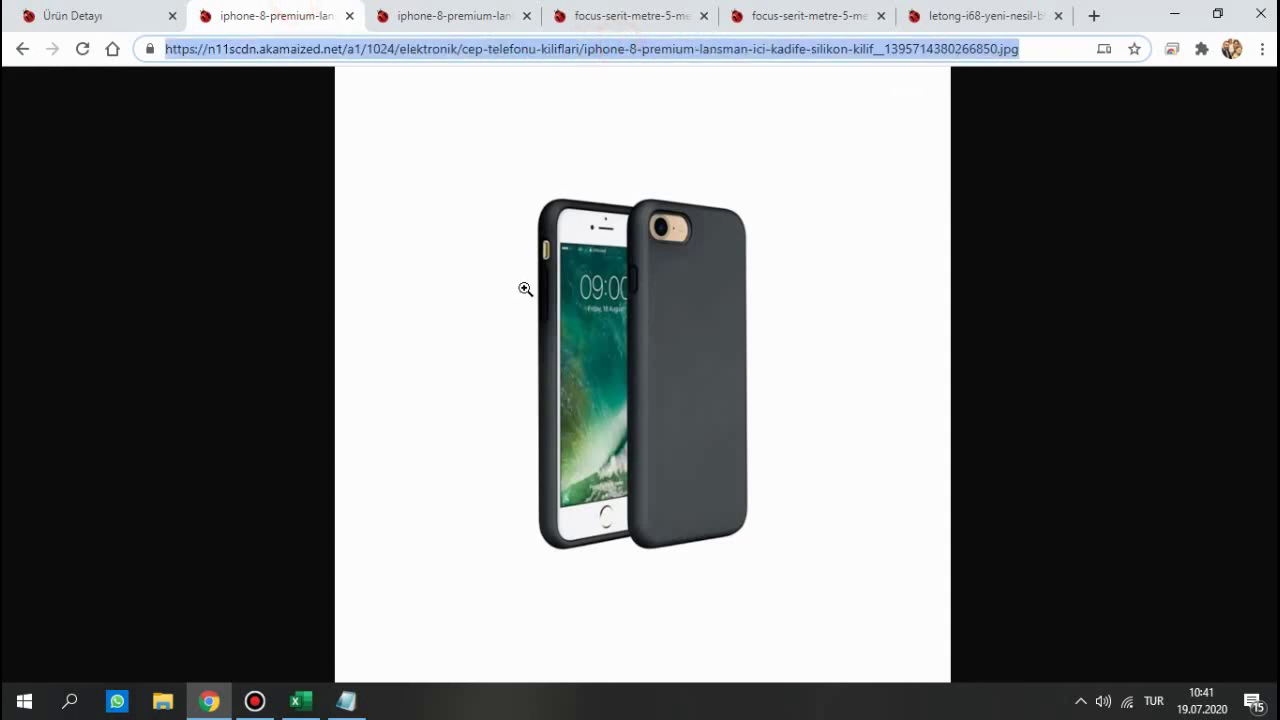
left_click(304, 704)
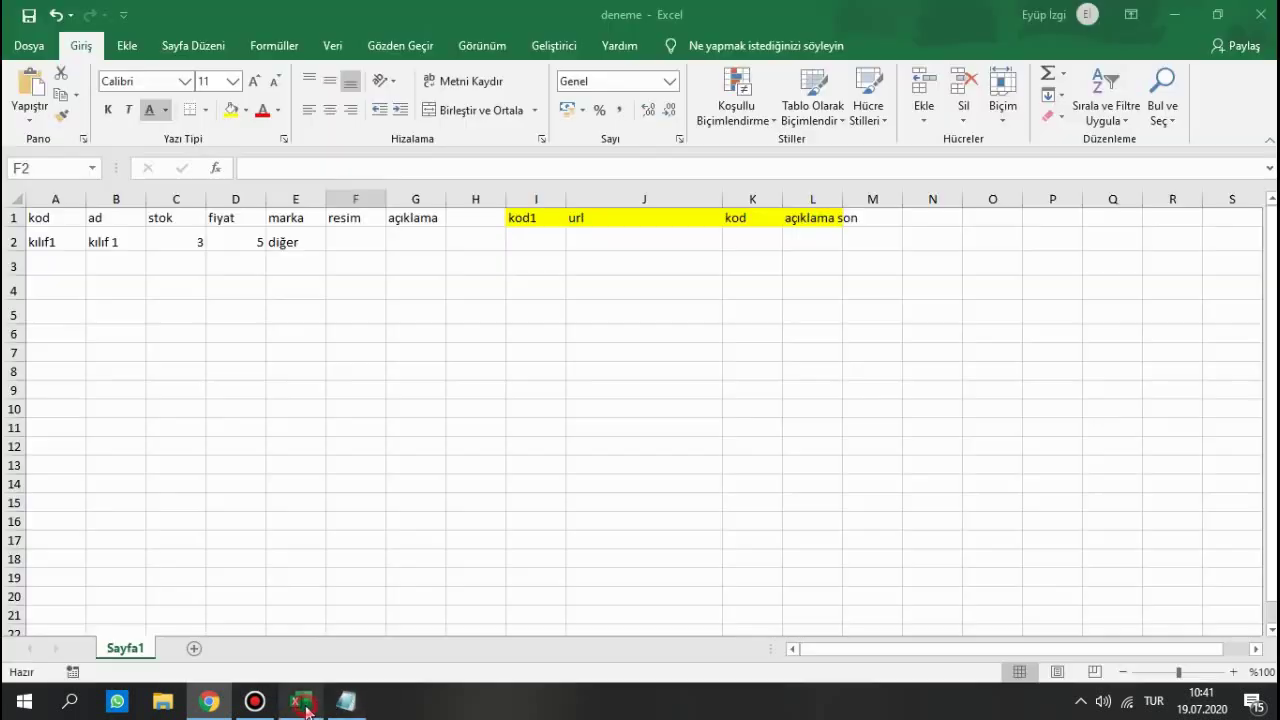
type("https://n11scdn.akamaized.net/a1/1024/elektronik/cep-telefonu-kiliflari/iphone-8-premium-lansman-ici-kadife-silikon-kilif__1395714380266850.jpg")
- Move to cell I2 and bring up the description HTML in Notepad
key("Right")
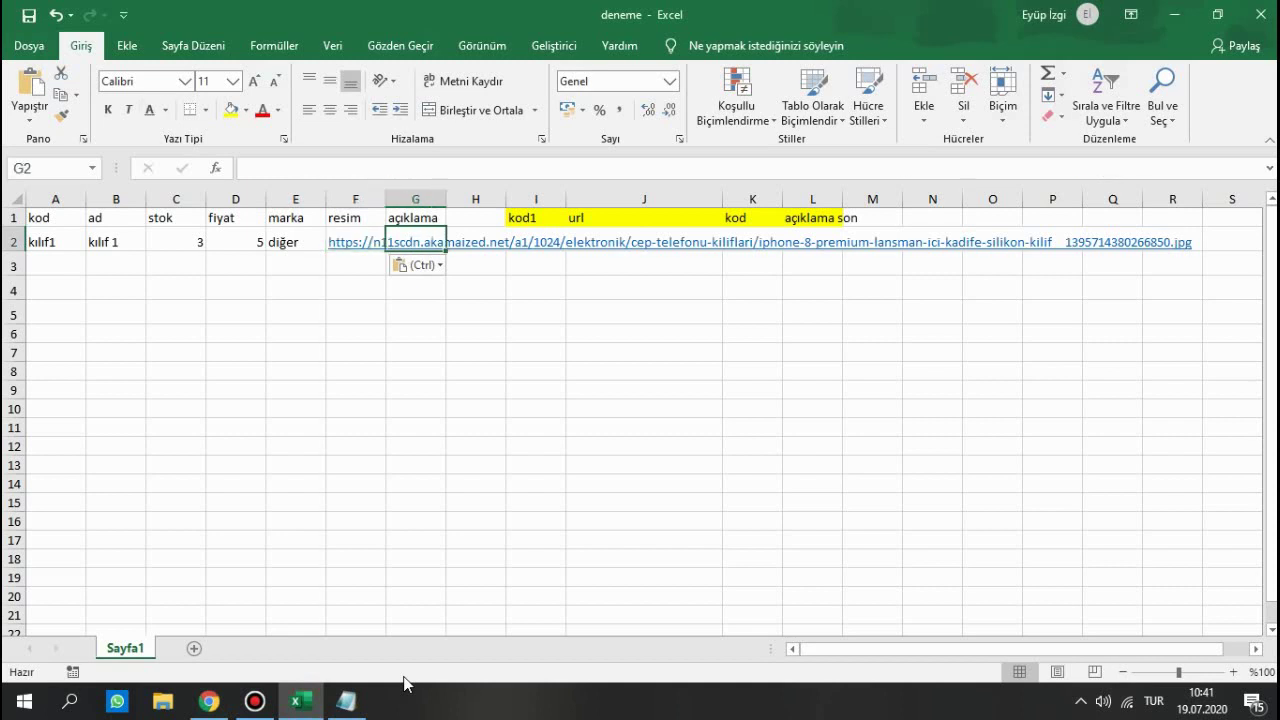
key("Right")
key("Right")
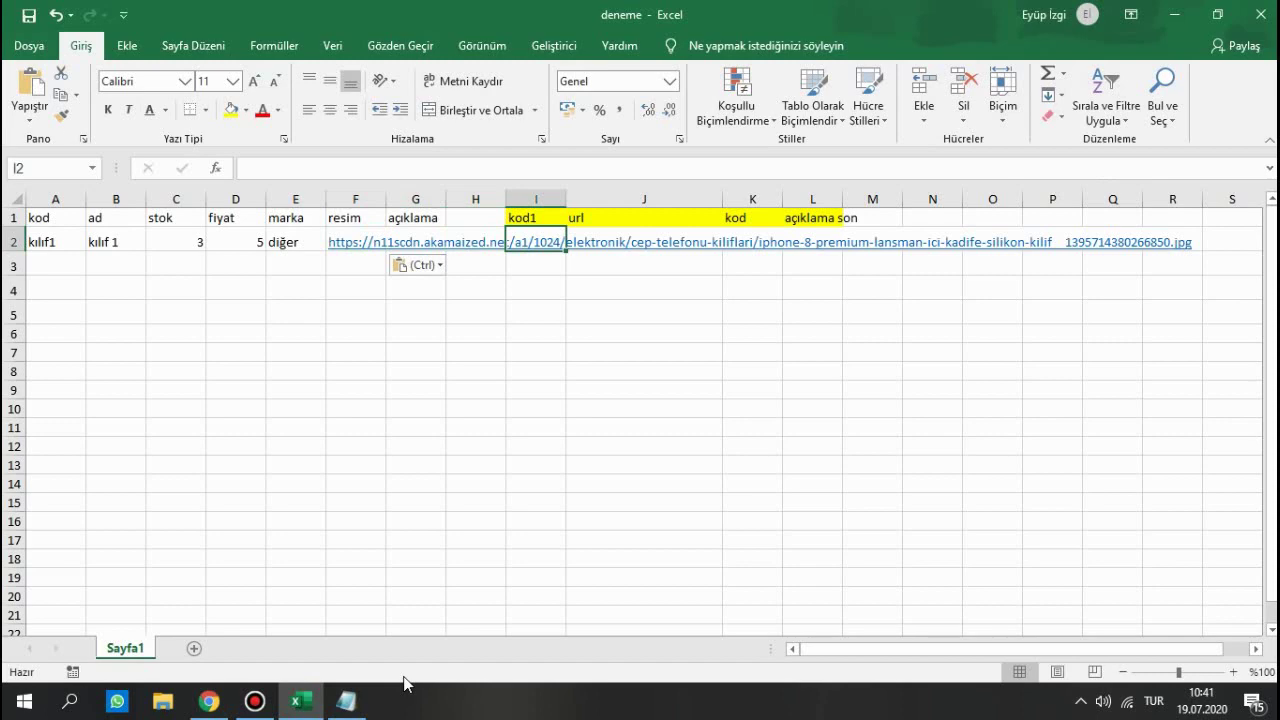
left_click(345, 705)
left_click(575, 267)
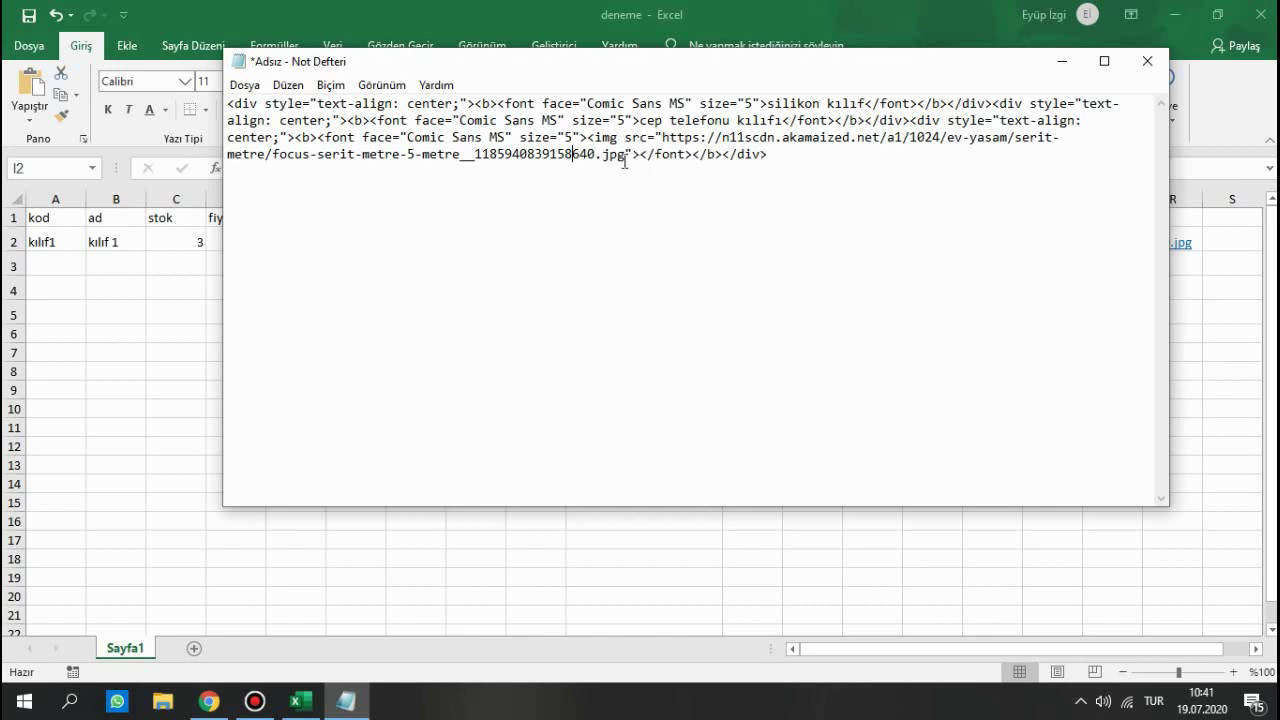
- Paste the Notepad HTML preceding the image address into cell I2
double_click(614, 155)
left_click_drag(607, 145, 664, 138)
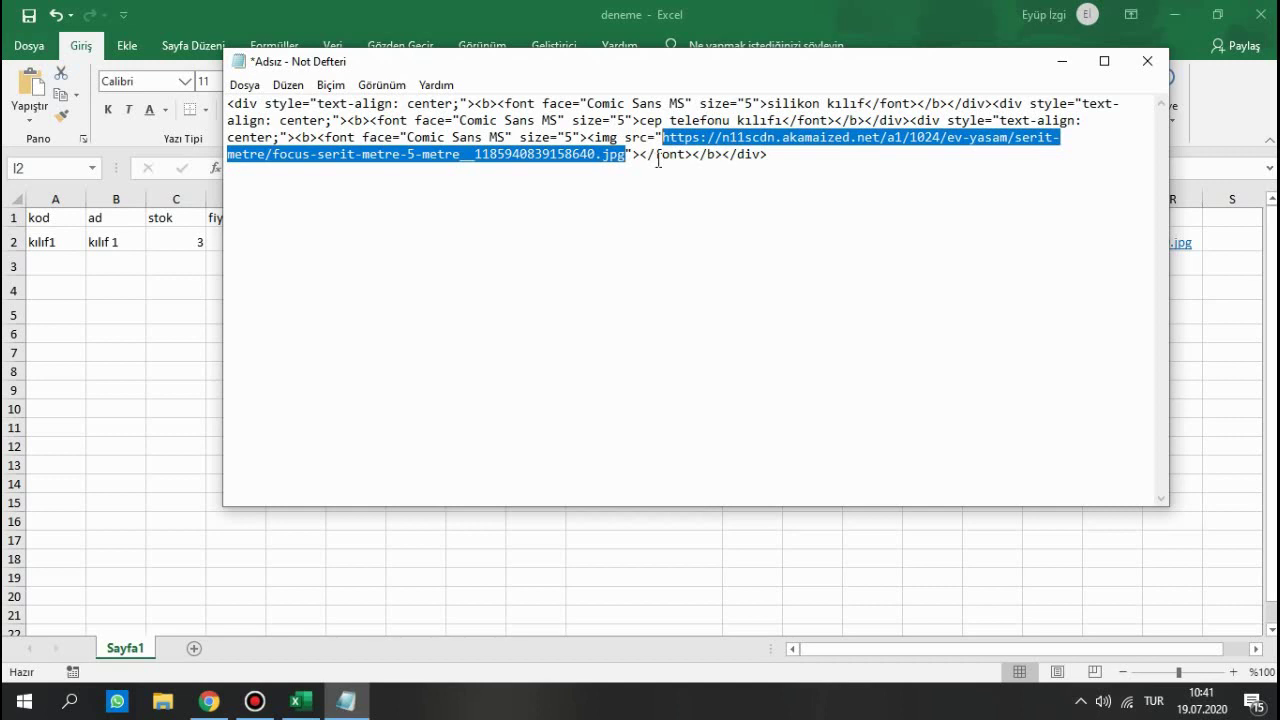
left_click(660, 141)
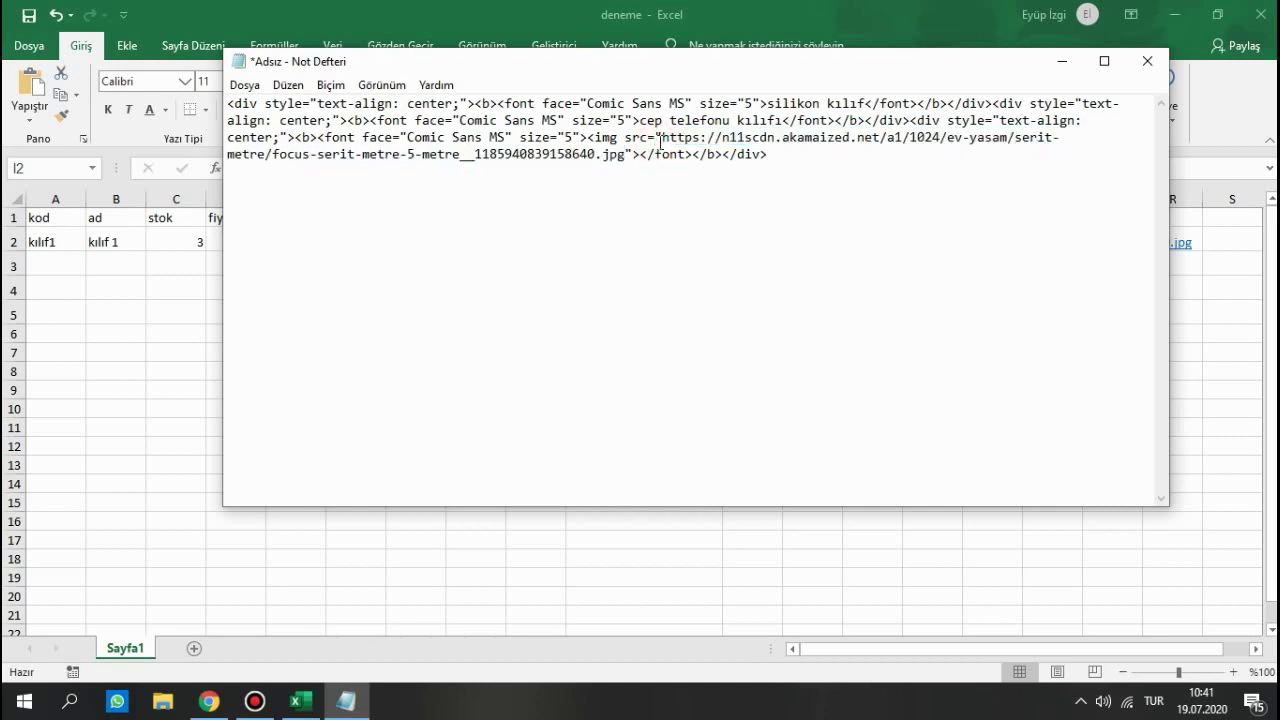
left_click_drag(660, 141, 218, 107)
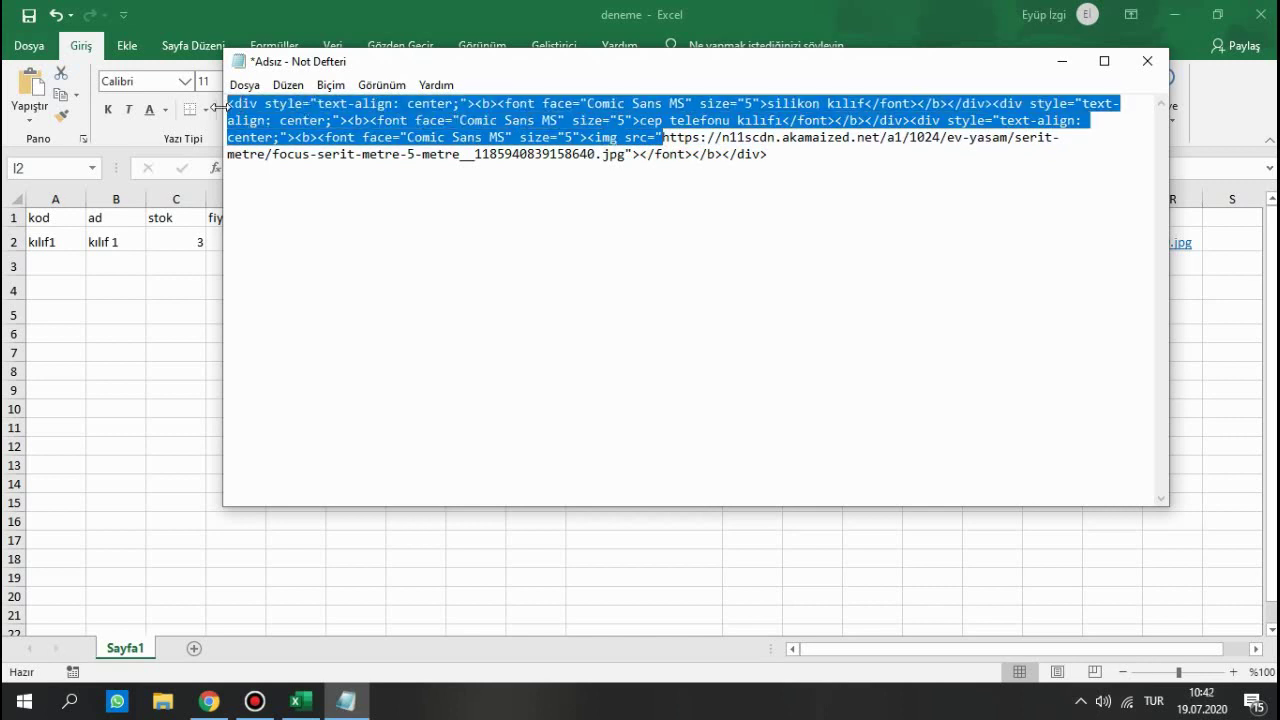
left_click(845, 8)
double_click(531, 241)
type("<div style=\"text-align: center;\"><b><font face=\"Comic Sans MS\" size=\"5\">silikon kılıf</font></b></div><div style=\"text-align: center;\"><b><font face=\"Comic Sans MS\" size=\"5\">cep telefonu kılıfı</font></b></div><div style=\"text-align: center;\"><b><font face=\"Comic Sans MS\" size=\"5\"><img src=\"")
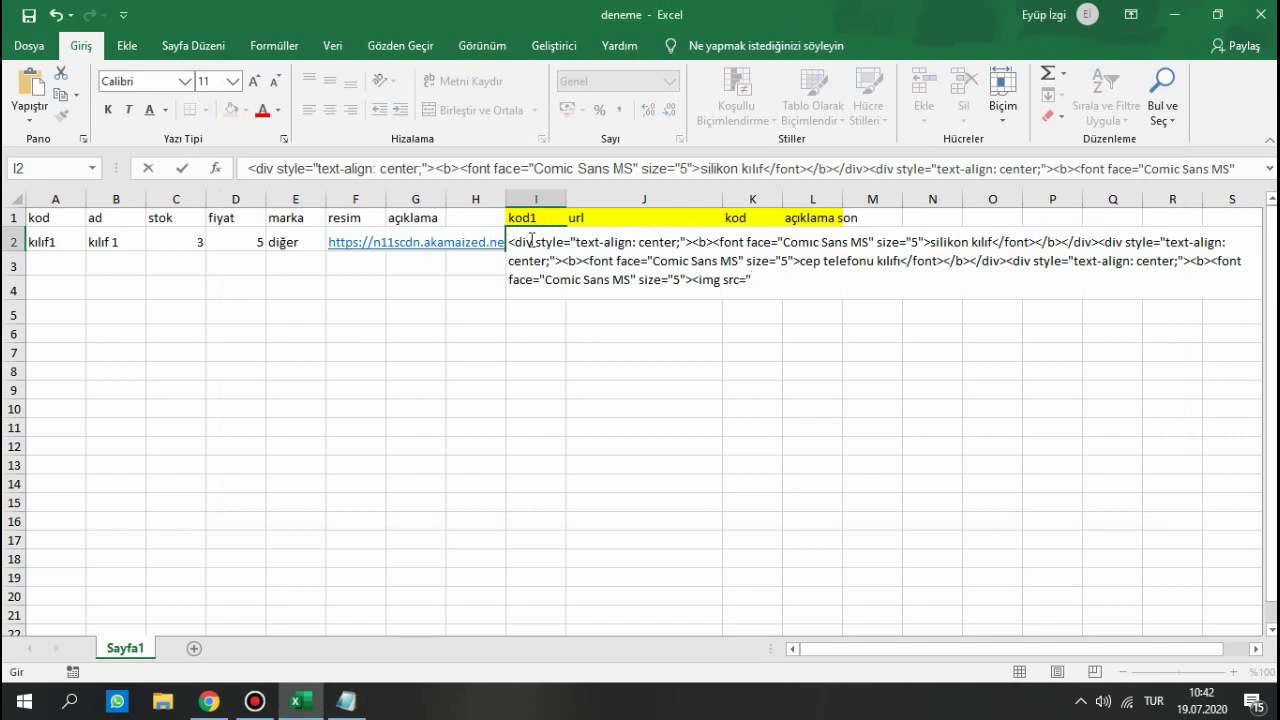
- Commit I2 and paste the letong earbuds image URL into cell J2
key("Return")
key("Up")
key("Right")
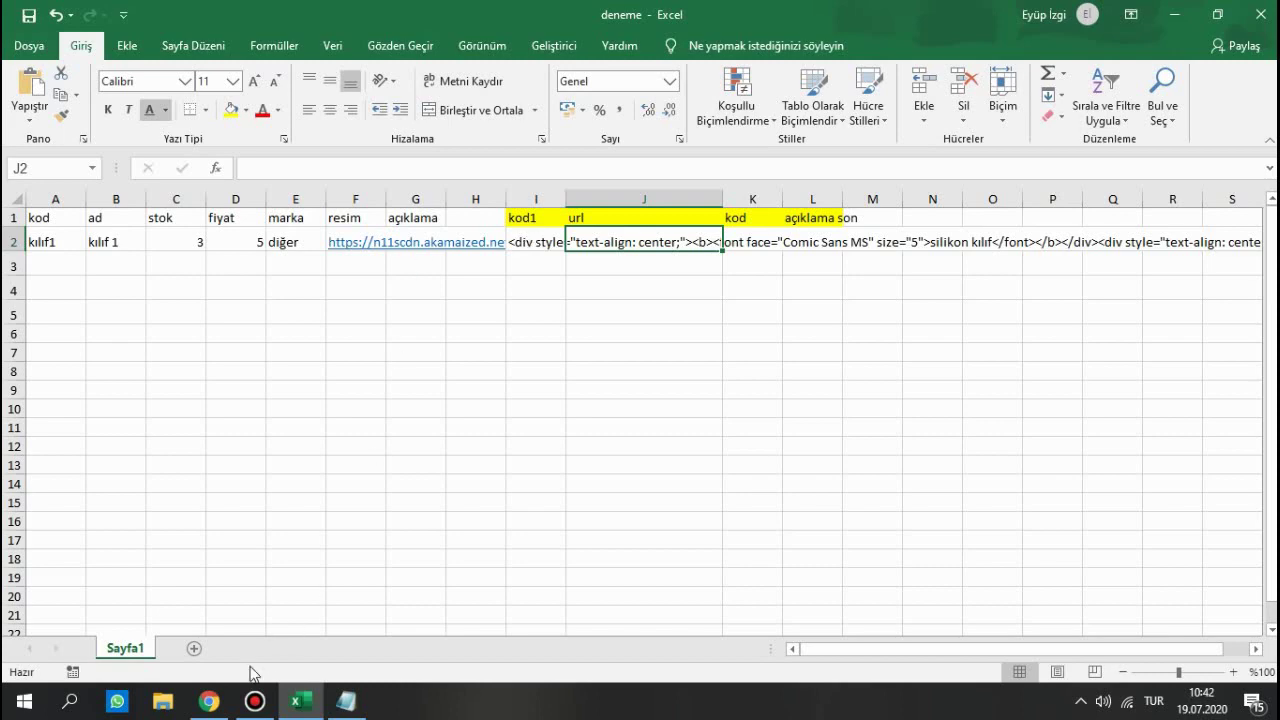
left_click(208, 701)
left_click(960, 15)
left_click(943, 52)
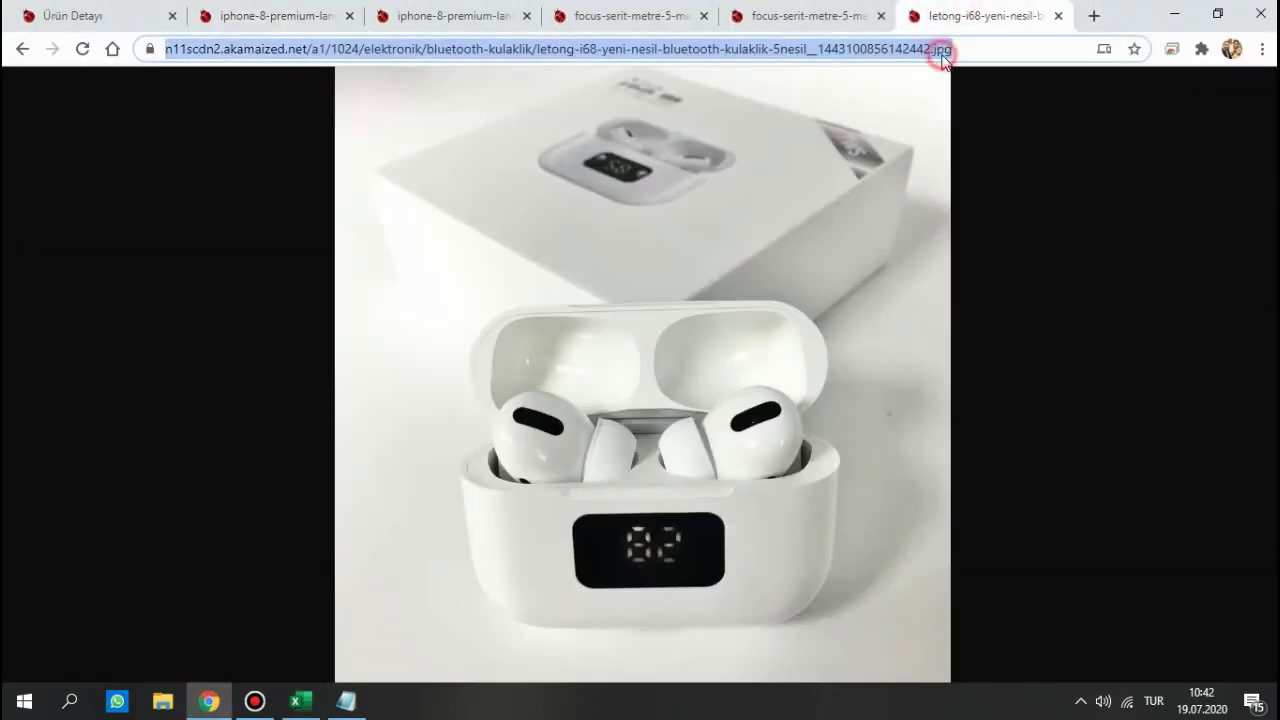
key("ctrl+c")
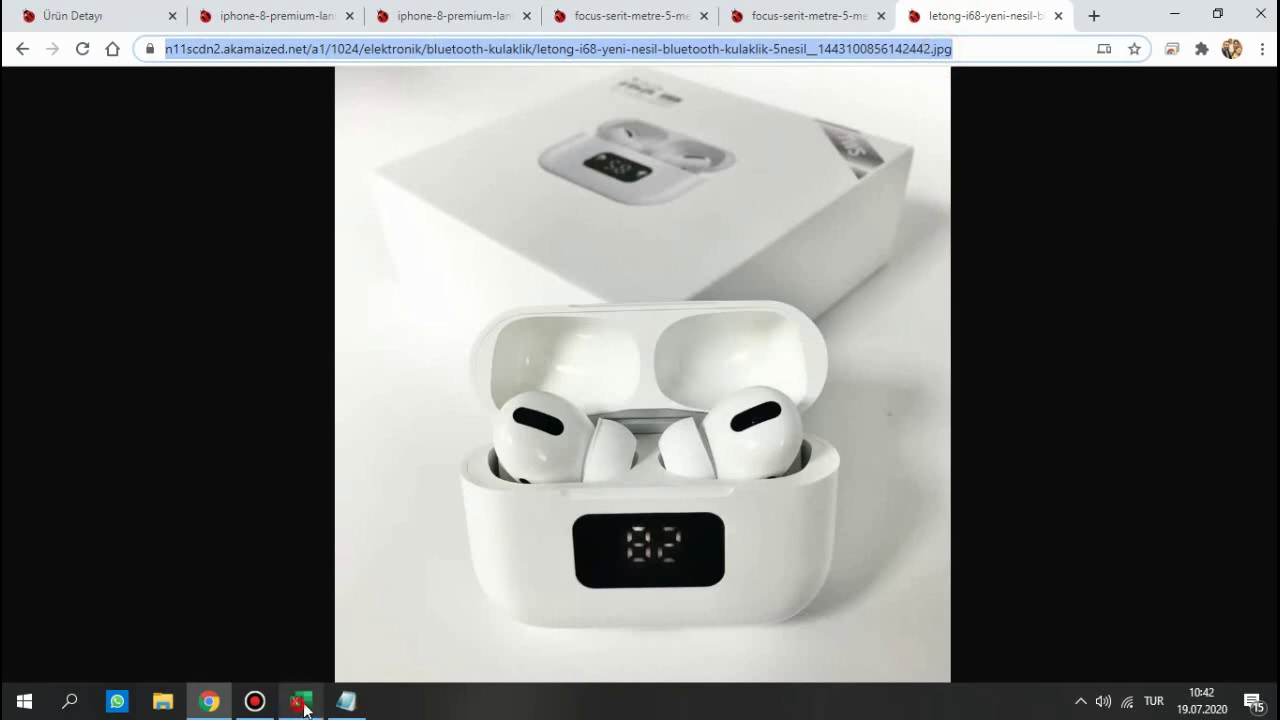
left_click(300, 700)
key("ctrl+v")
- Move to K2 under the kod heading and bring the Notepad HTML back up
key("Right")
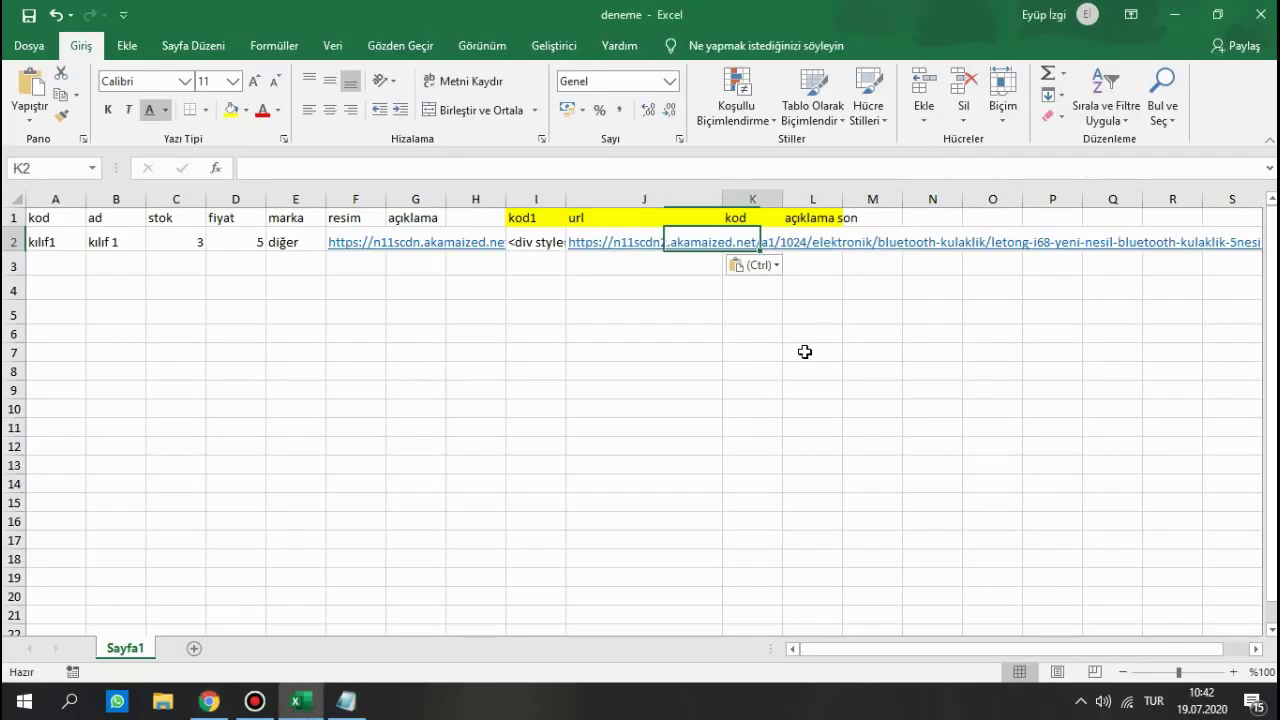
left_click(737, 216)
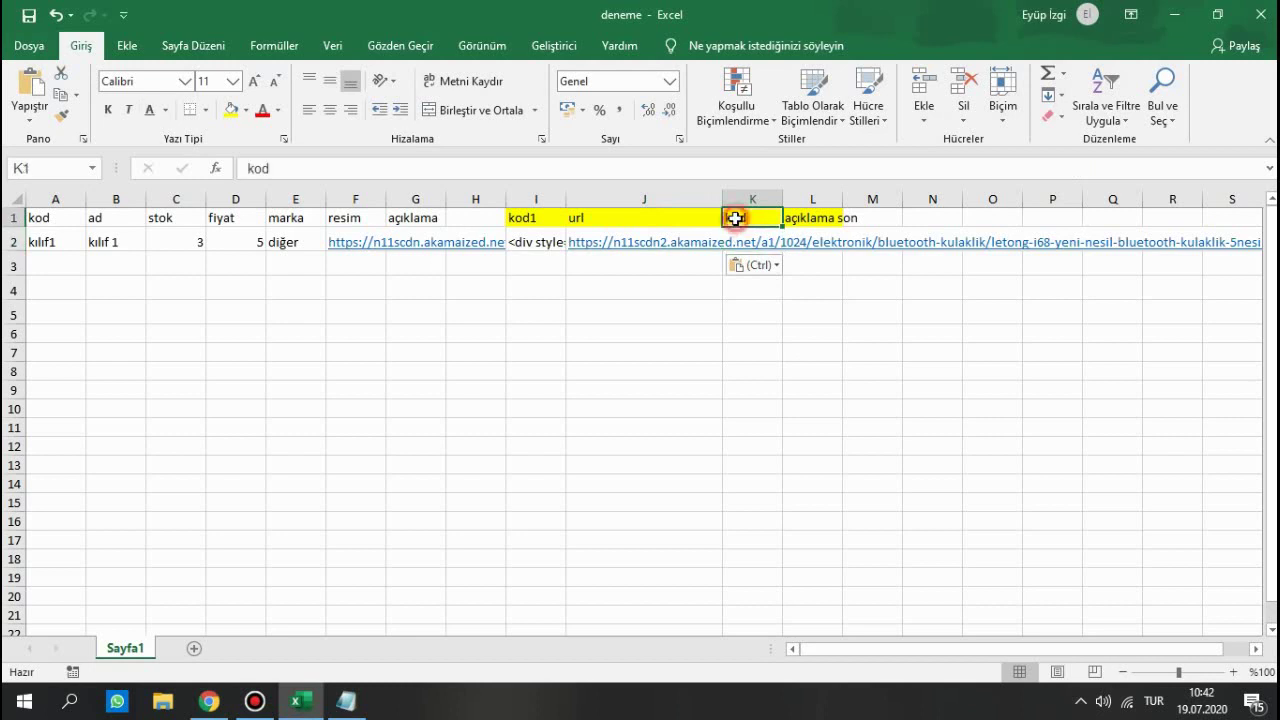
left_click(345, 705)
- Copy the closing markup "></font></b></div> from Notepad into cell K2
left_click(636, 180)
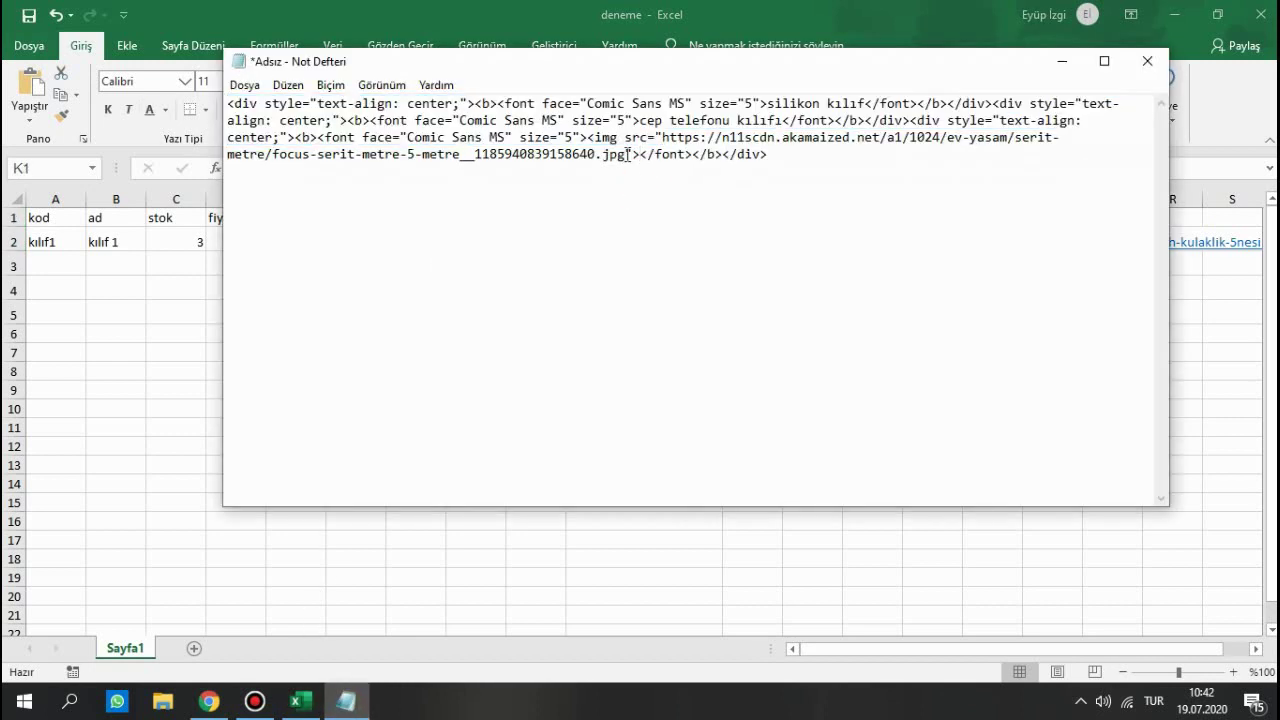
left_click_drag(626, 154, 774, 155)
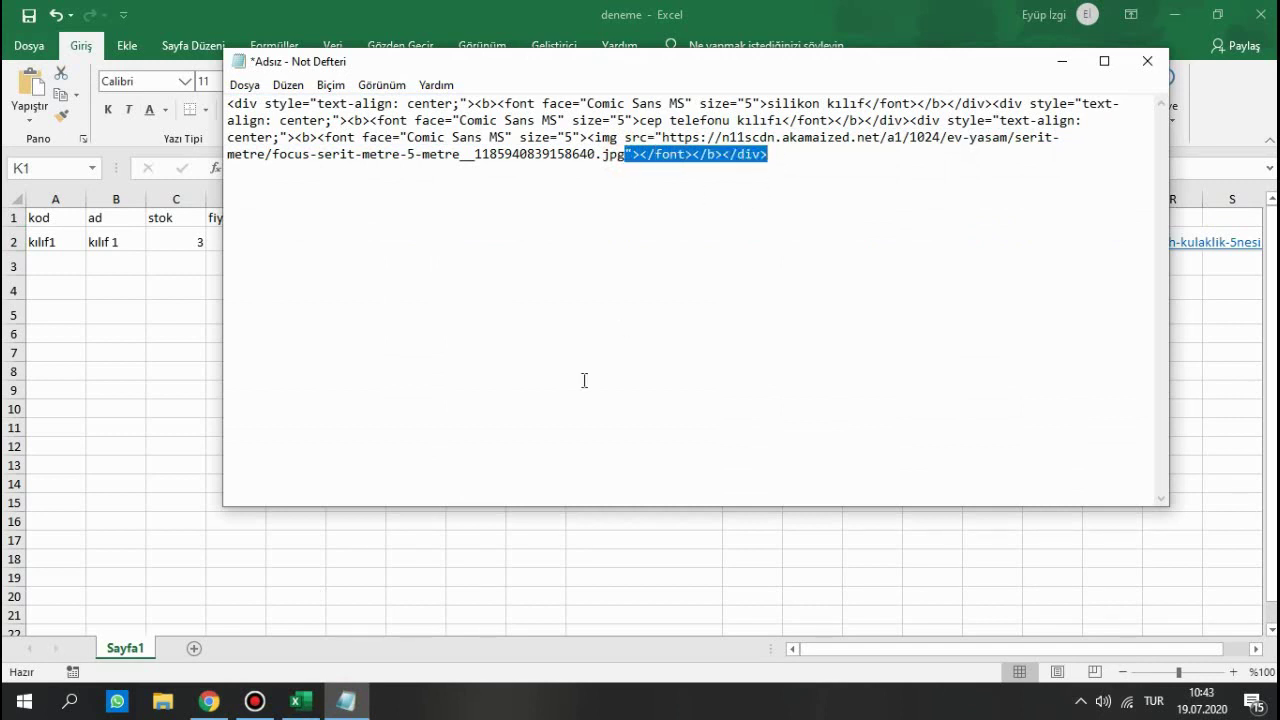
left_click(346, 701)
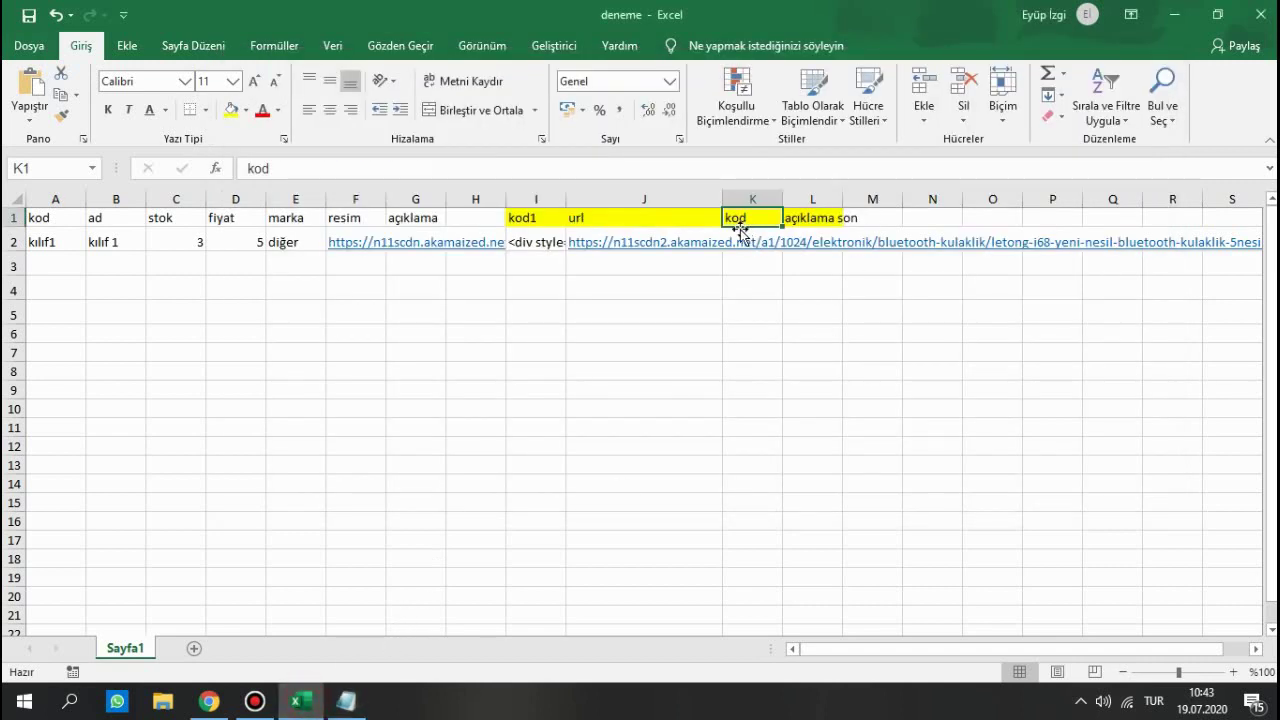
left_click(749, 237)
double_click(752, 234)
key("ctrl+v")
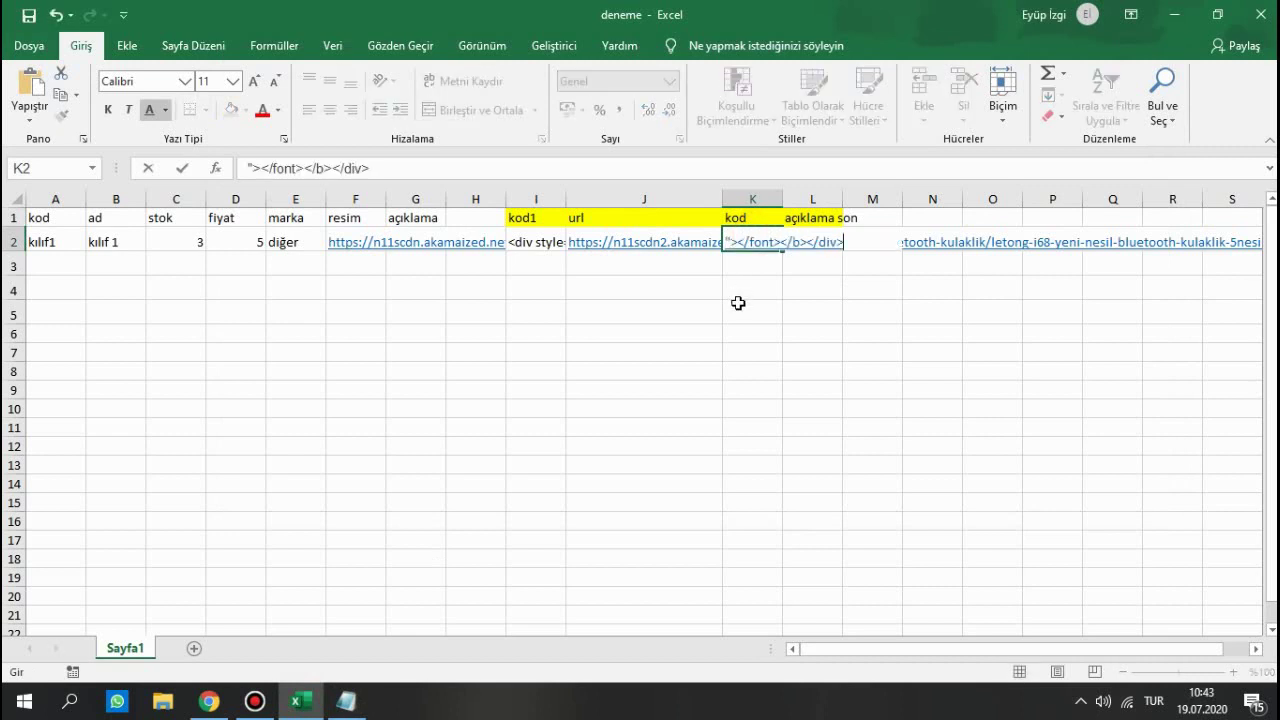
key("Return")
left_click(737, 300)
key("Up")
key("Up")
key("Right")
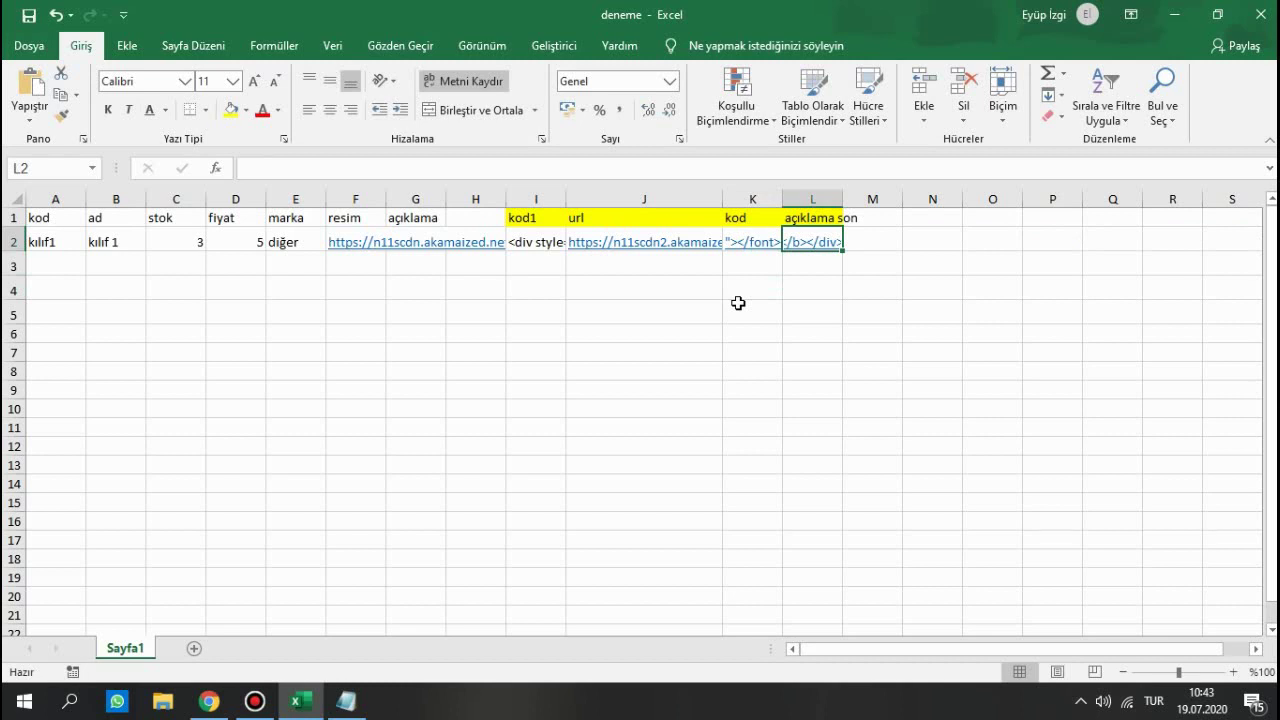
- Copy product row 2 into rows 3 and 4
left_click(8, 242)
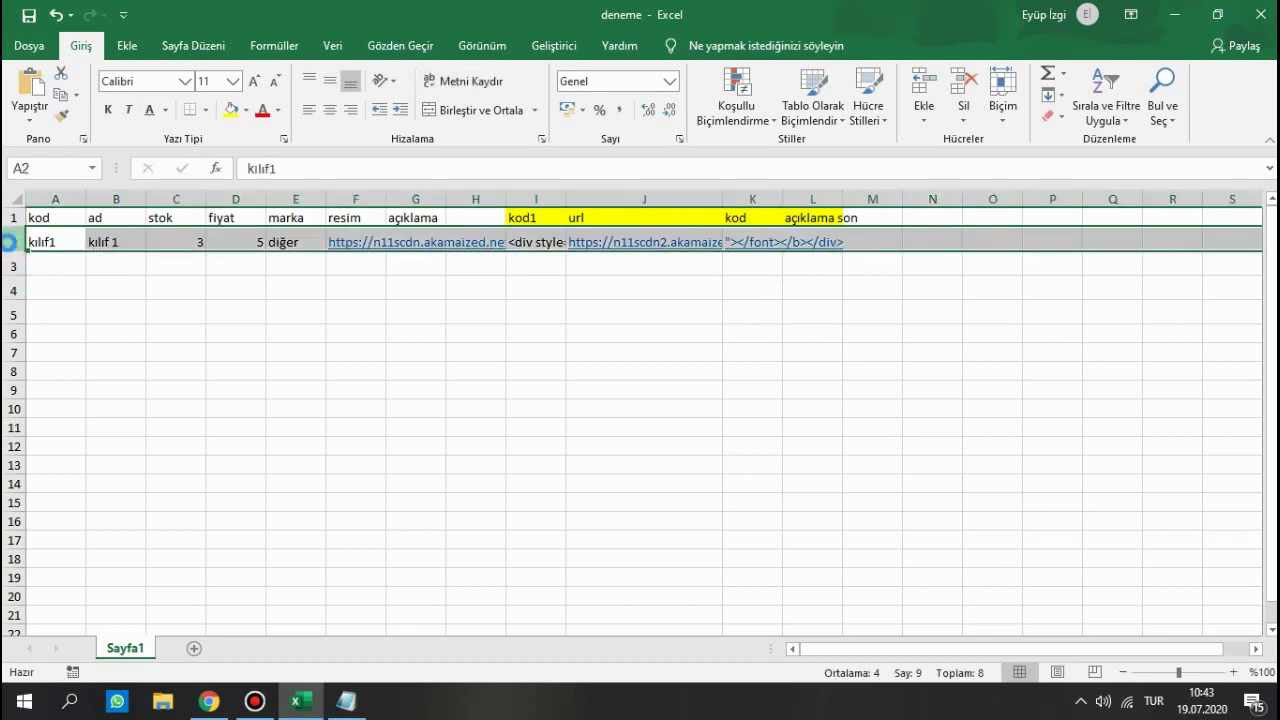
key("ctrl+c")
left_click(8, 266)
key("ctrl+v")
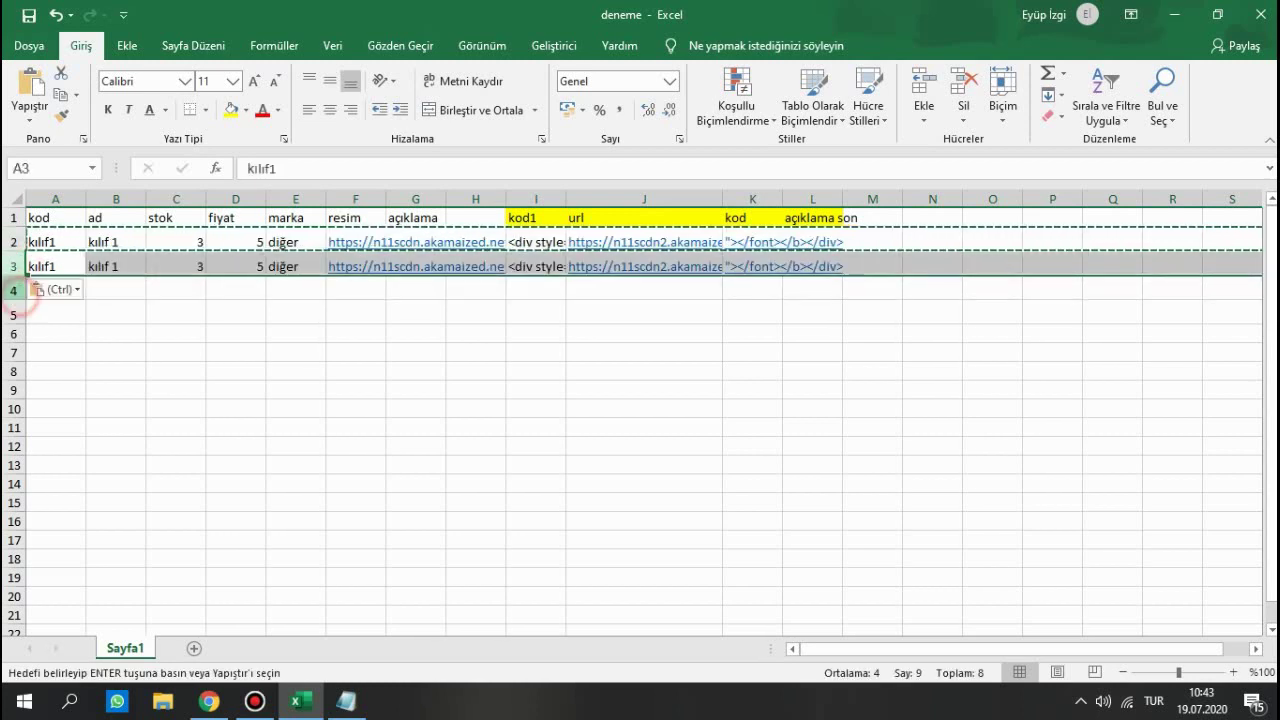
left_click(18, 290)
key("ctrl+v")
- Renumber the second product to code kılıf2 and name kılıf 2
left_click(400, 443)
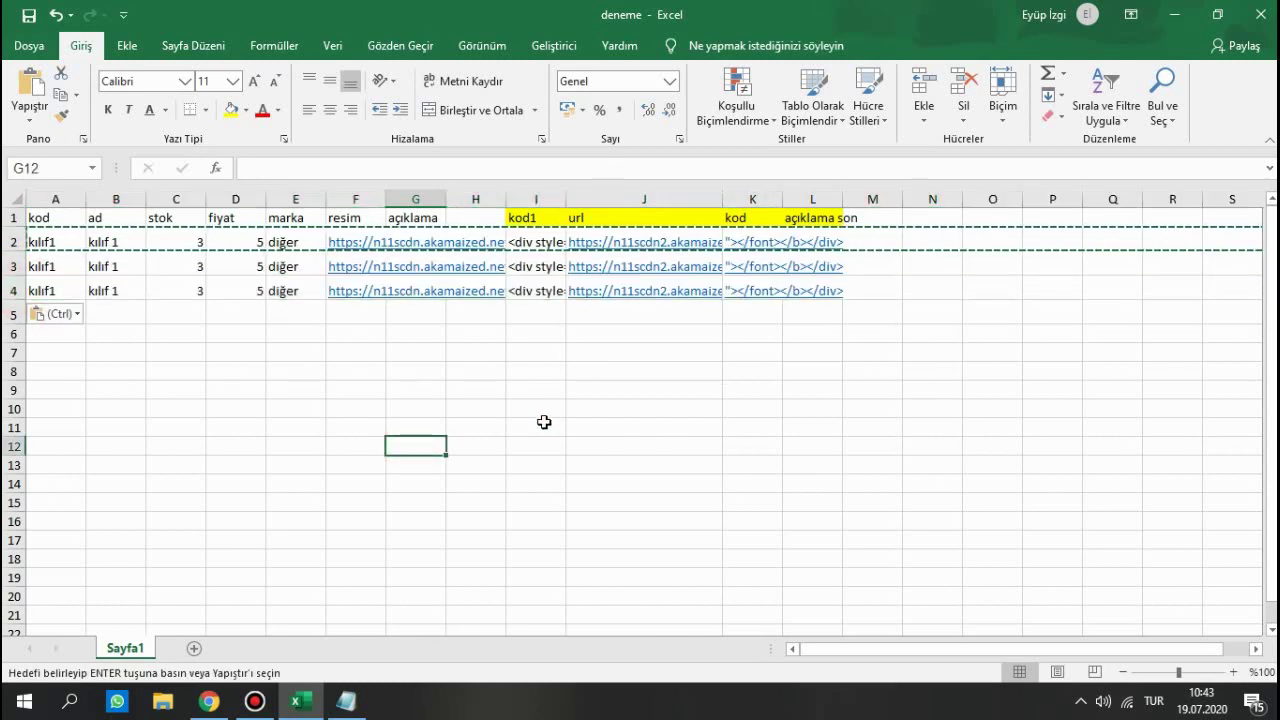
key("Up")
key("Up")
key("Up")
key("Left")
key("Up")
key("Left")
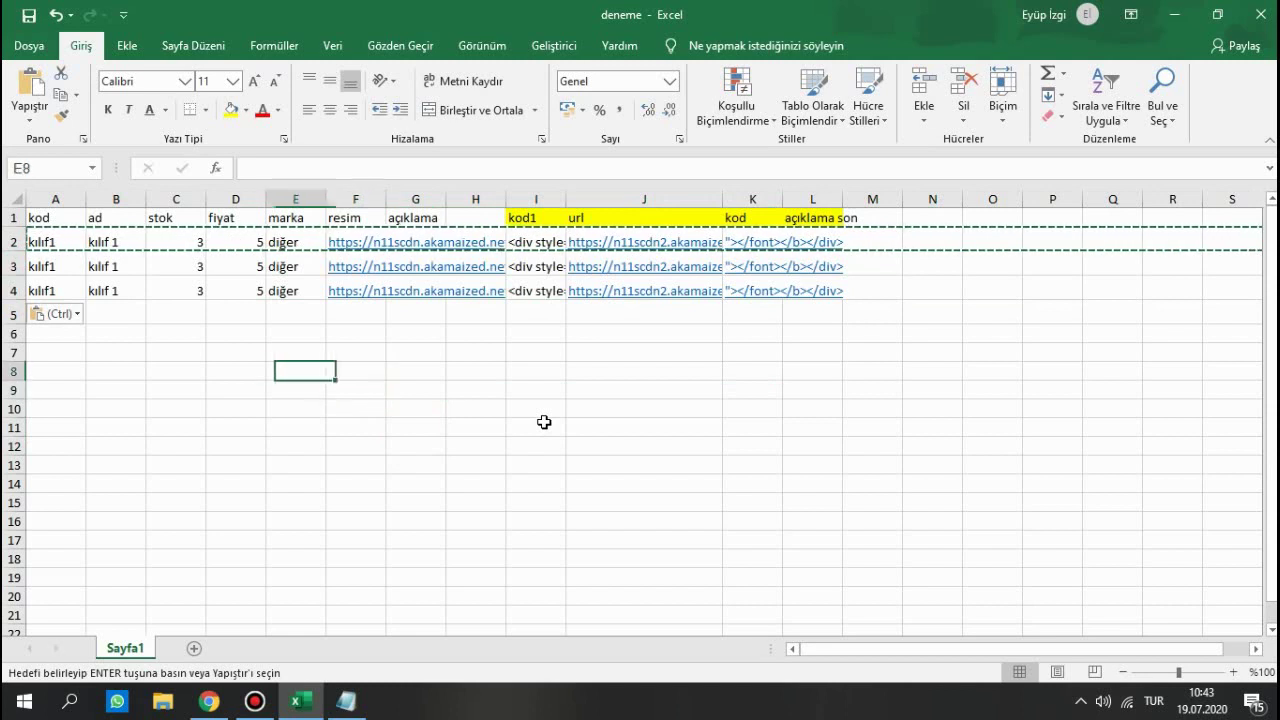
key("Up")
key("Up")
key("Up")
key("Up")
key("Up")
key("Left")
key("Left")
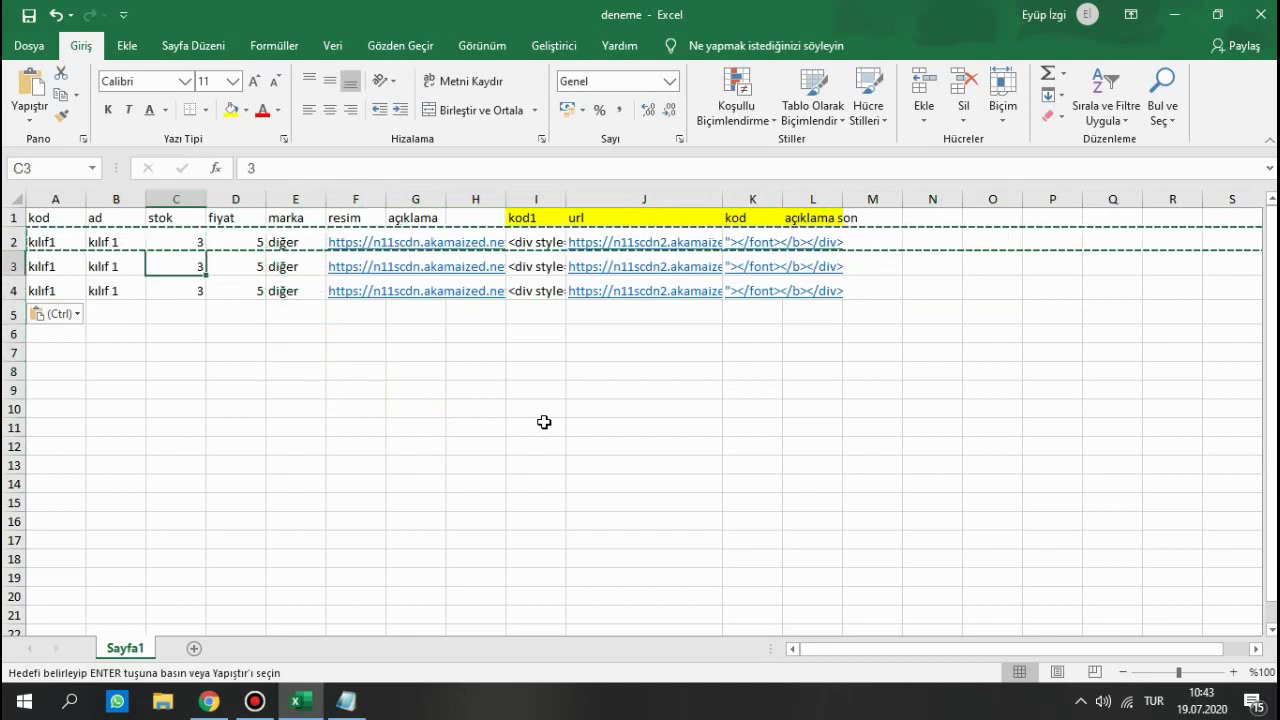
key("Left")
key("Left")
key("F2")
key("BackSpace")
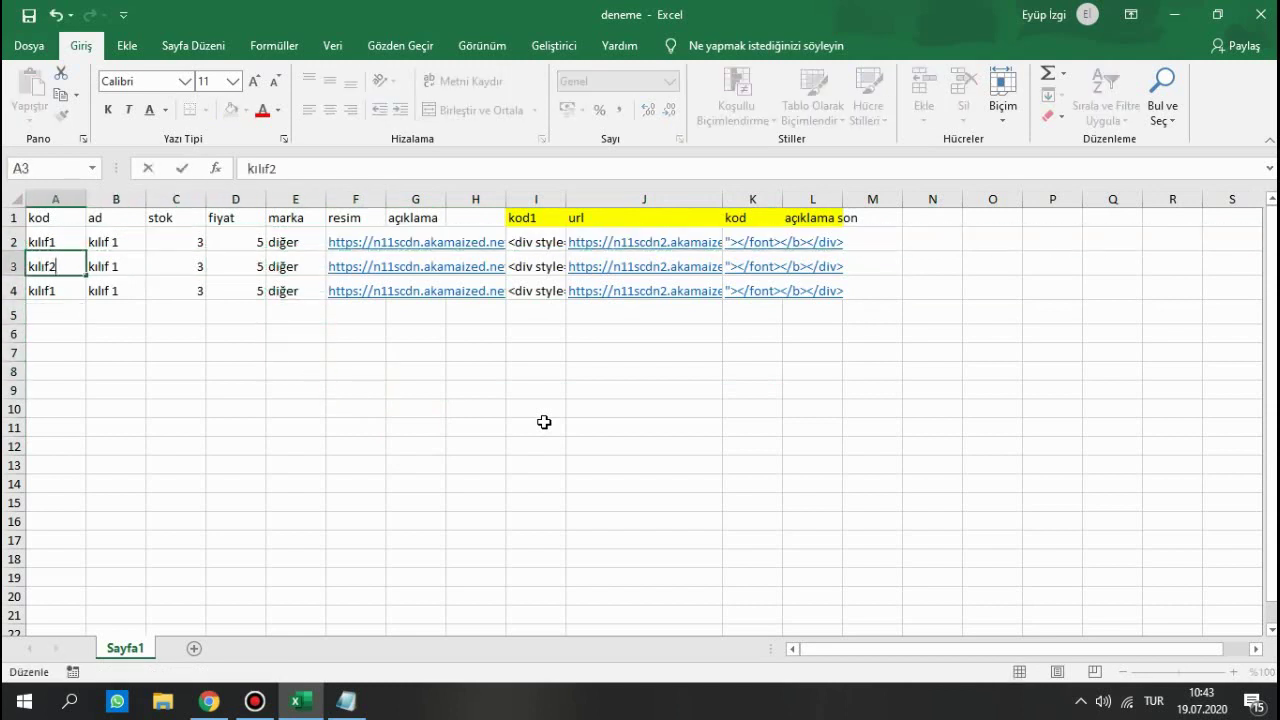
key("Tab")
key("F2")
key("BackSpace")
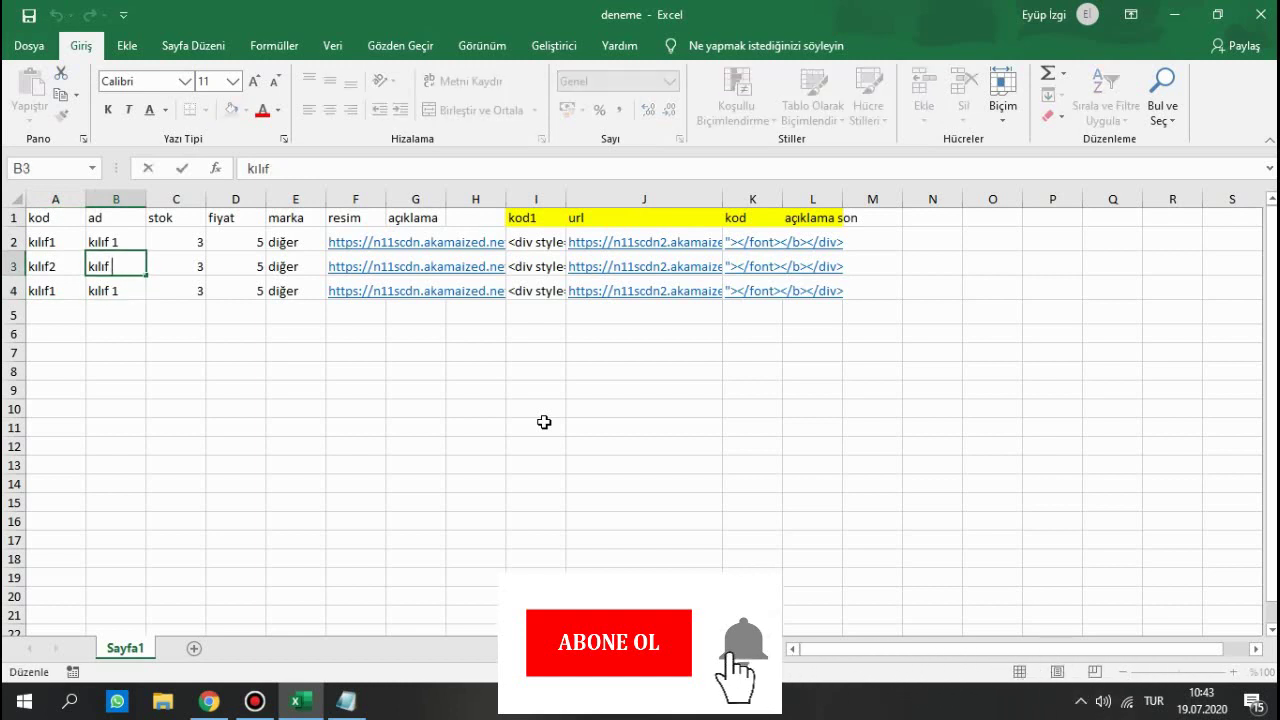
type("2")
key("Return")
- Rename the third product to kılıf 3 with code kılıf3
key("F2")
key("BackSpace")
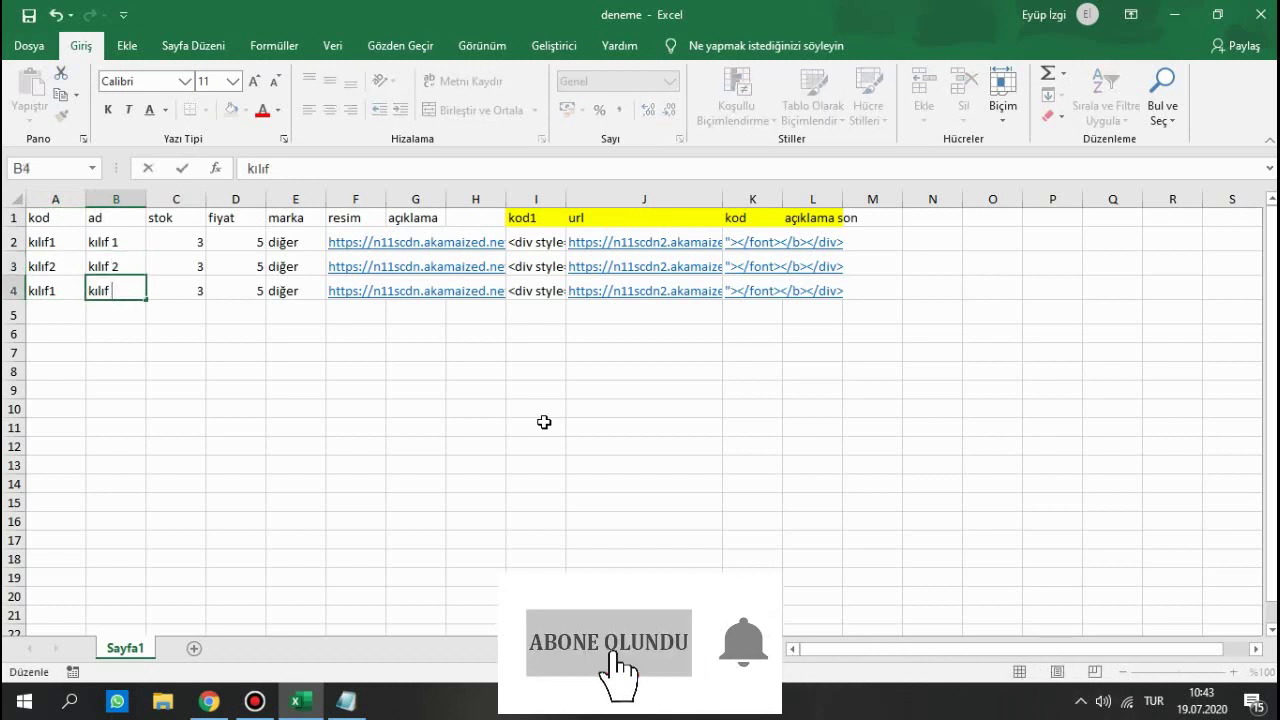
type("3")
key("Return")
key("Up")
key("F2")
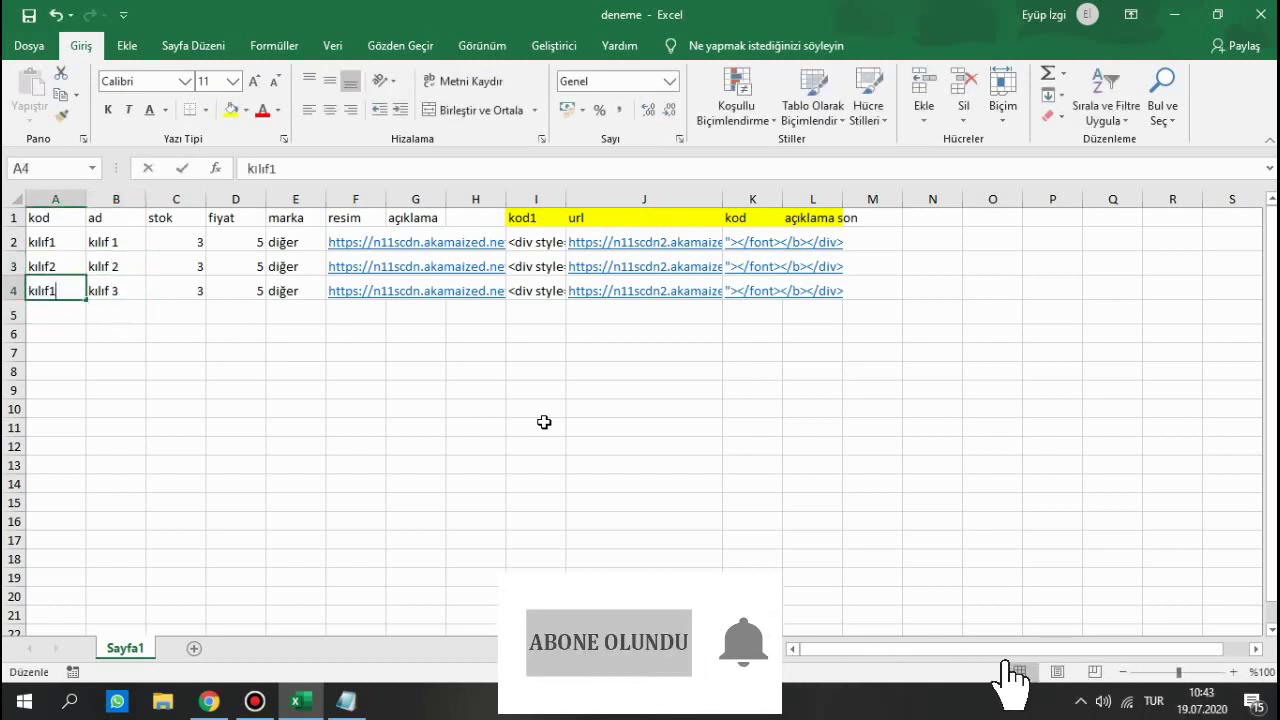
key("BackSpace")
type("3")
key("Return")
key("Up")
key("Up")
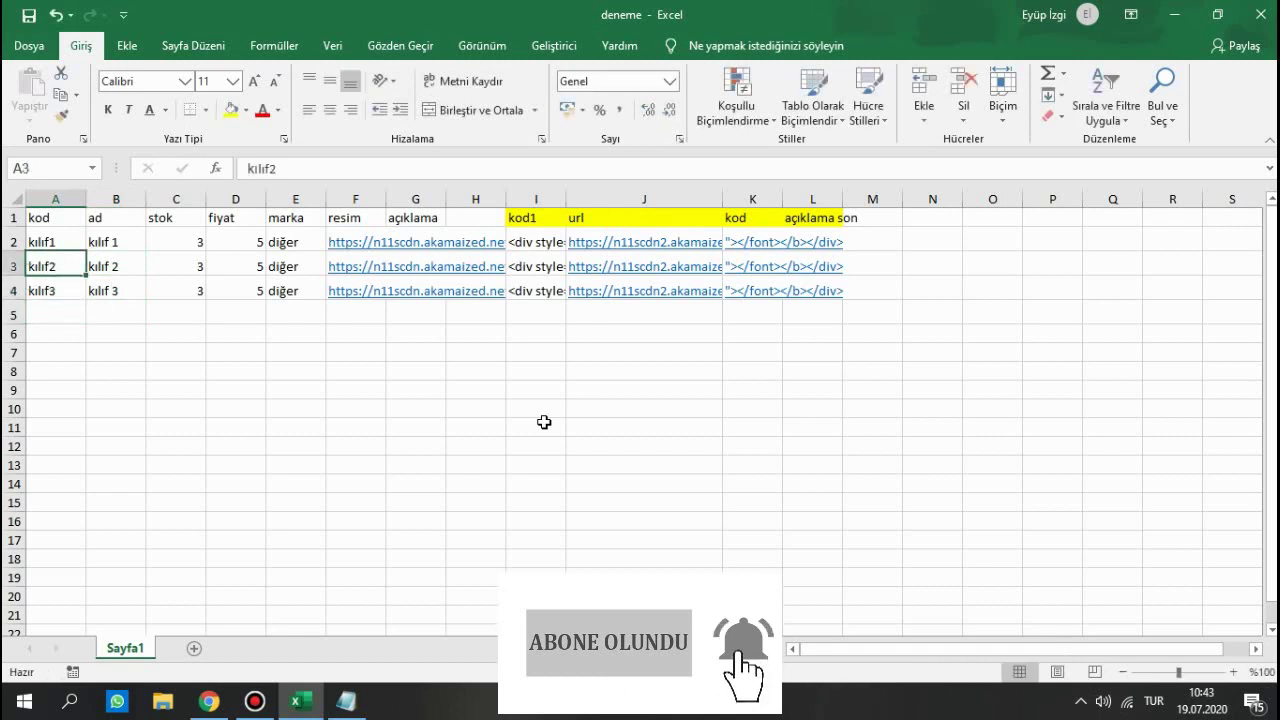
key("Right")
key("Right")
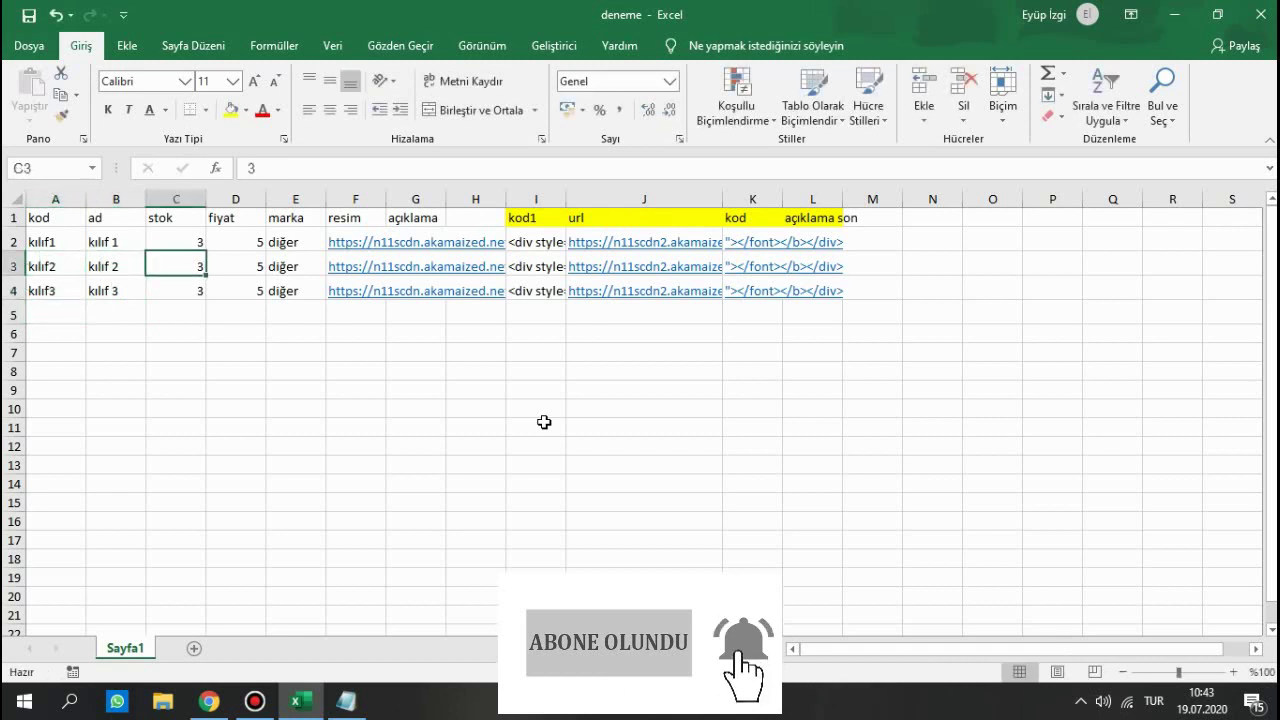
key("Right")
key("Right")
key("Right")
key("Right")
key("Right")
key("Right")
key("Right")
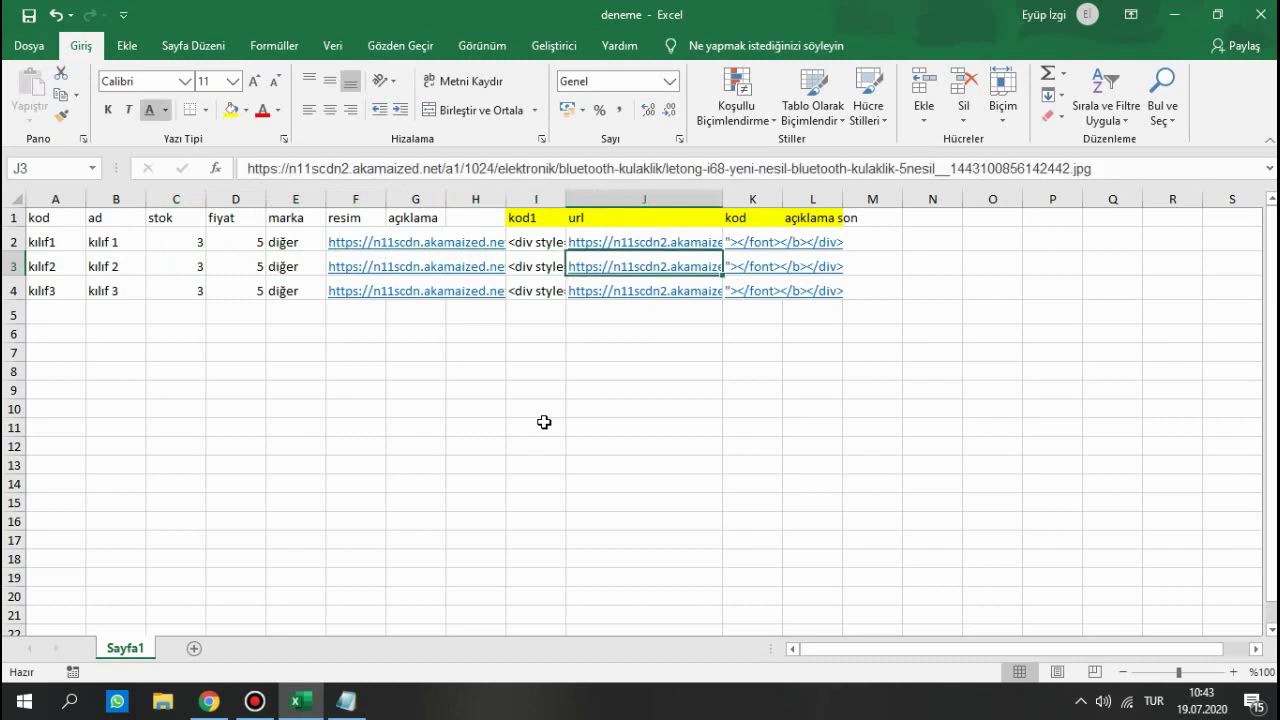
- Clear the old image links in J3 and J4
key("Up")
key("Down")
key("Down")
key("Up")
key("Up")
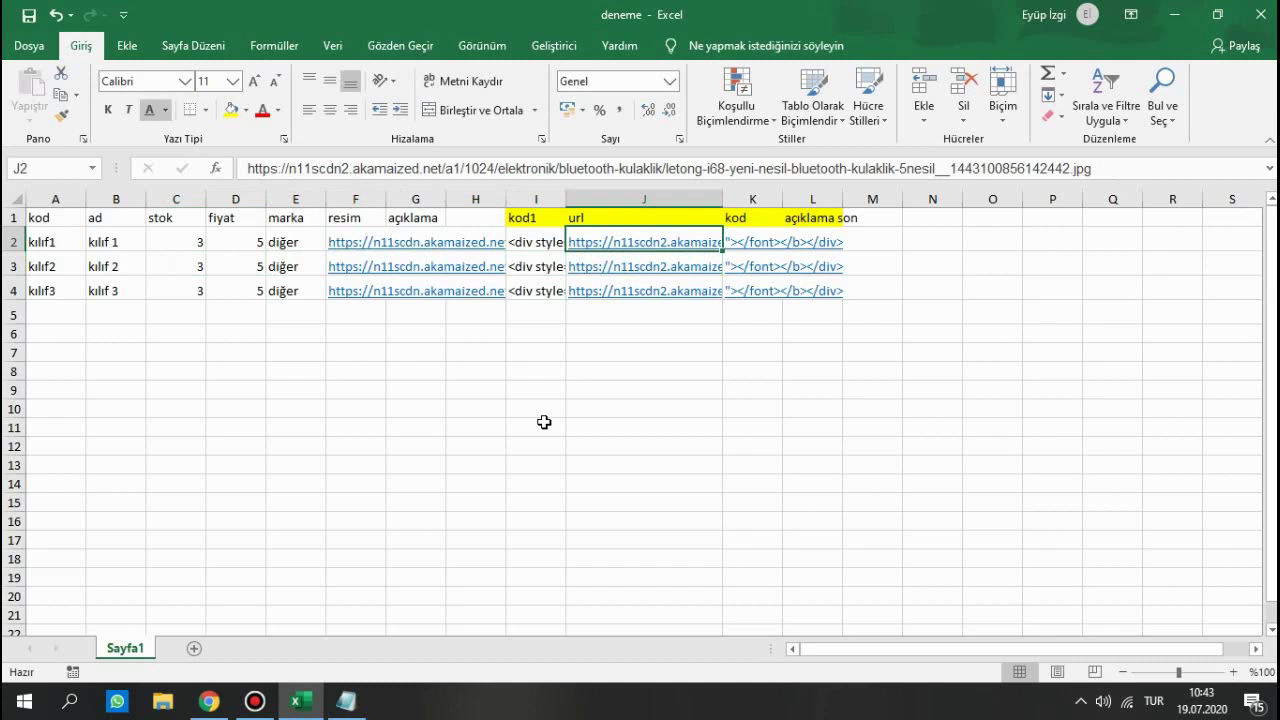
key("Down")
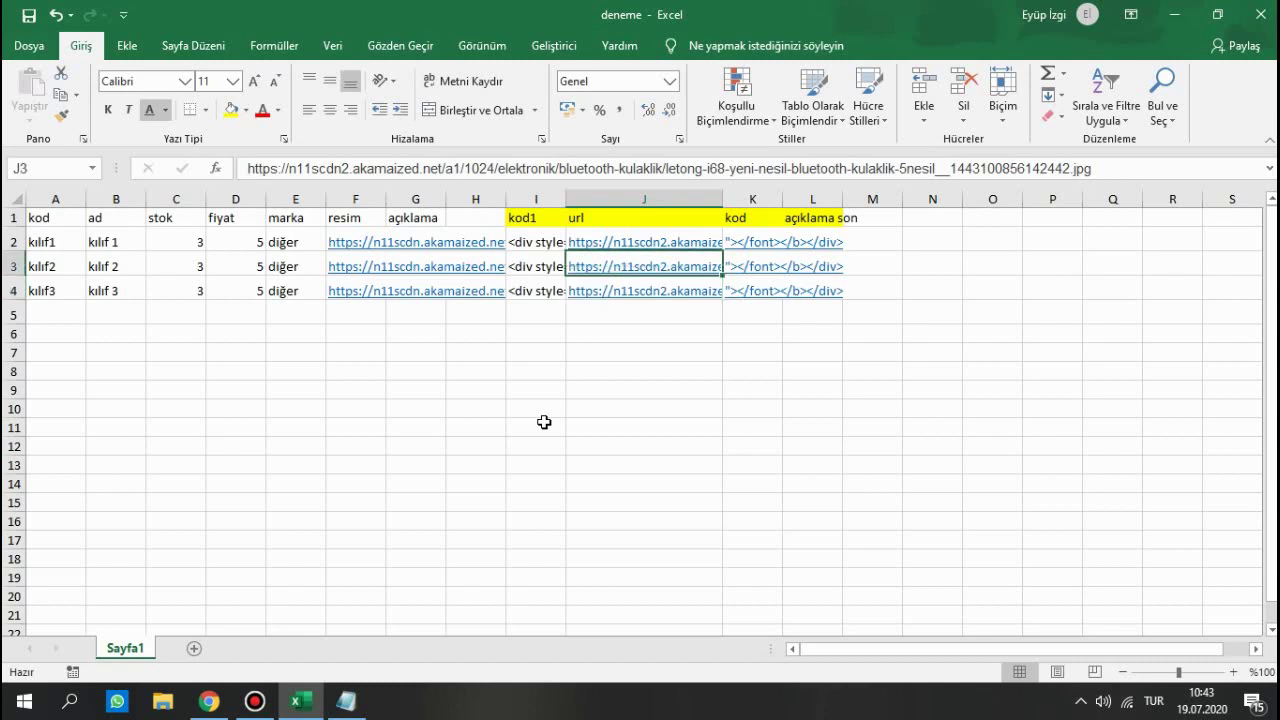
key("Delete")
key("Down")
key("Delete")
key("Up")
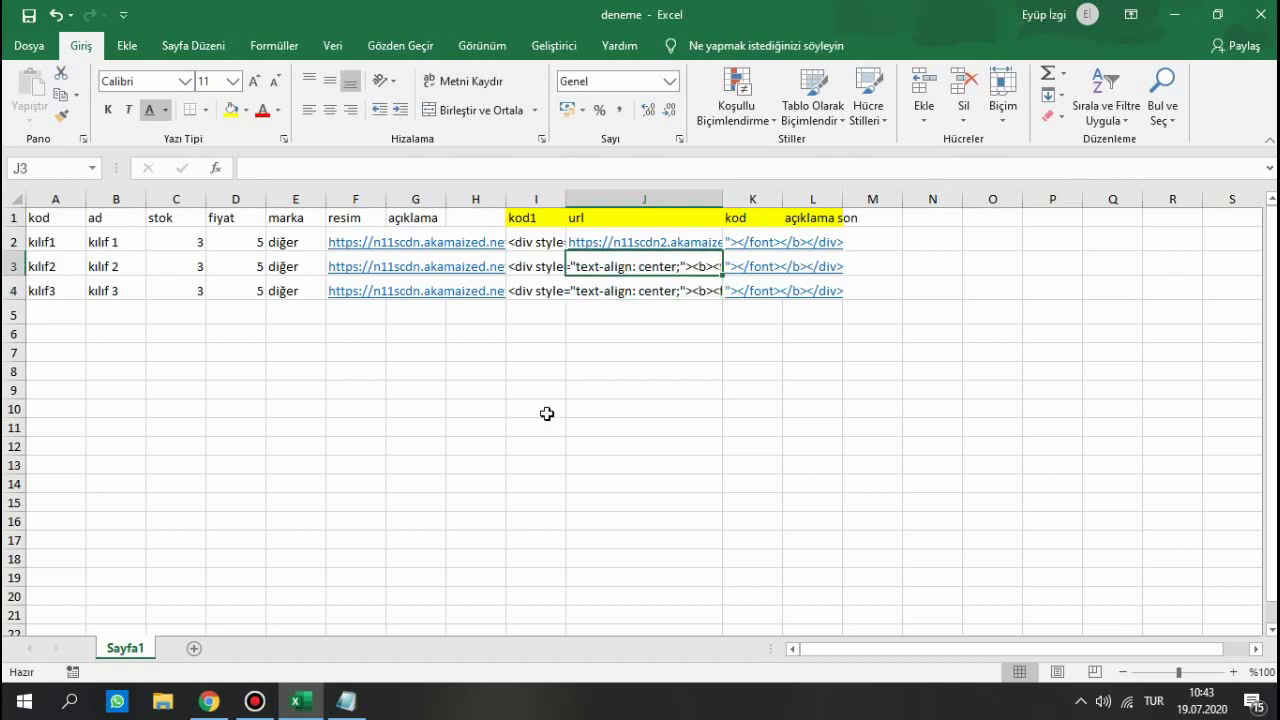
- Paste the tape measure image address from Chrome into J3
left_click(209, 701)
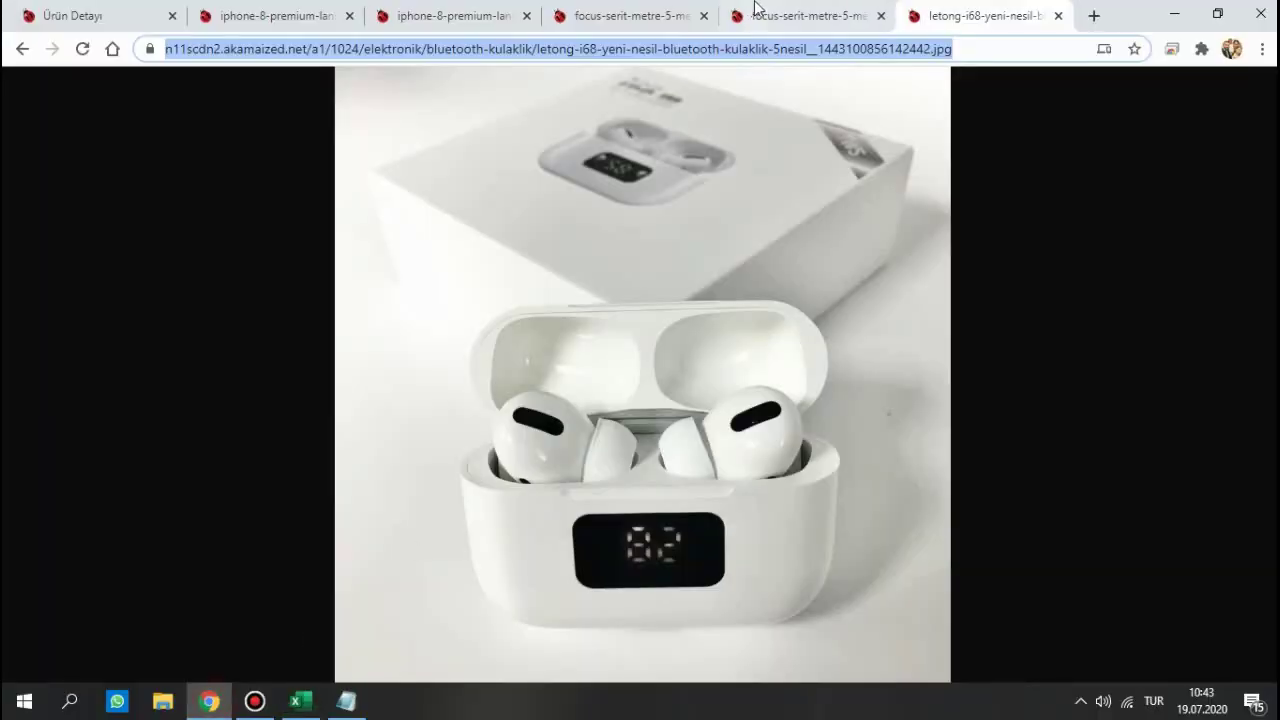
left_click(680, 16)
left_click(820, 14)
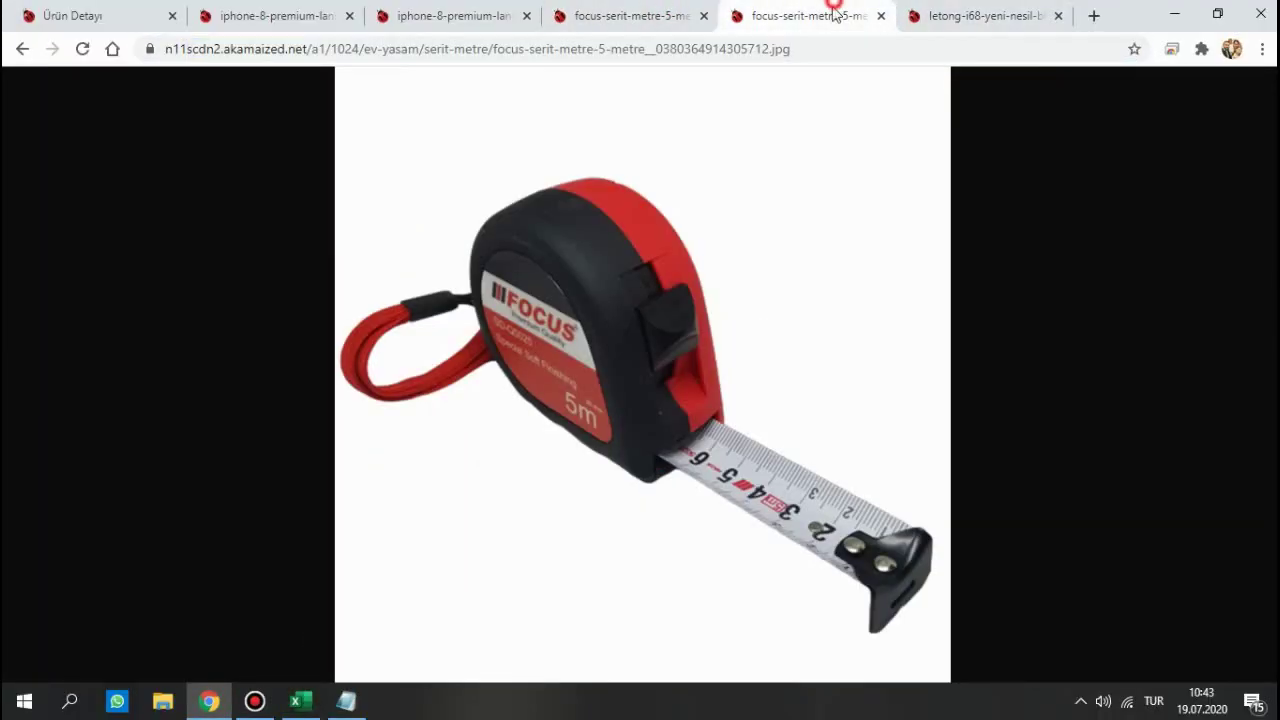
left_click(817, 55)
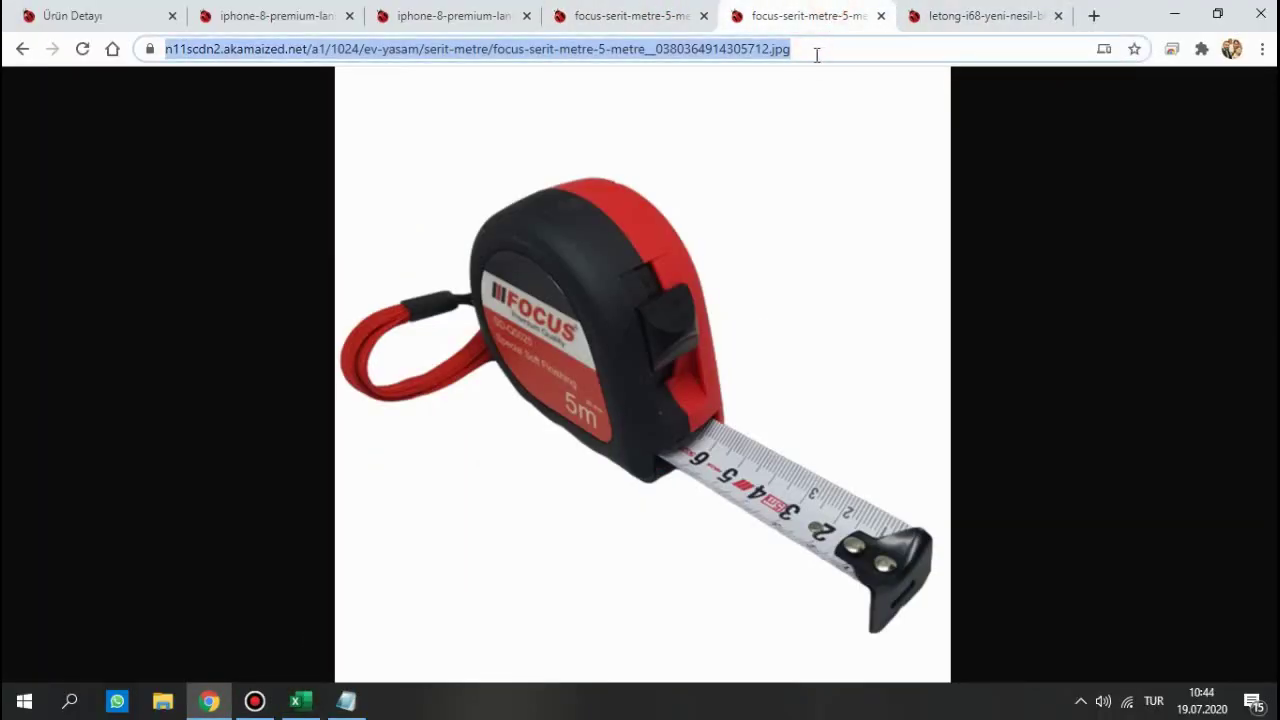
left_click(298, 701)
type("https://n11scdn2.akamaized.net/a1/1024/ev-yasam/serit-metre/focus-serit-metre-5-metre__0380364914305712.jpg")
key("Return")
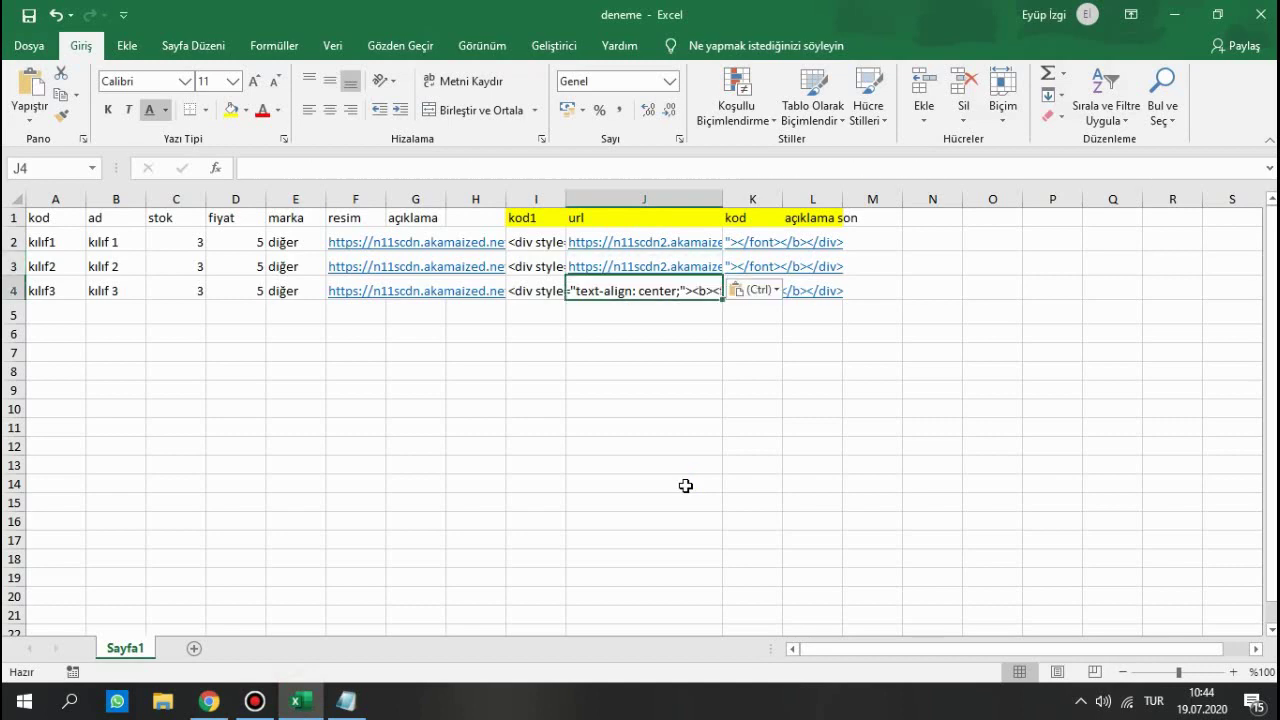
- Paste the pink phone case image address from Chrome into J4
left_click(224, 708)
left_click(455, 15)
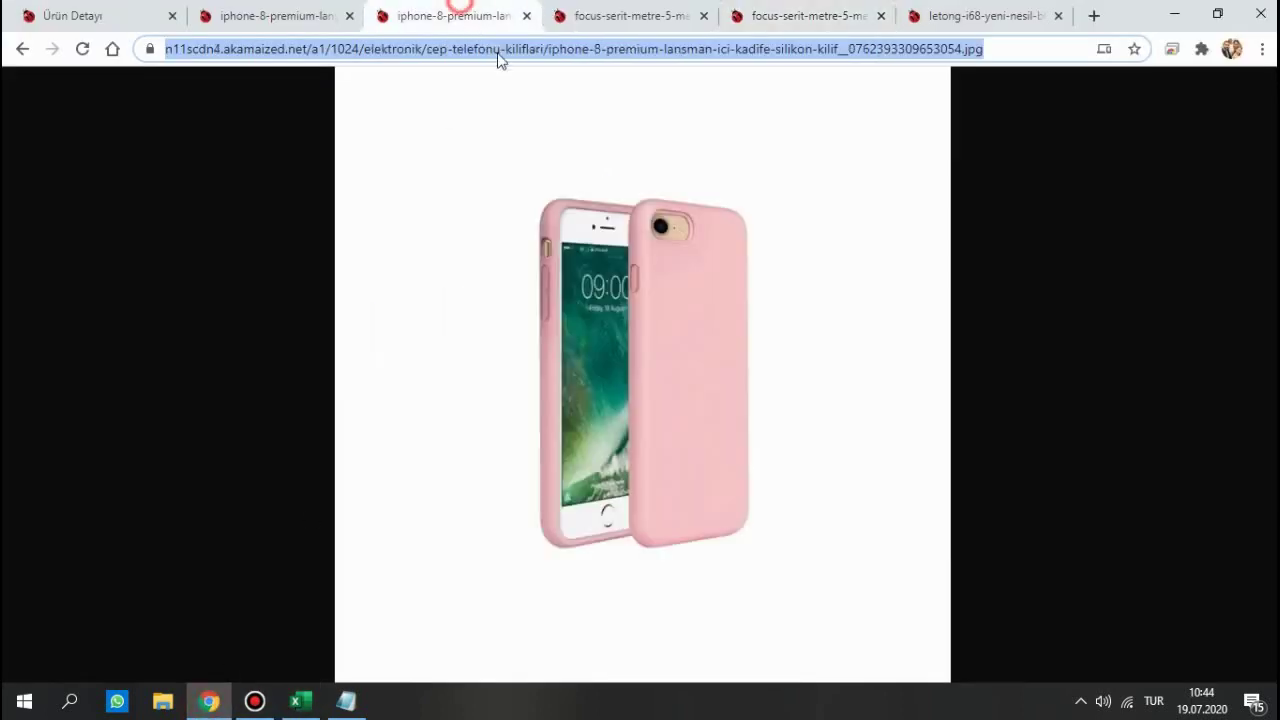
left_click(509, 52)
triple_click(510, 50)
key("ctrl+c")
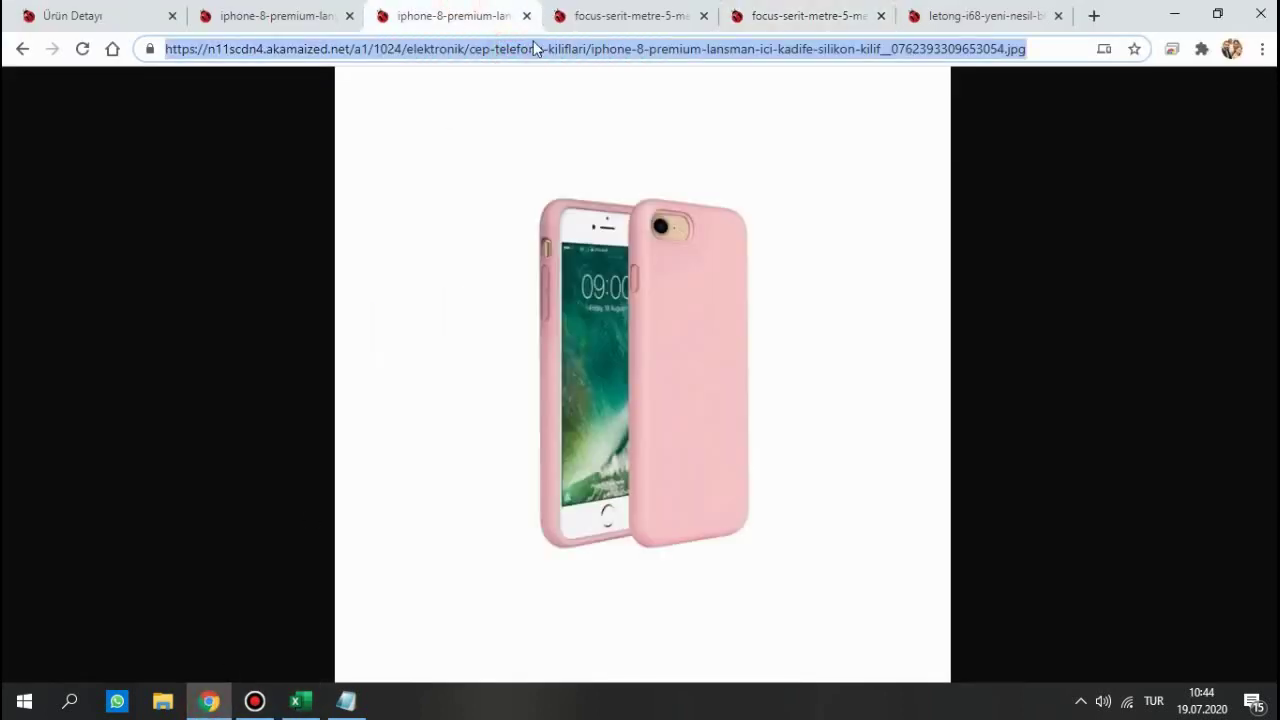
left_click(293, 704)
key("ctrl+v")
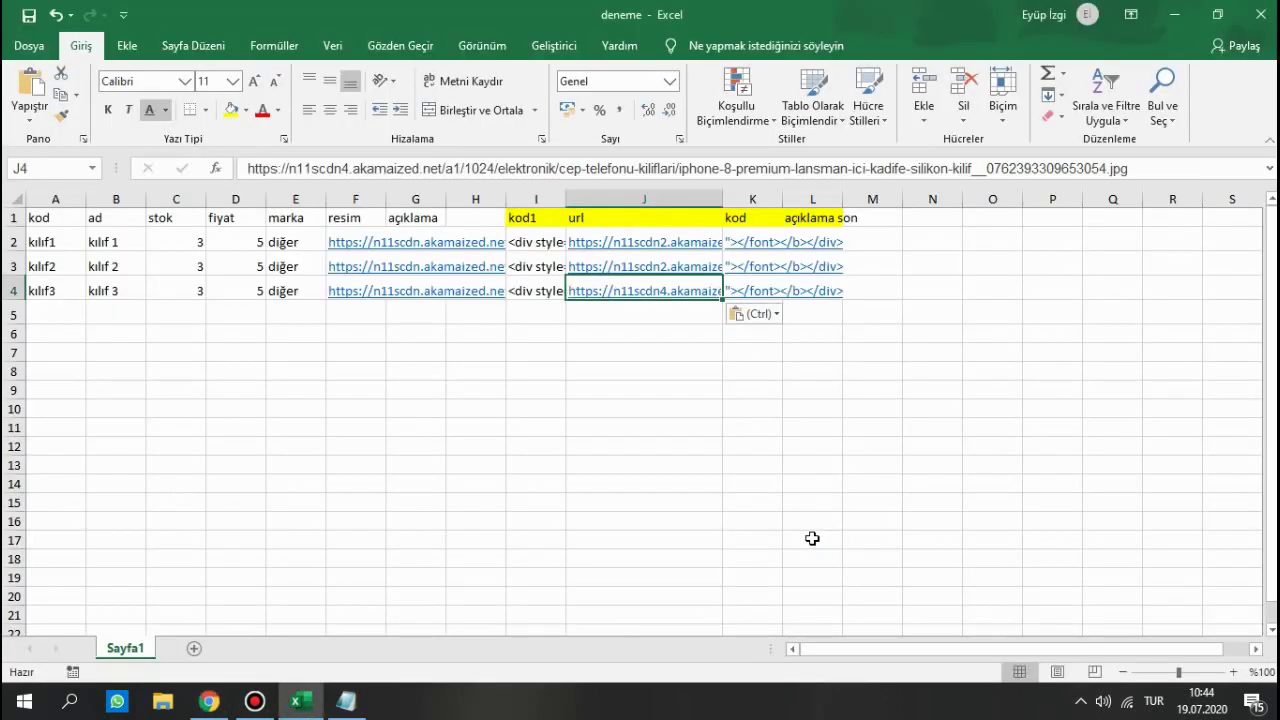
key("Up")
key("Up")
key("Right")
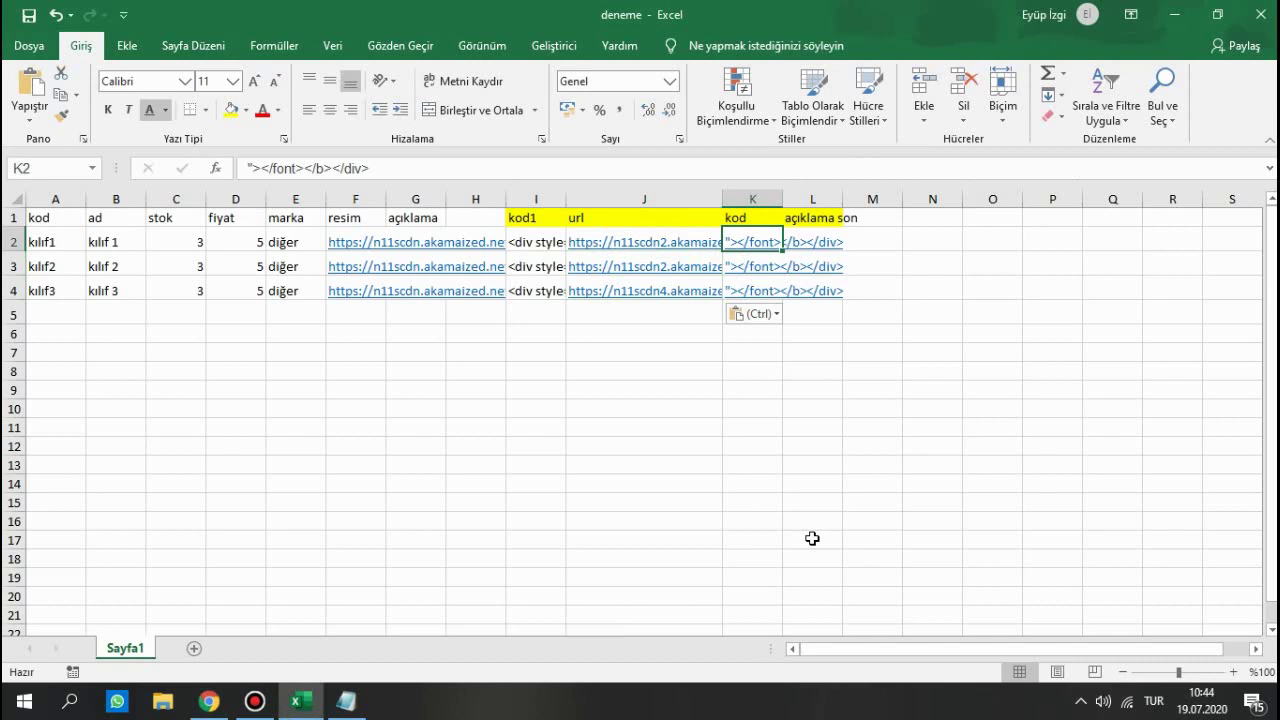
key("Right")
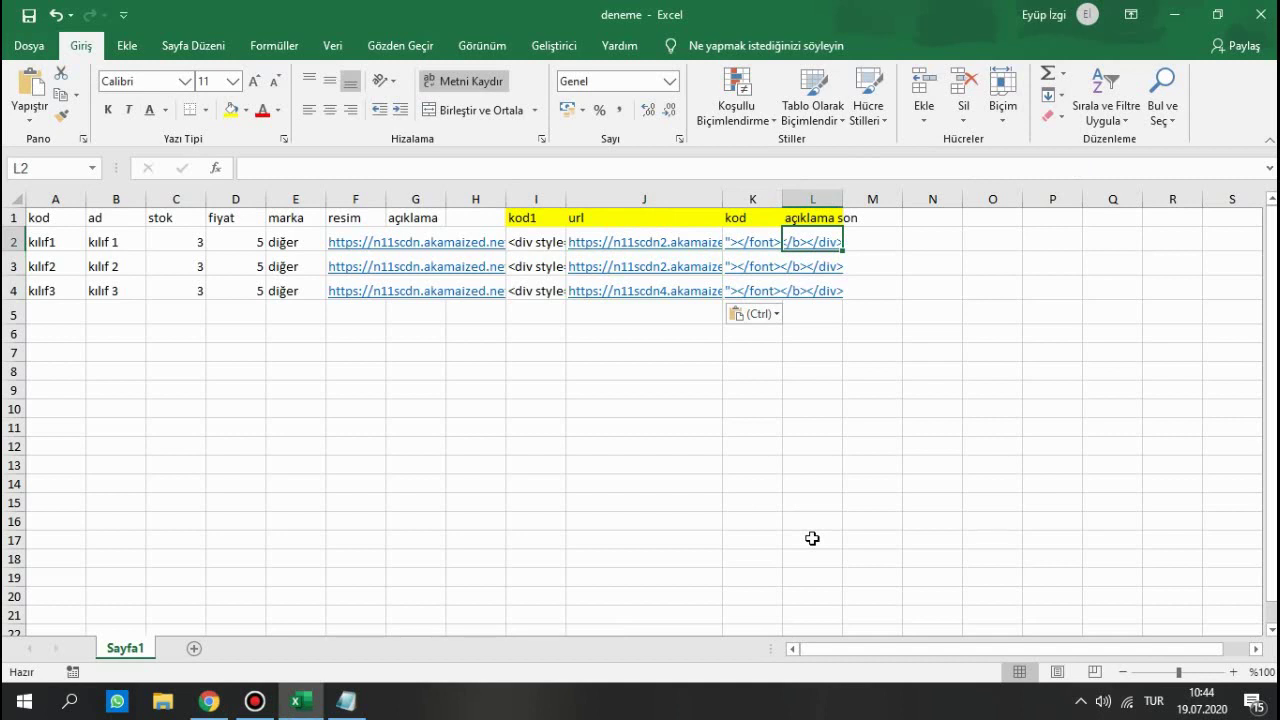
- Enter =I2&J2&K2 in L2 to join the kod1, url and kod pieces
type("=")
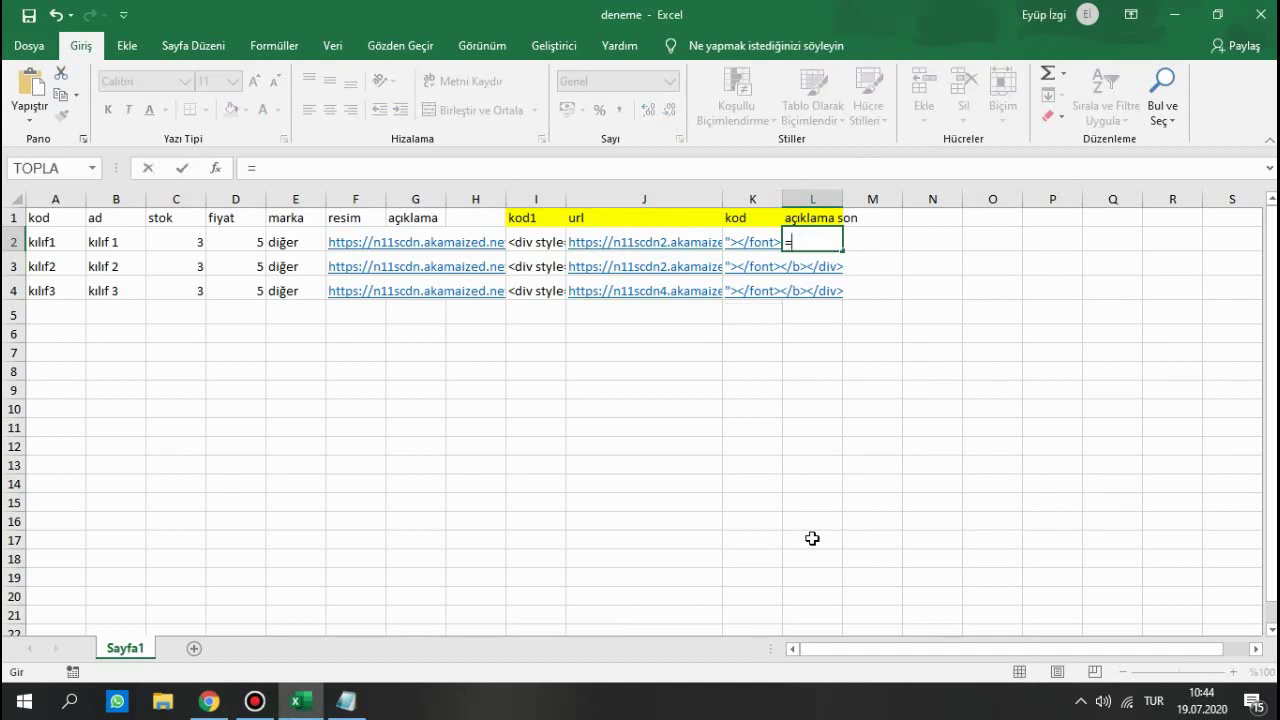
key("Left")
key("Left")
key("Left")
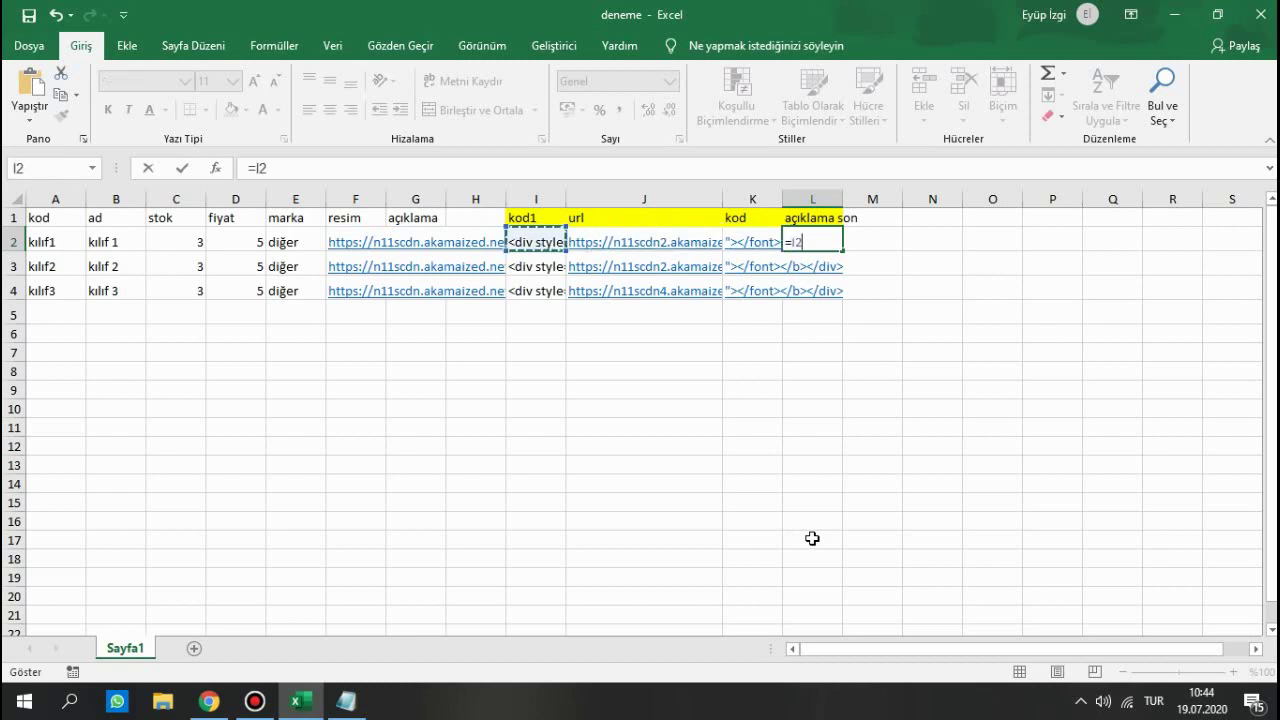
type("&")
key("Left")
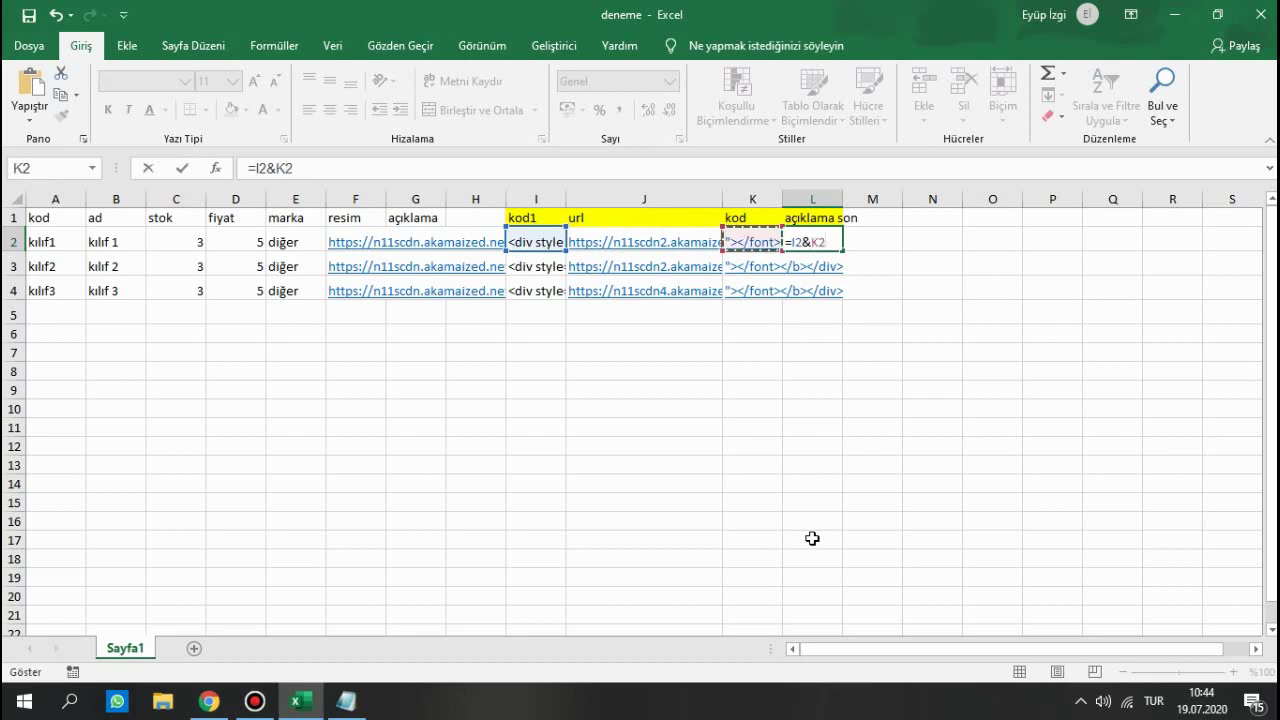
key("Left")
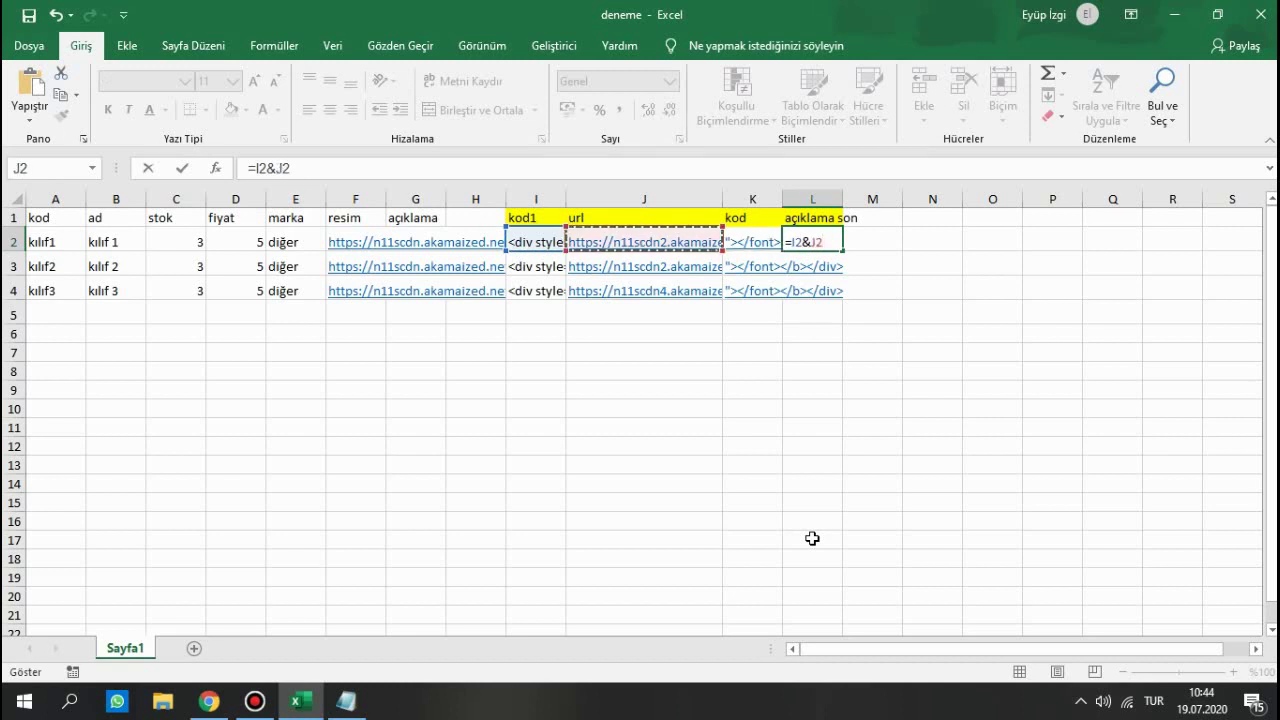
type("&")
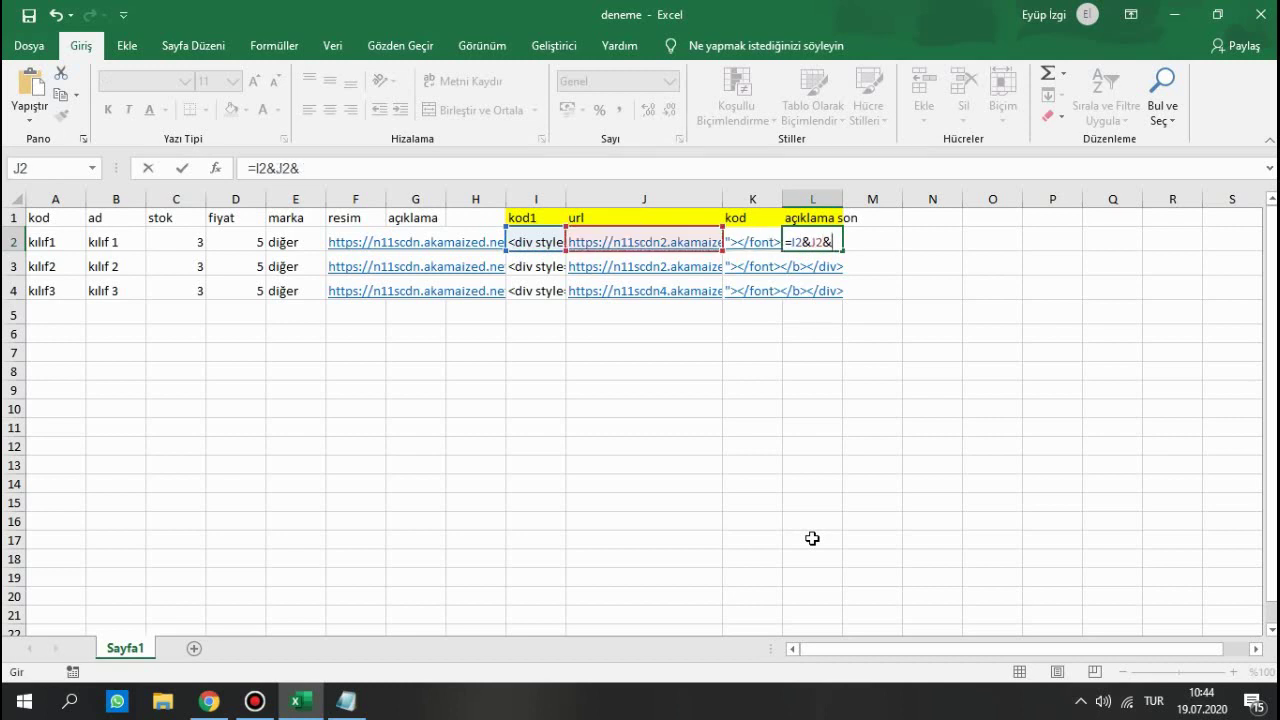
key("Left")
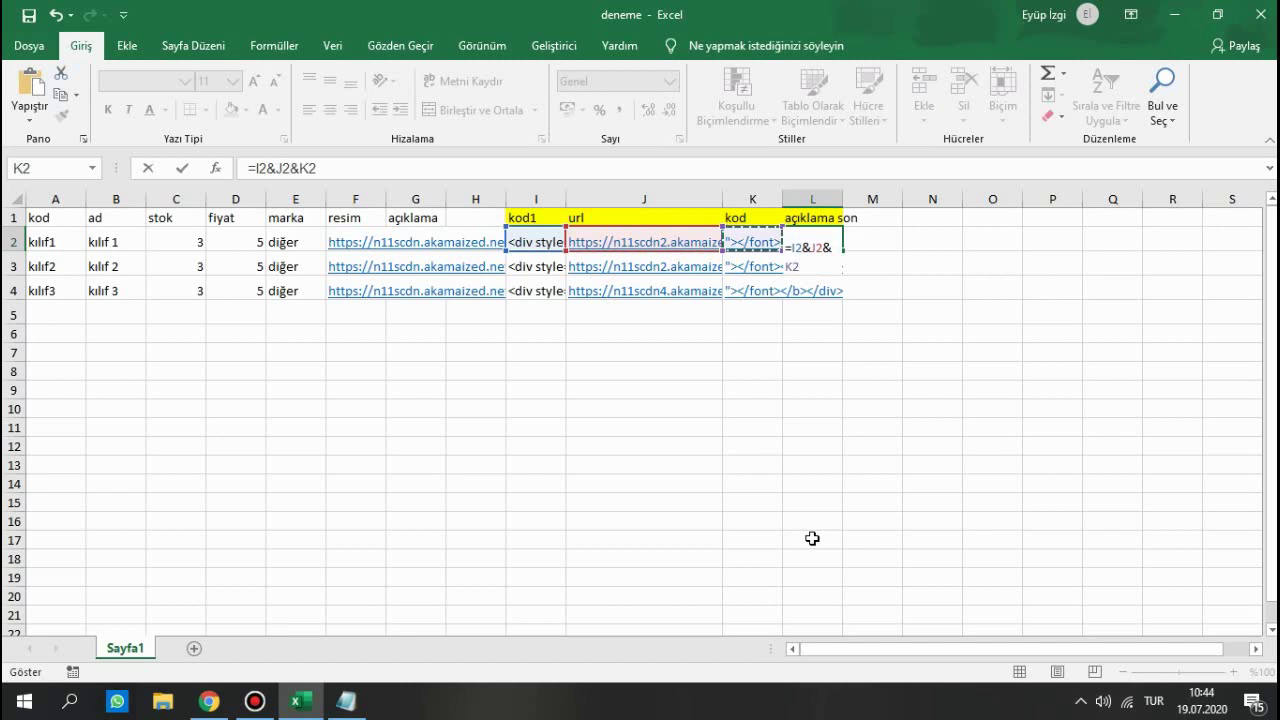
key("Return")
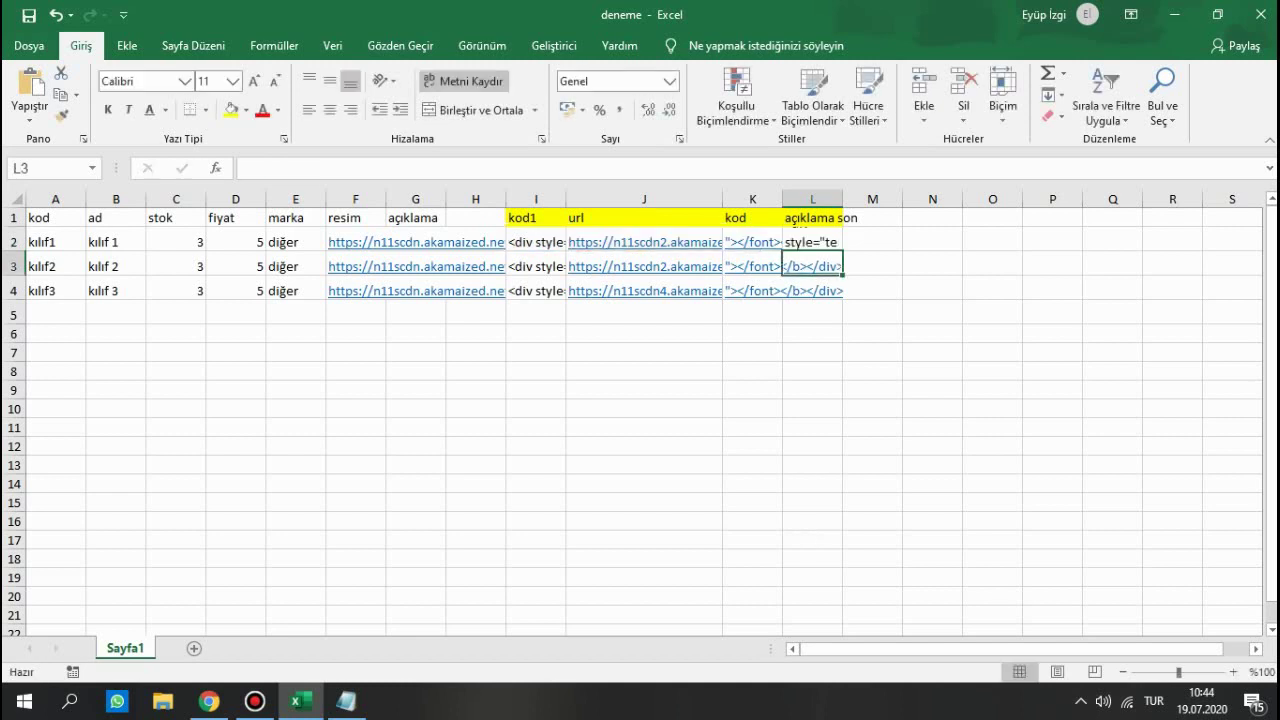
left_click(831, 247)
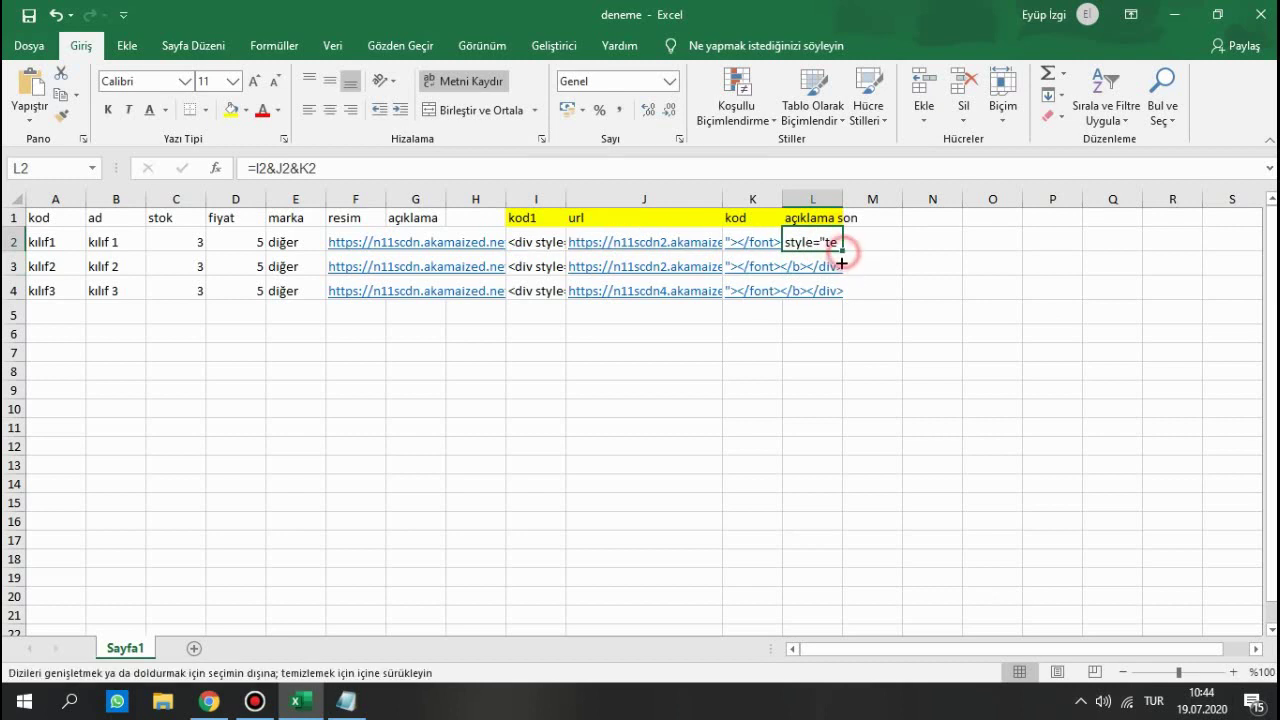
- Fill the joining formula down to L4, then paste L2:L4 back as values only
left_click_drag(844, 254, 840, 297)
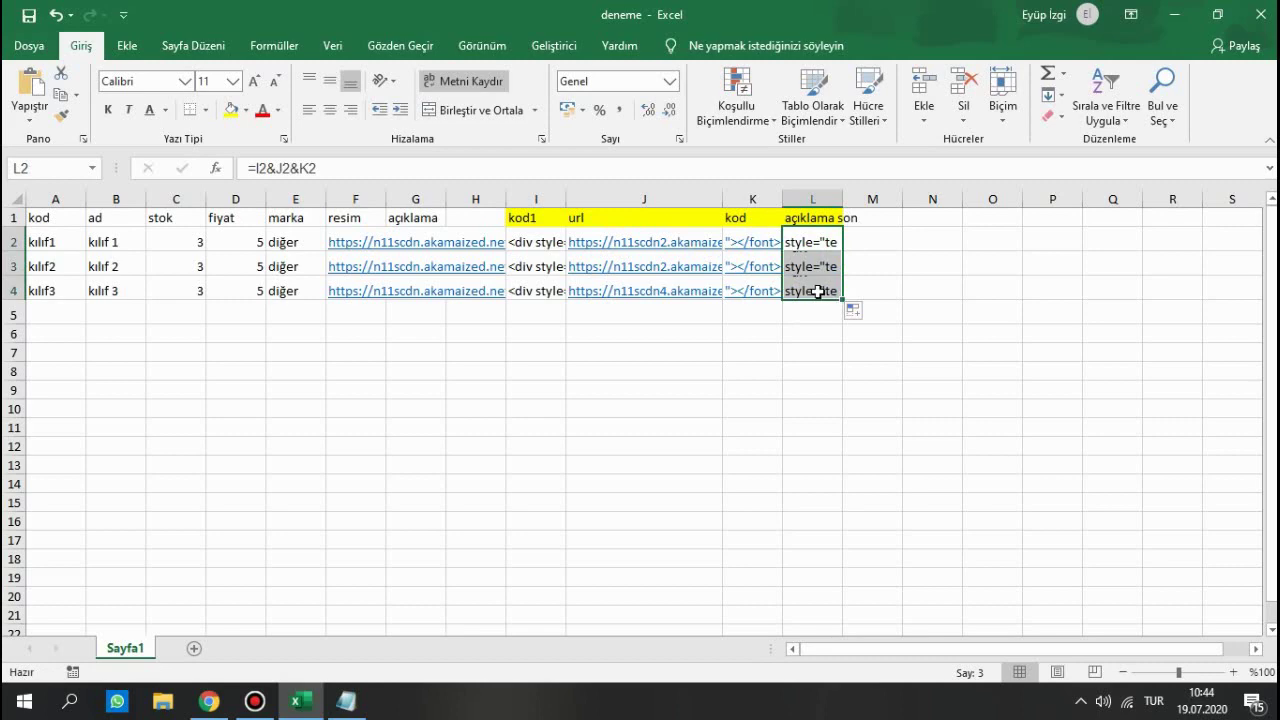
right_click(820, 289)
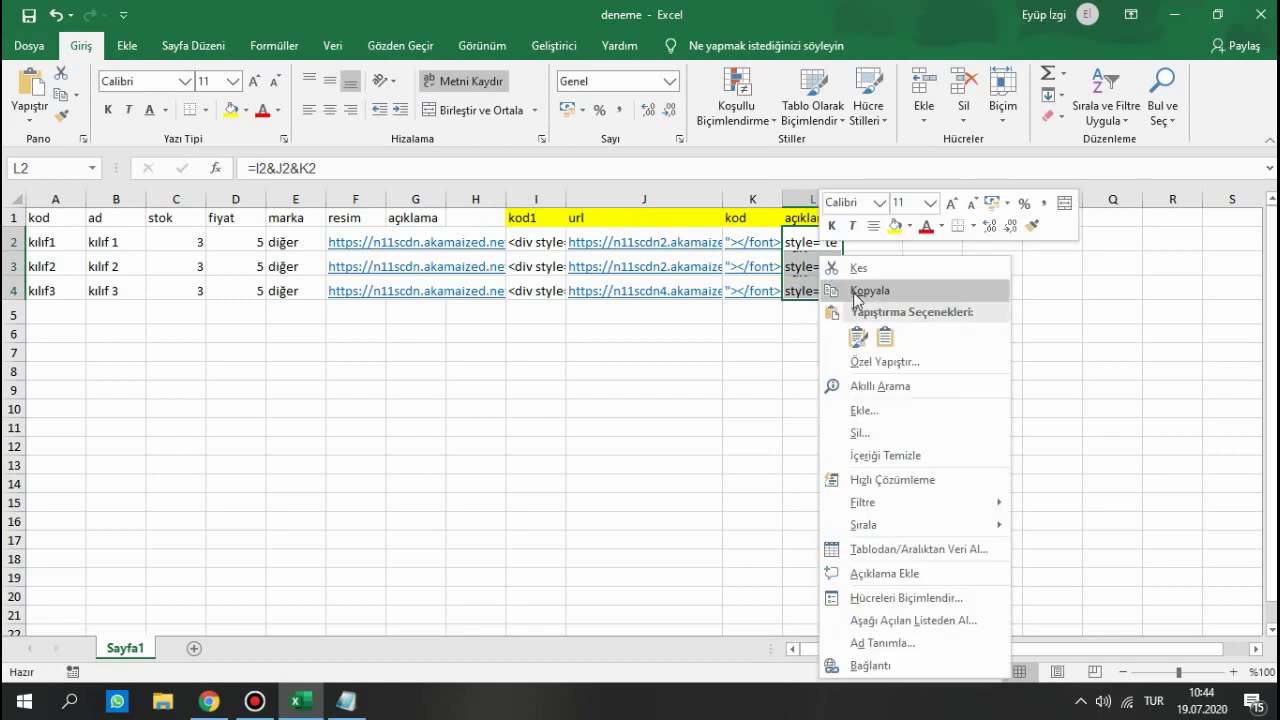
left_click(850, 286)
right_click(811, 277)
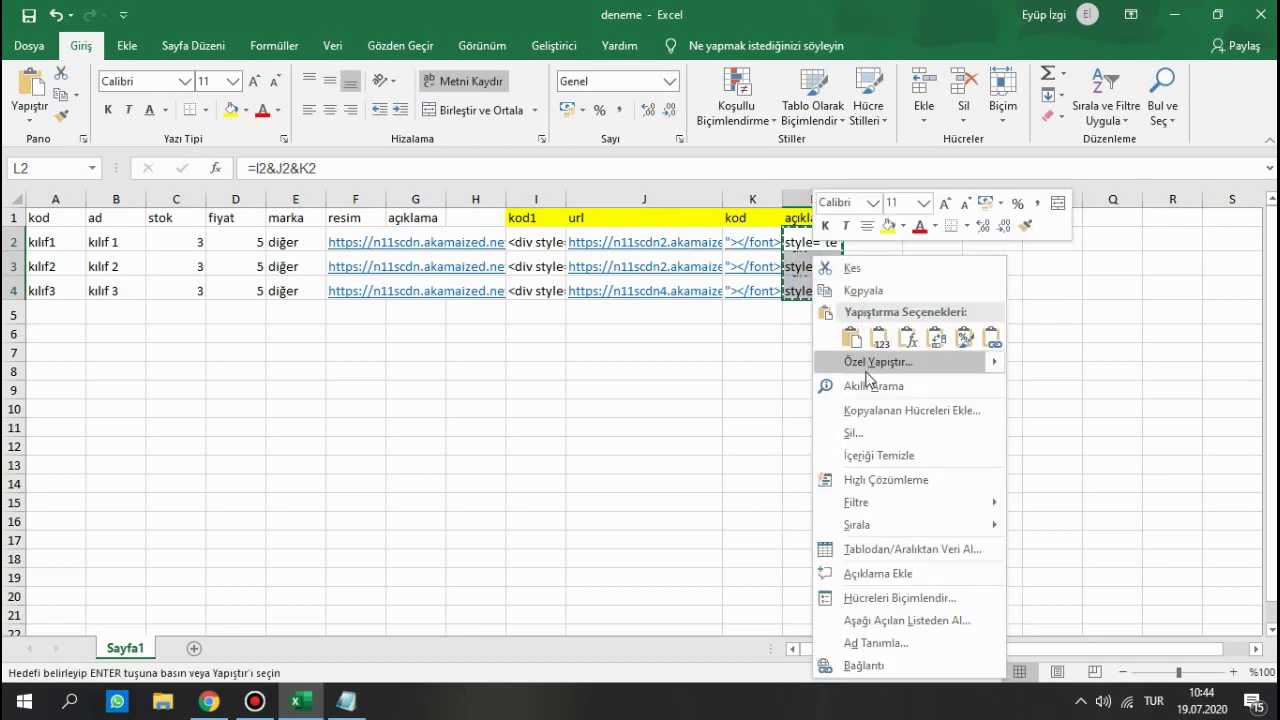
left_click(865, 364)
left_click(676, 295)
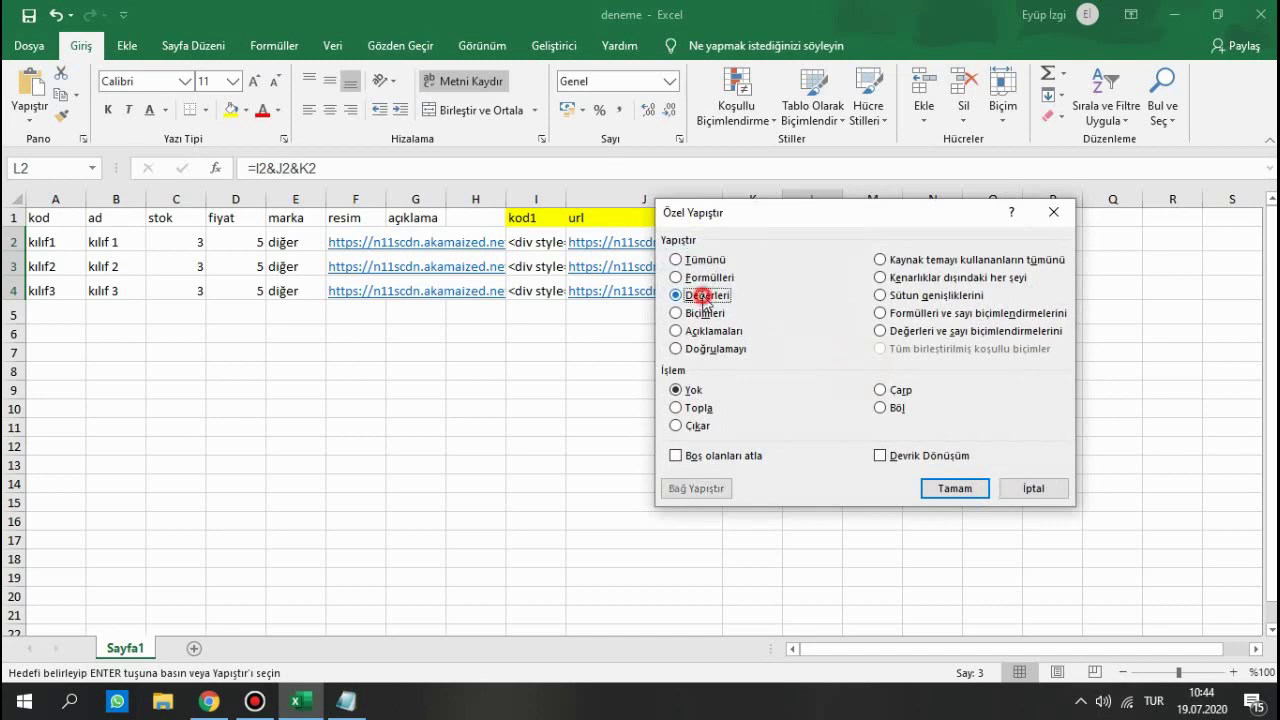
left_click(956, 489)
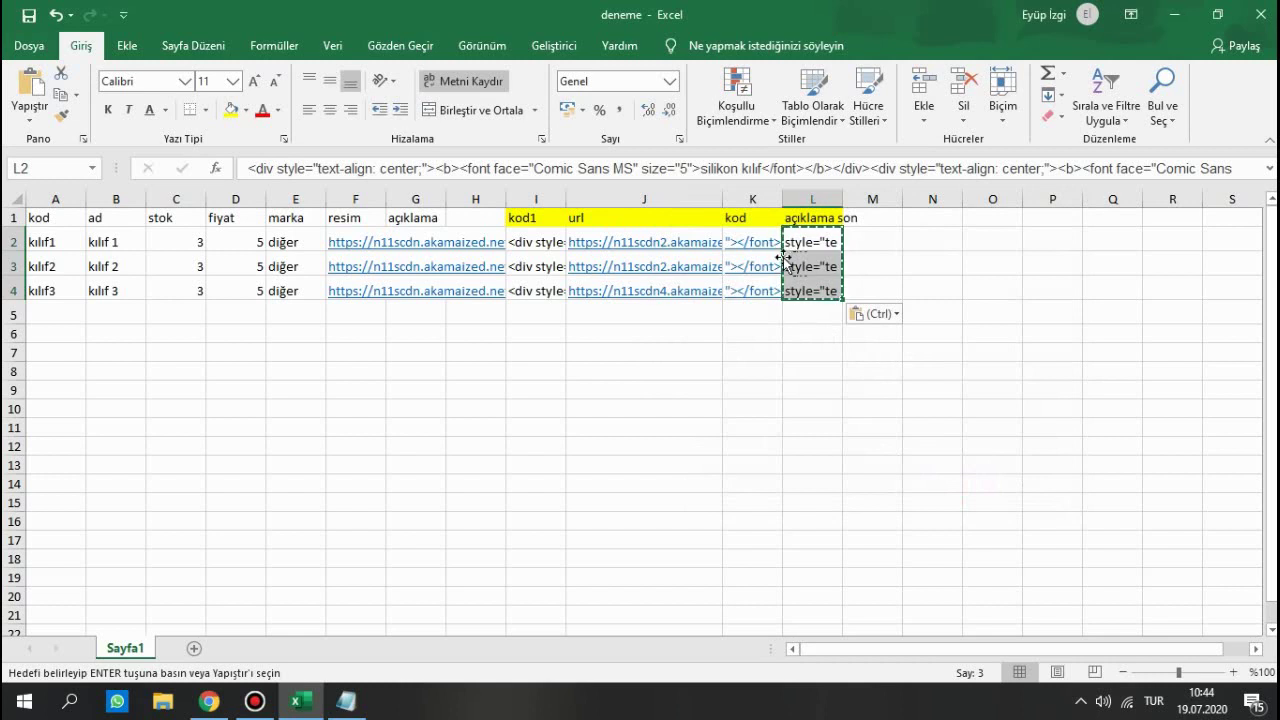
- Move the combined descriptions into açıklama, clear helper columns H–N, and save the workbook
left_click_drag(777, 261, 420, 272)
left_click_drag(481, 201, 929, 195)
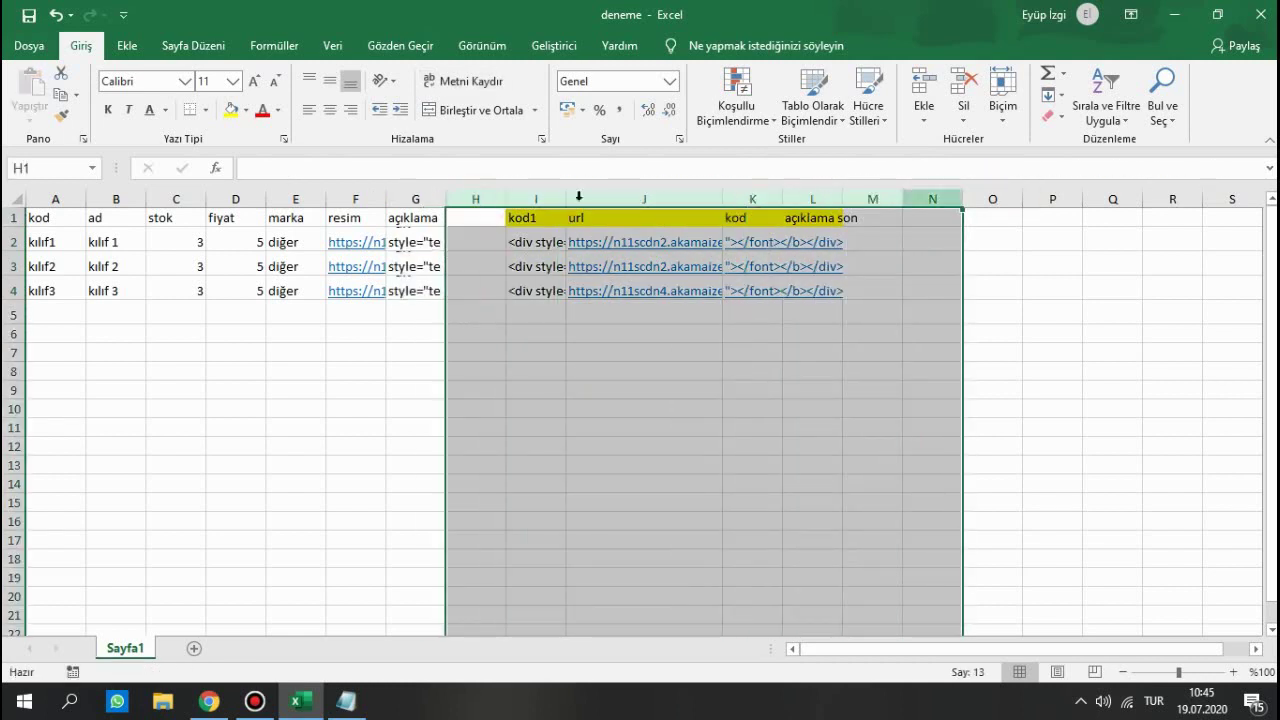
left_click_drag(487, 202, 929, 197)
key("Delete")
left_click(1073, 347)
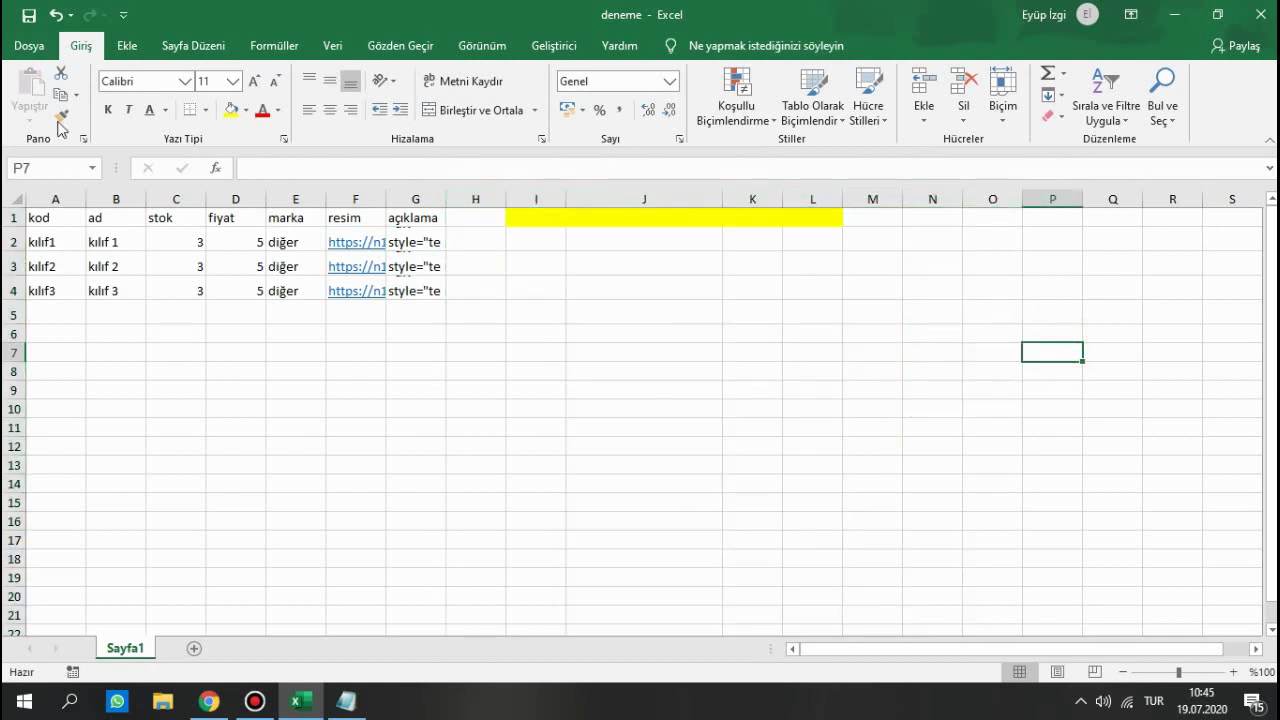
left_click(28, 17)
left_click(209, 701)
- Upload deneme.xlsx through Toplu Ürün Yönetimi's Excel file upload option
left_click(80, 15)
scroll(417, 206, "up", 10)
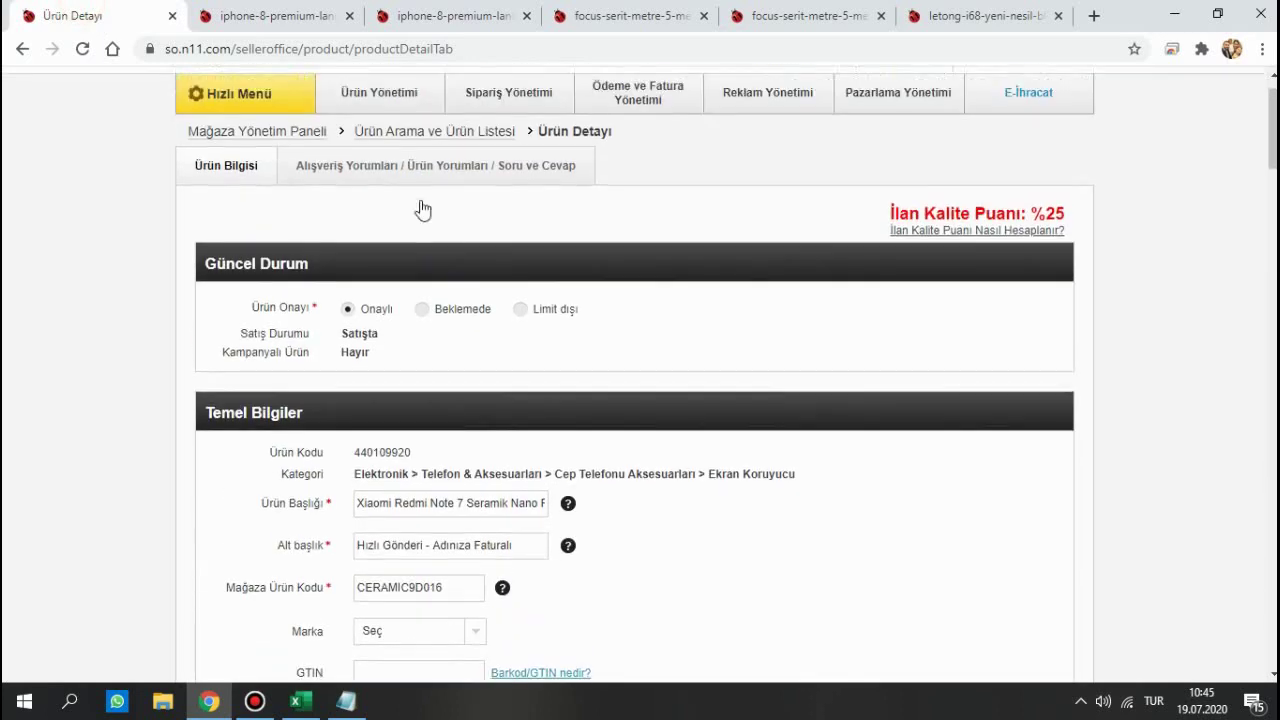
mouse_move(363, 187)
left_click(388, 316)
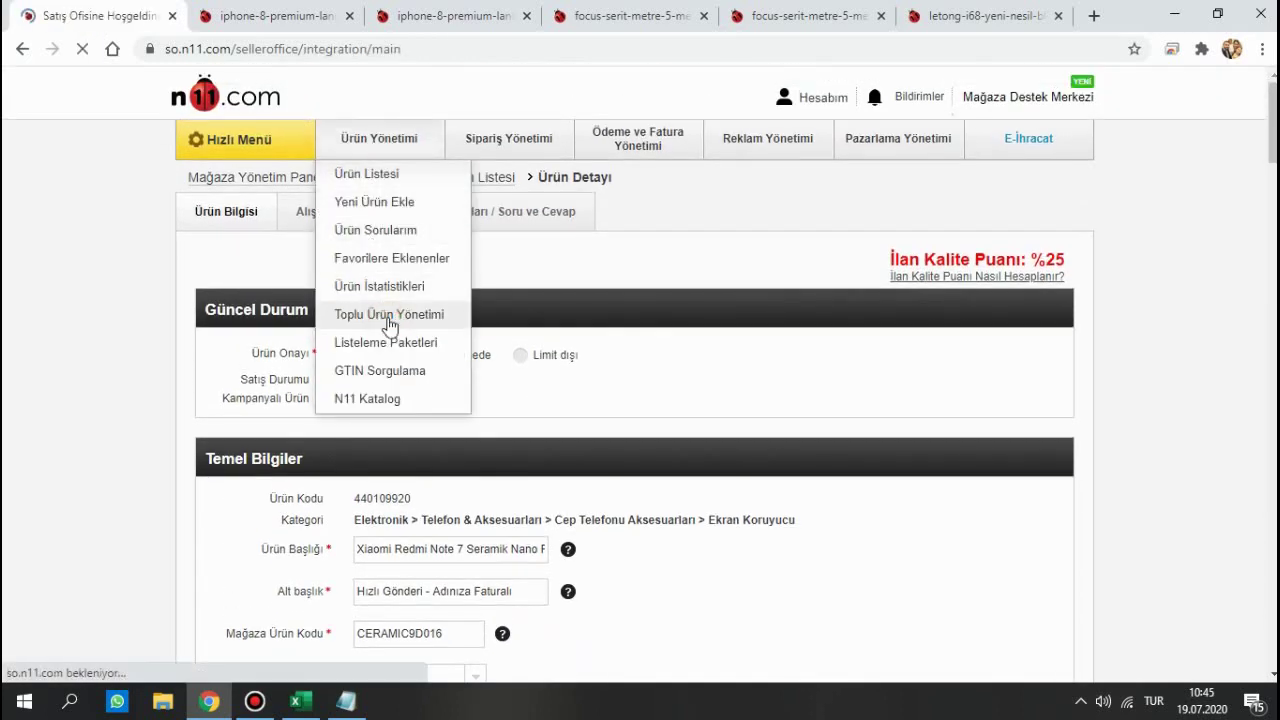
scroll(570, 430, "down", 5)
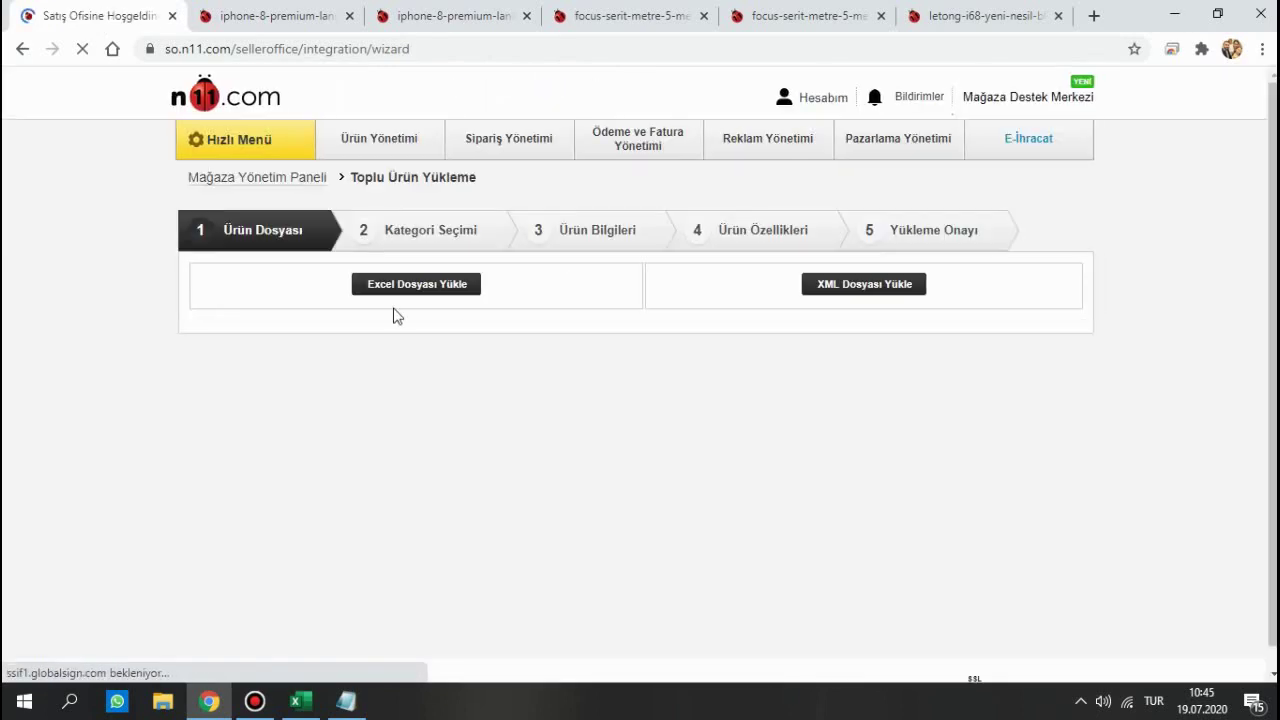
left_click(426, 290)
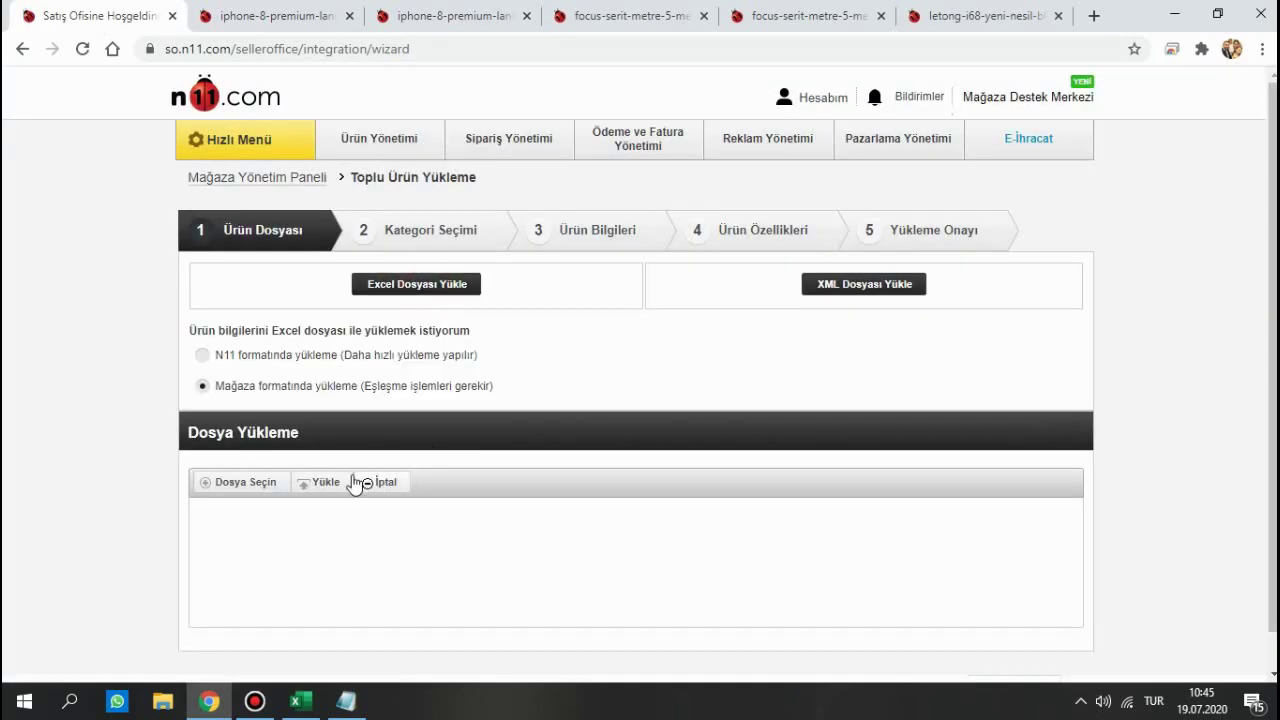
left_click(255, 483)
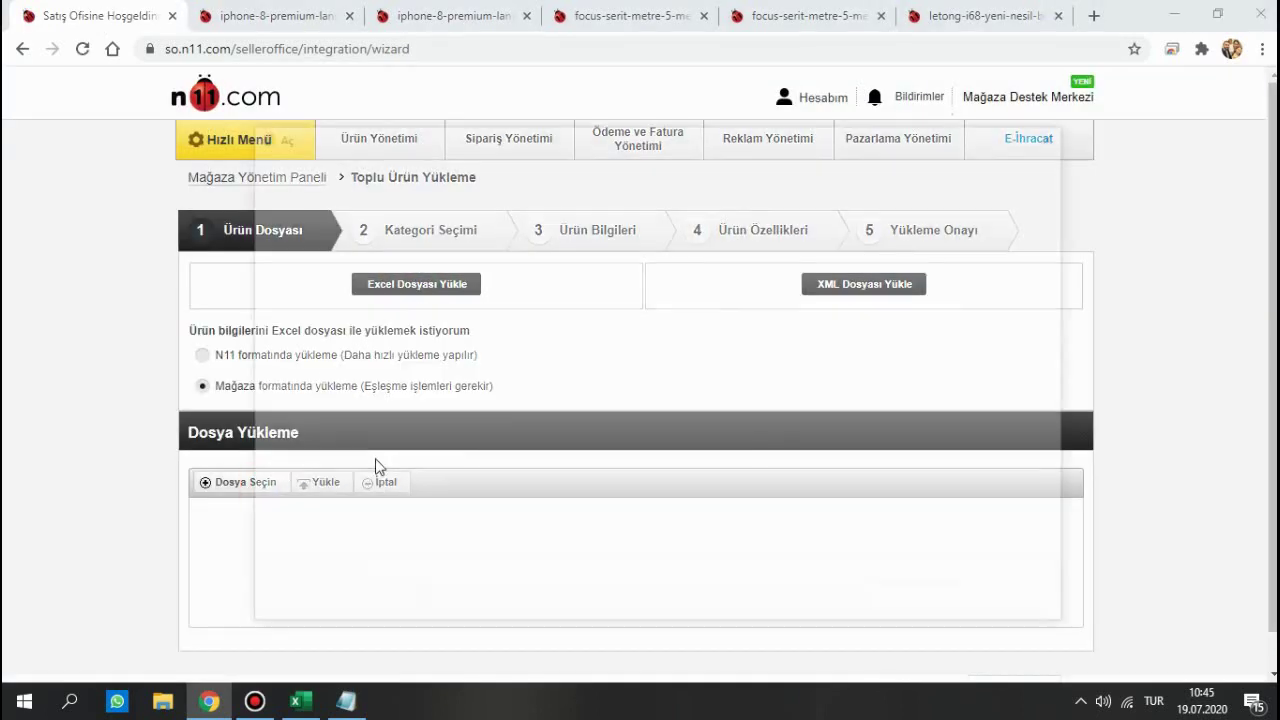
double_click(437, 245)
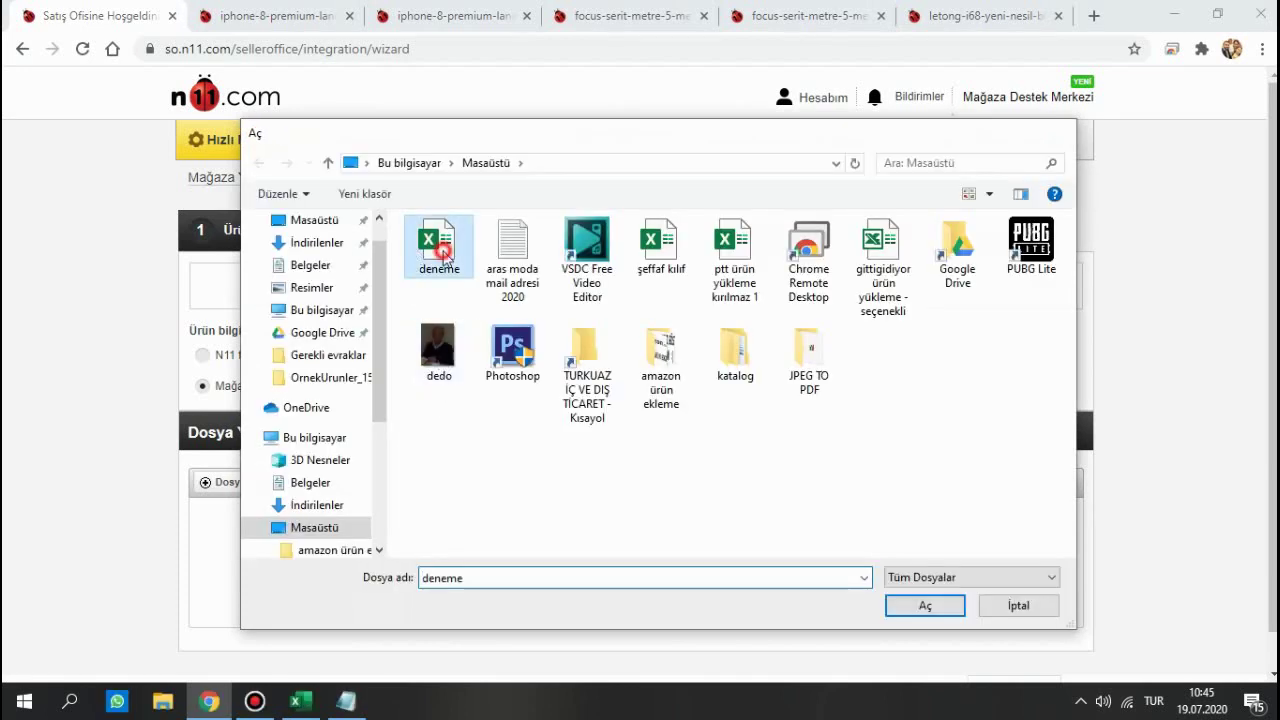
left_click(583, 527)
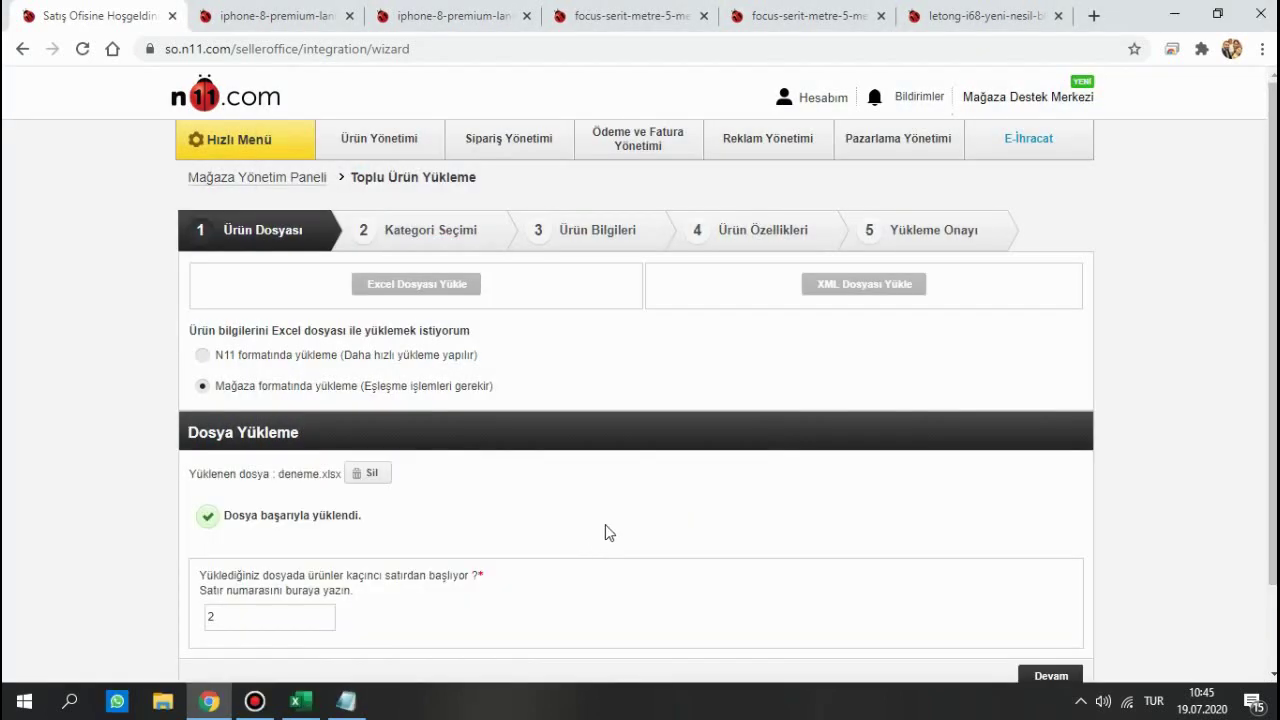
scroll(716, 572, "down", 1)
- Continue past category selection to product information and check the image URL column mapping
left_click(1050, 576)
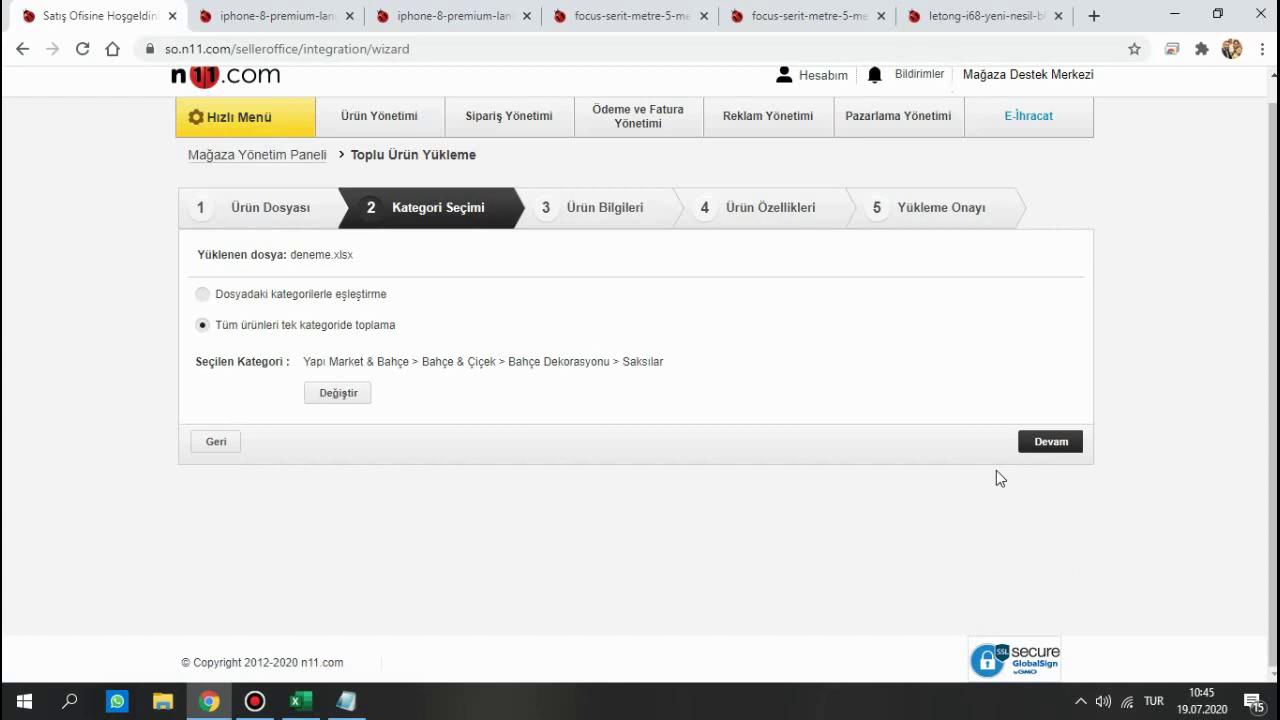
left_click(1066, 452)
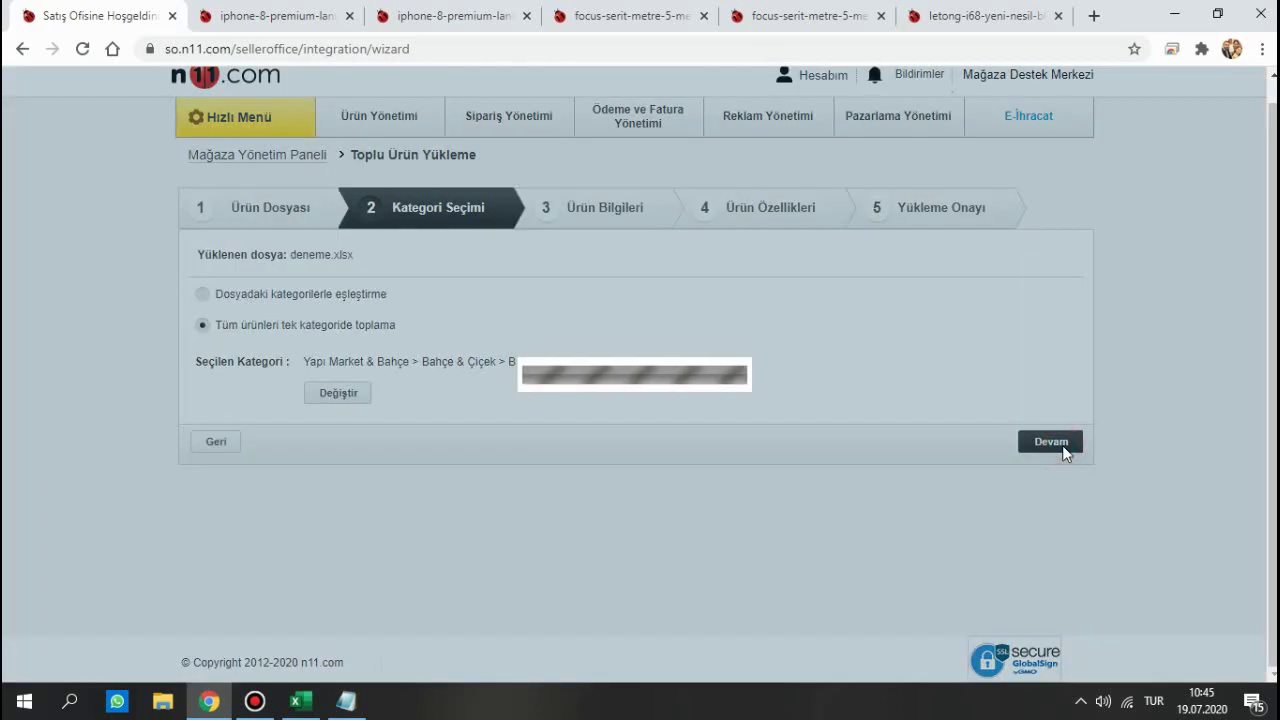
scroll(995, 380, "down", 3)
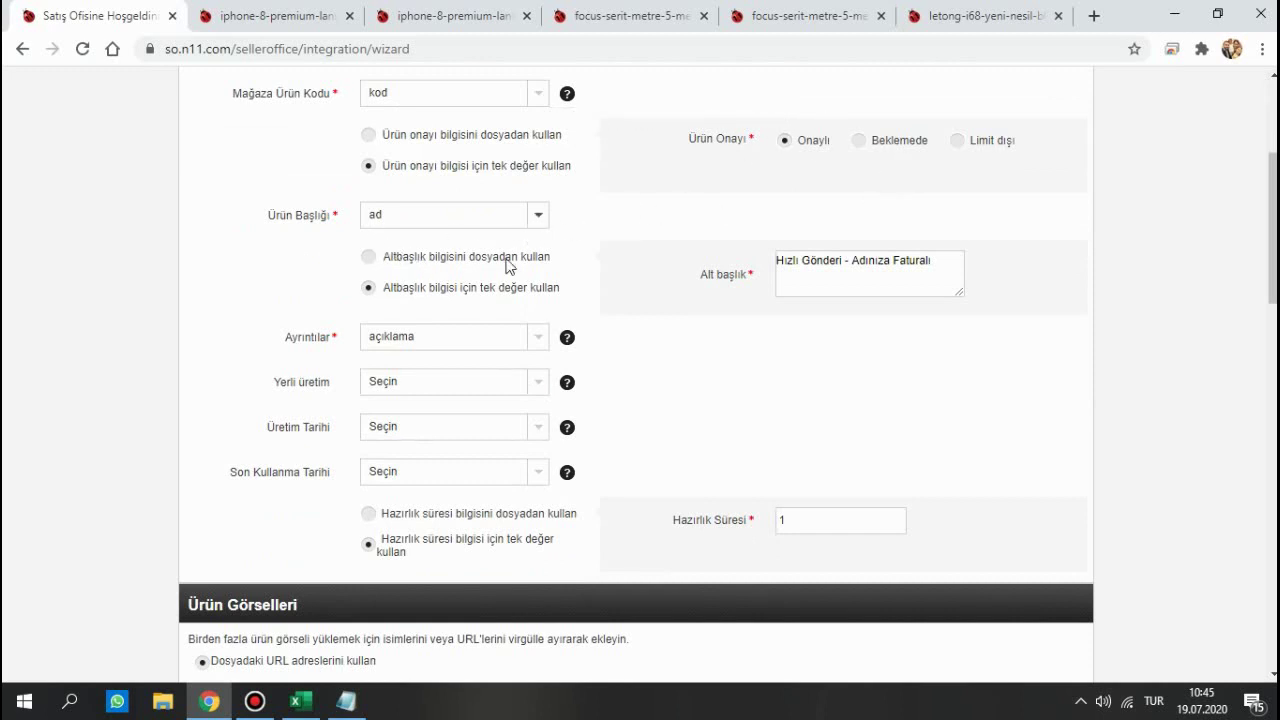
scroll(997, 446, "down", 3)
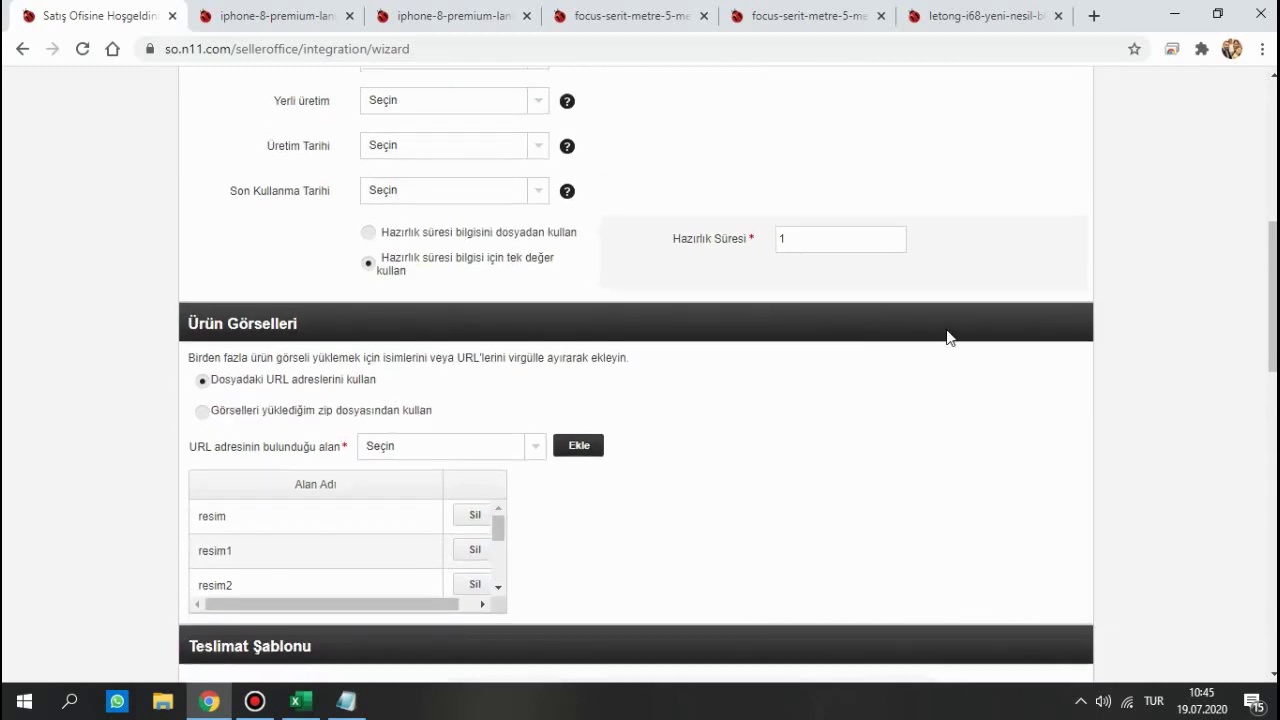
scroll(946, 337, "down", 2)
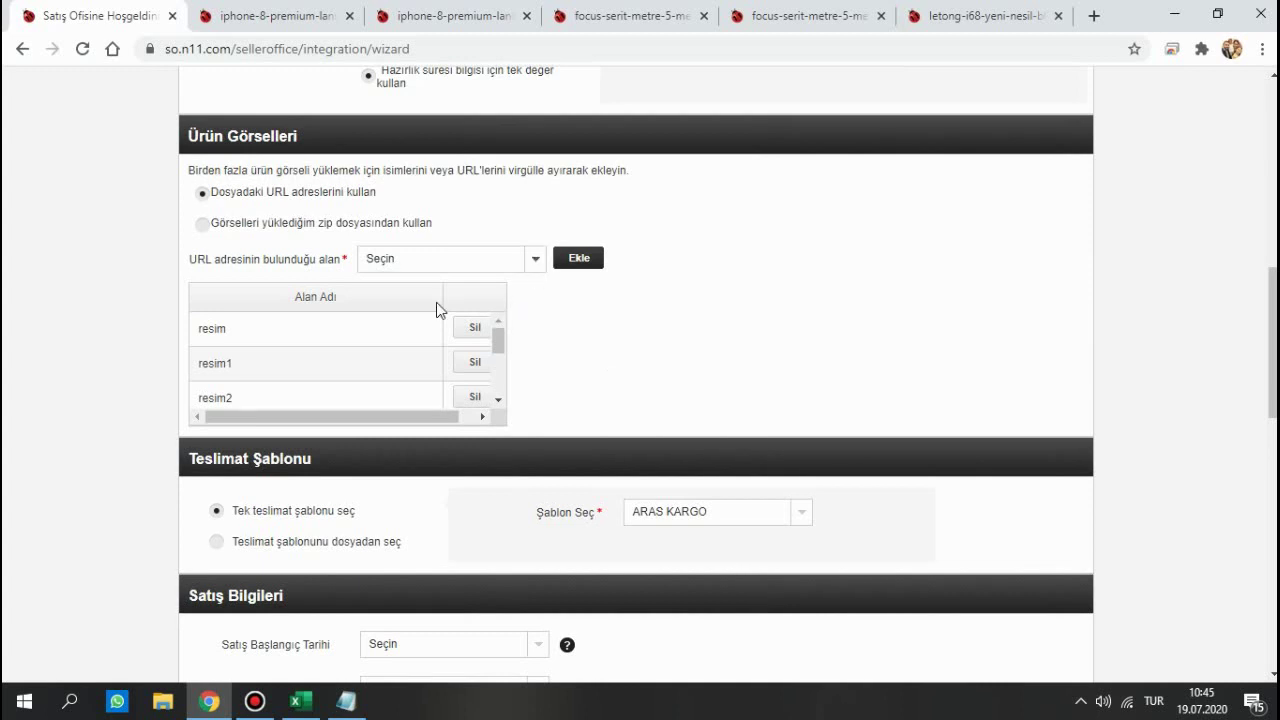
left_click(535, 259)
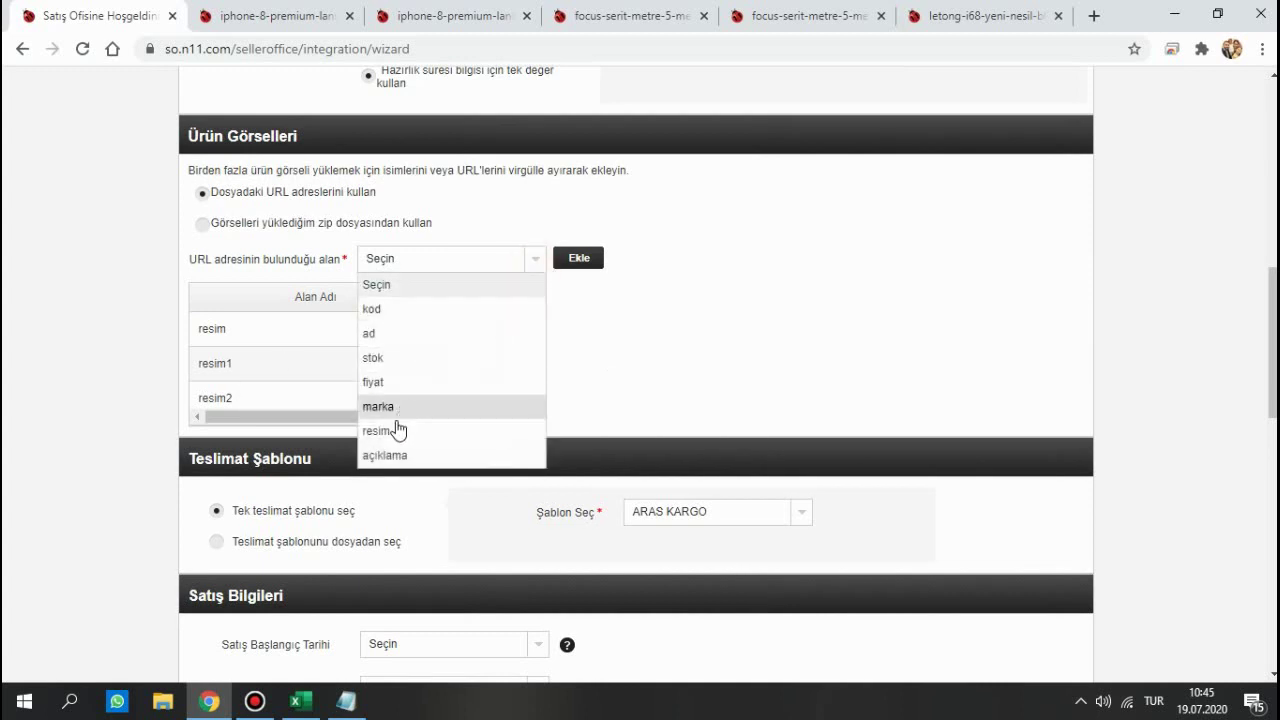
left_click(791, 352)
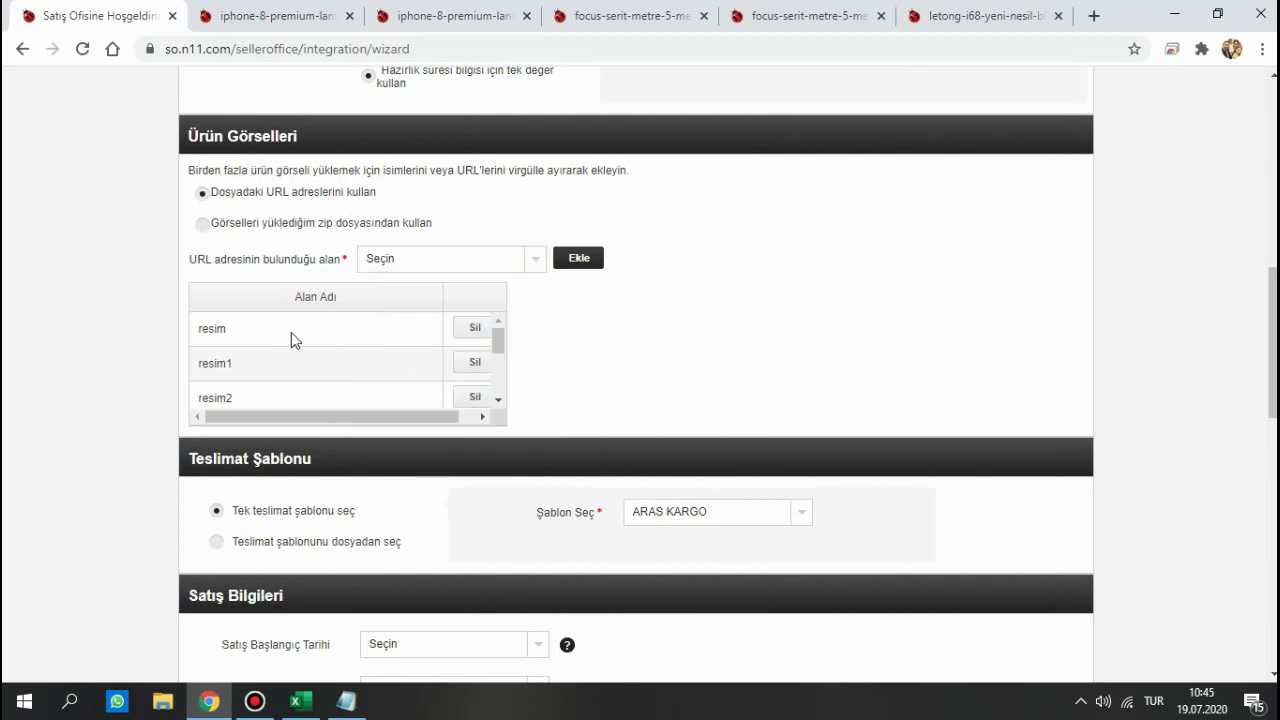
scroll(794, 480, "down", 3)
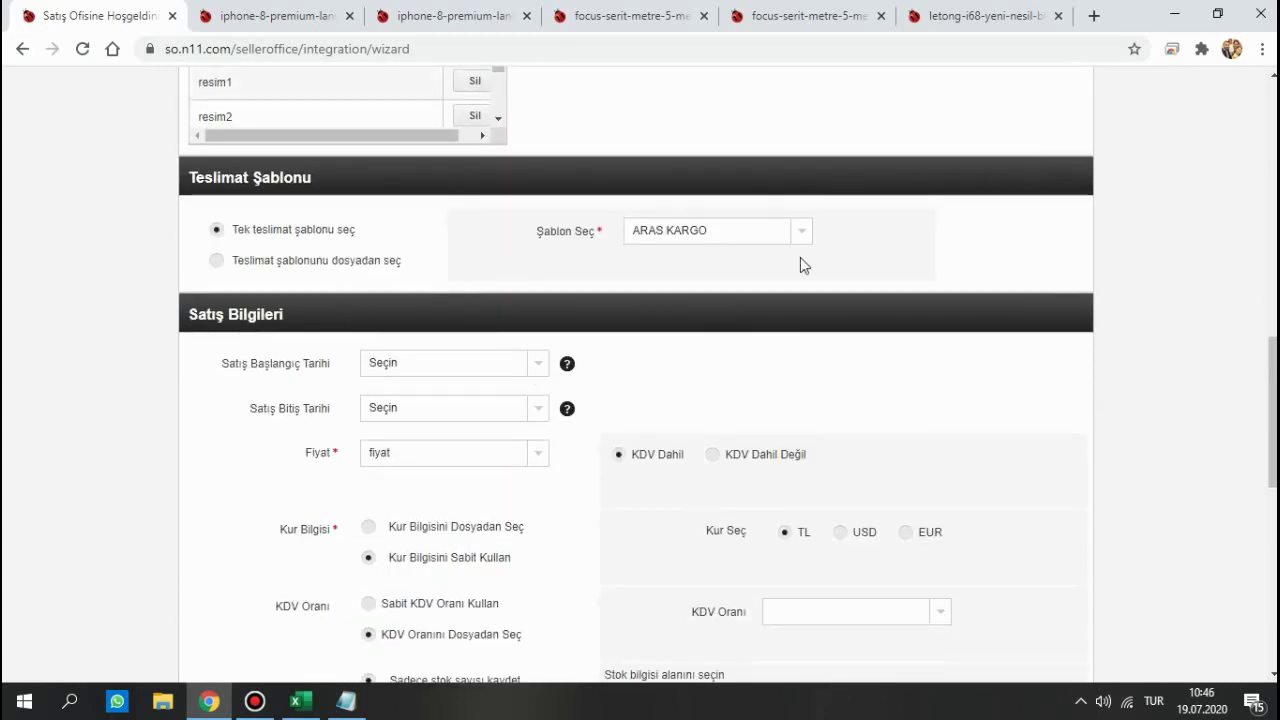
scroll(752, 256, "down", 3)
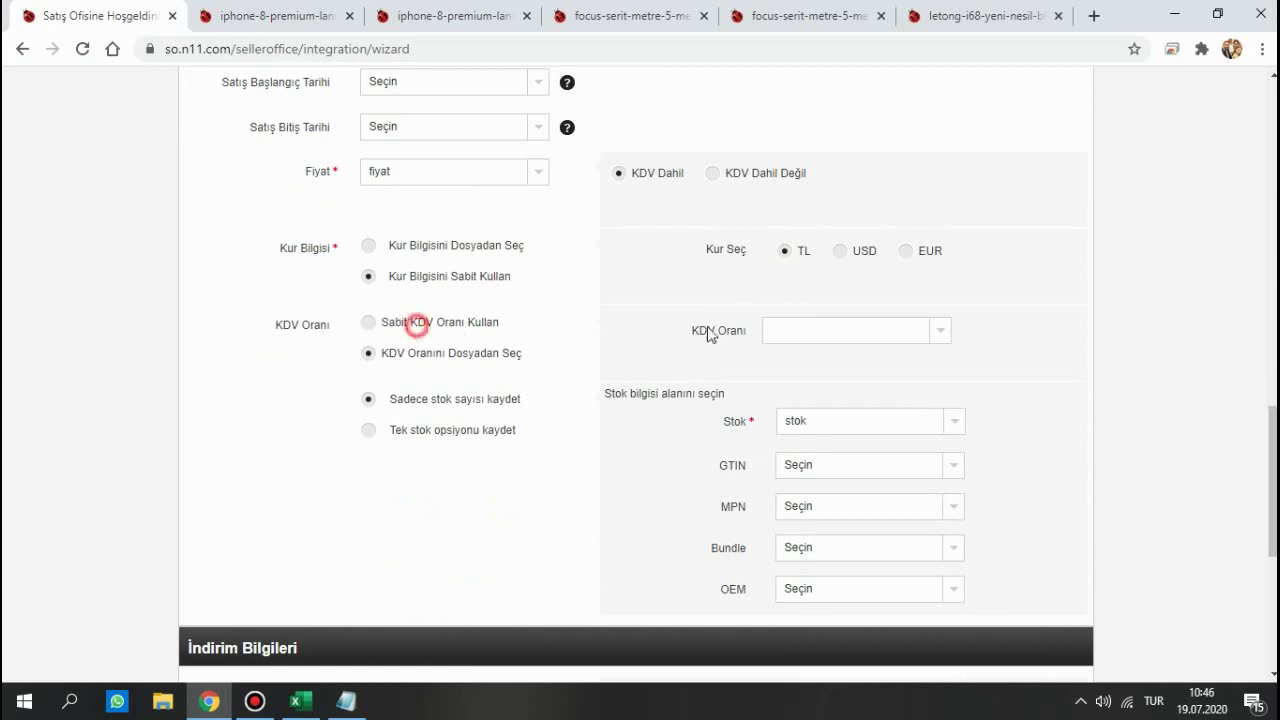
- Apply a fixed 18 KDV rate to all products and continue to product features
left_click(862, 325)
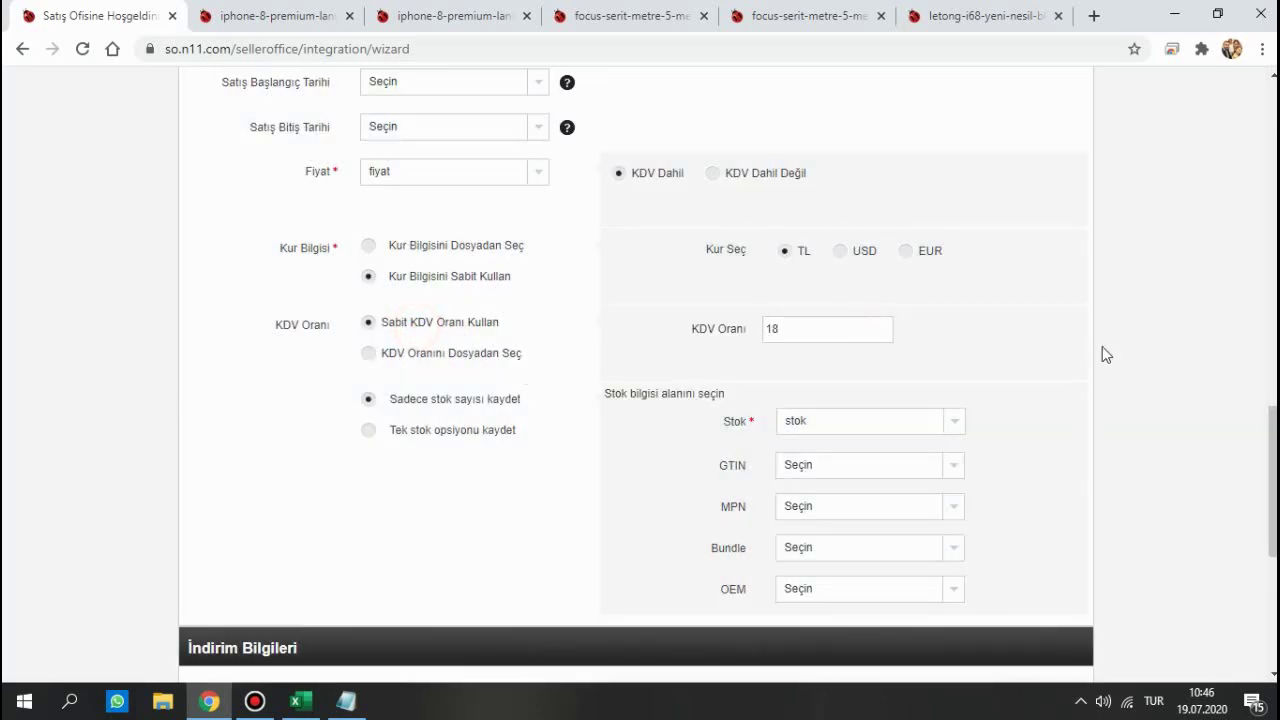
scroll(893, 220, "down", 2)
scroll(1096, 237, "down", 3)
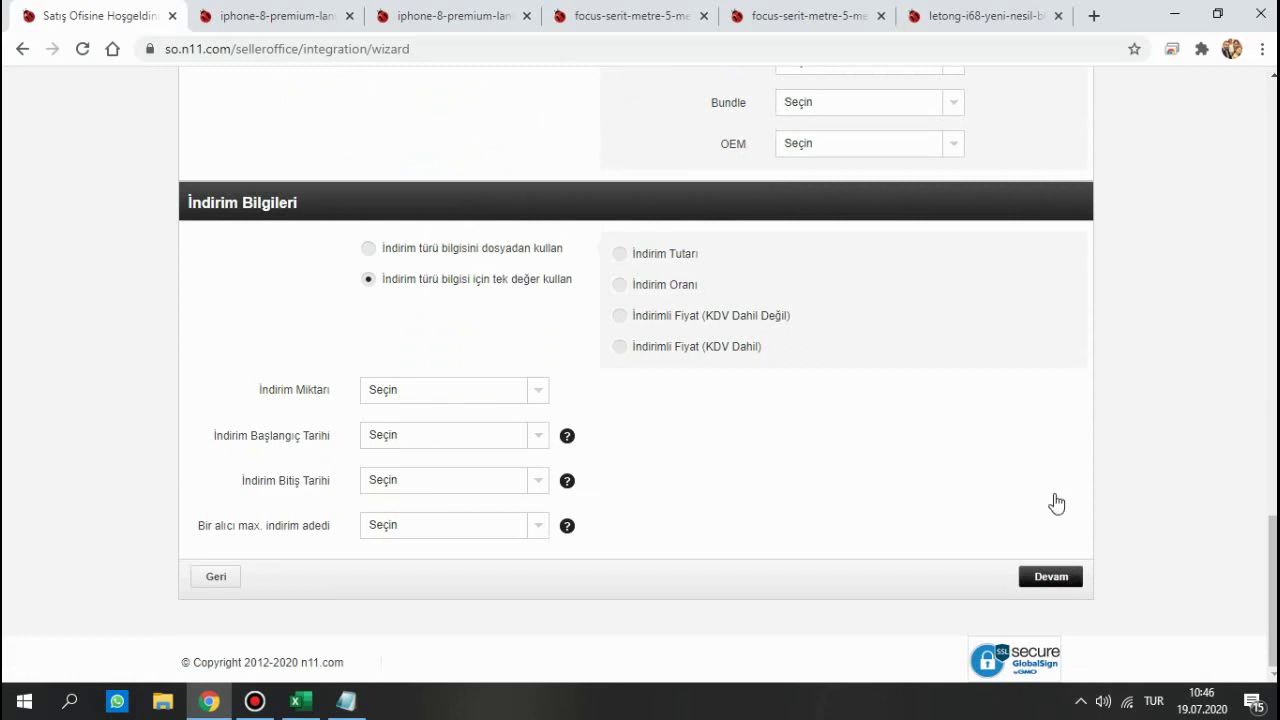
scroll(1057, 503, "up", 3)
scroll(1074, 590, "down", 3)
left_click(1074, 578)
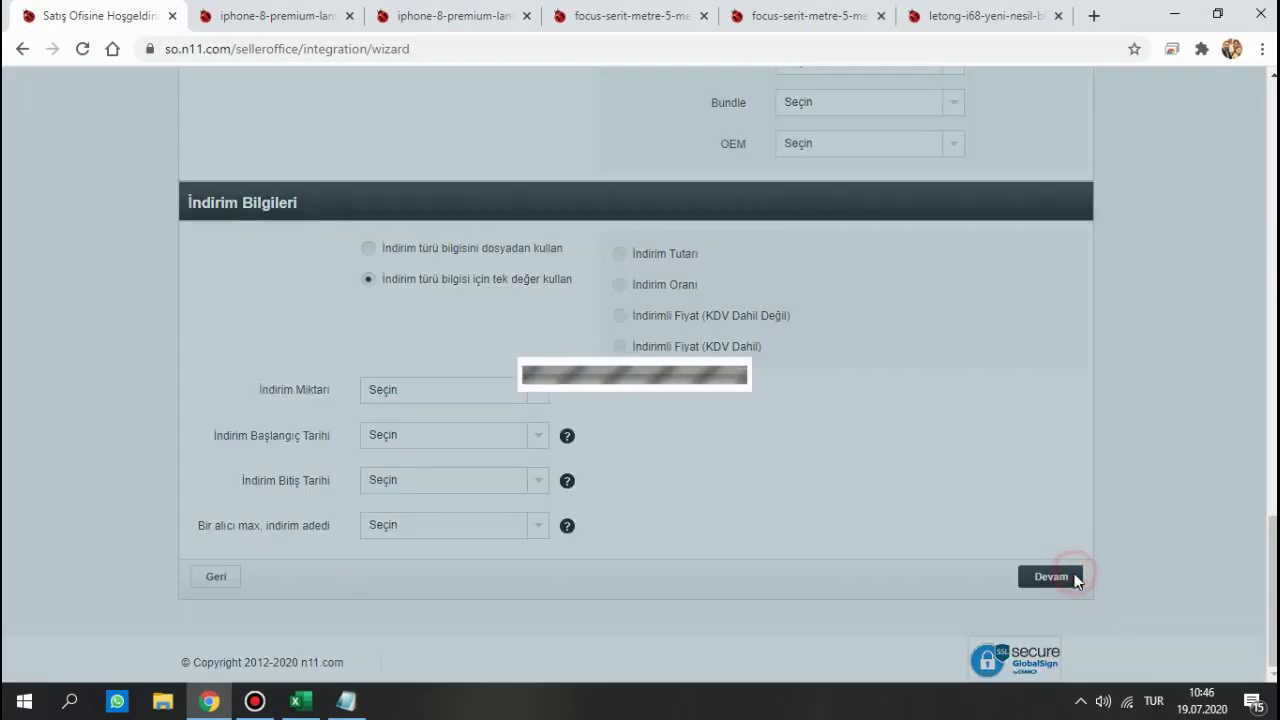
- Continue through update options and save the product definitions to the system
left_click(1084, 423)
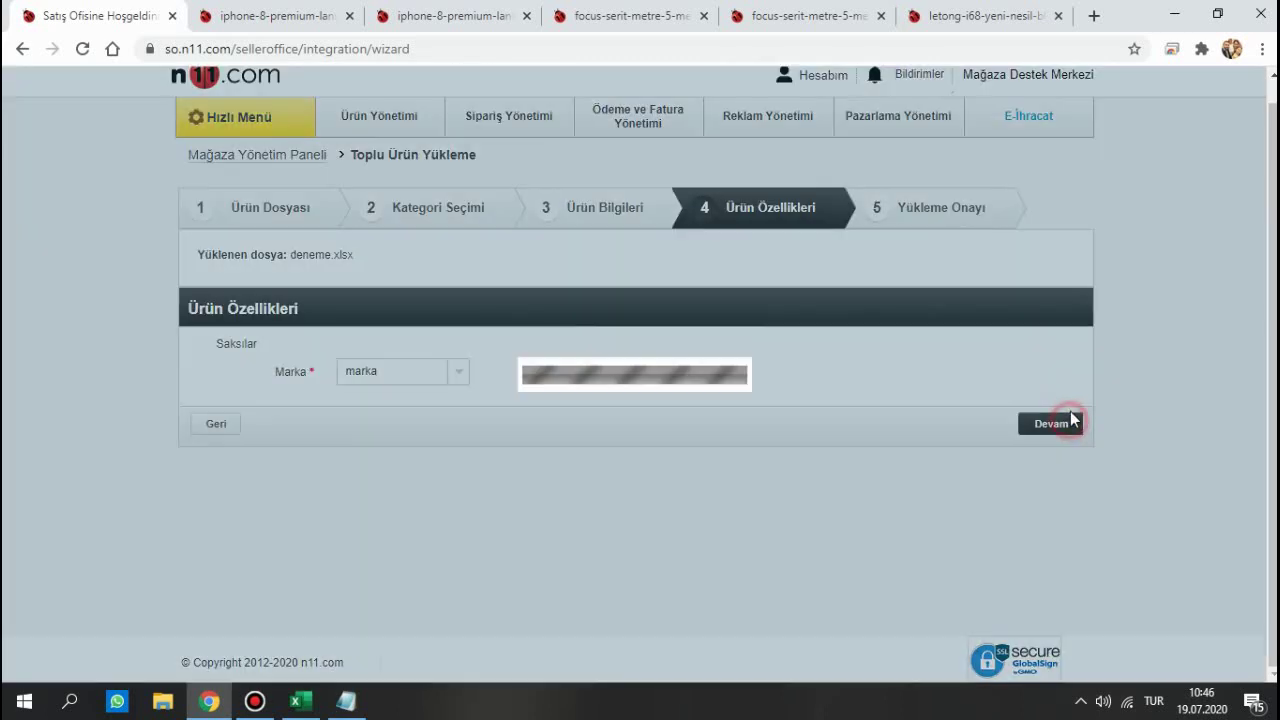
left_click(1045, 577)
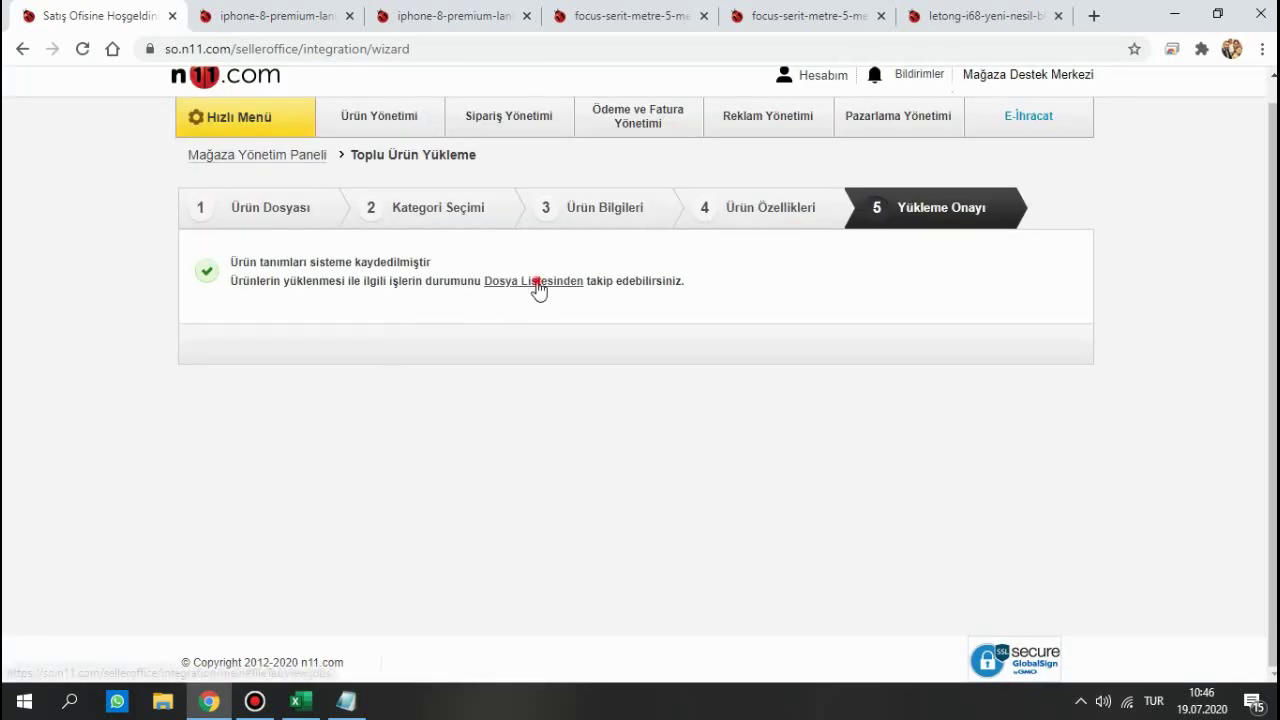
left_click(535, 283)
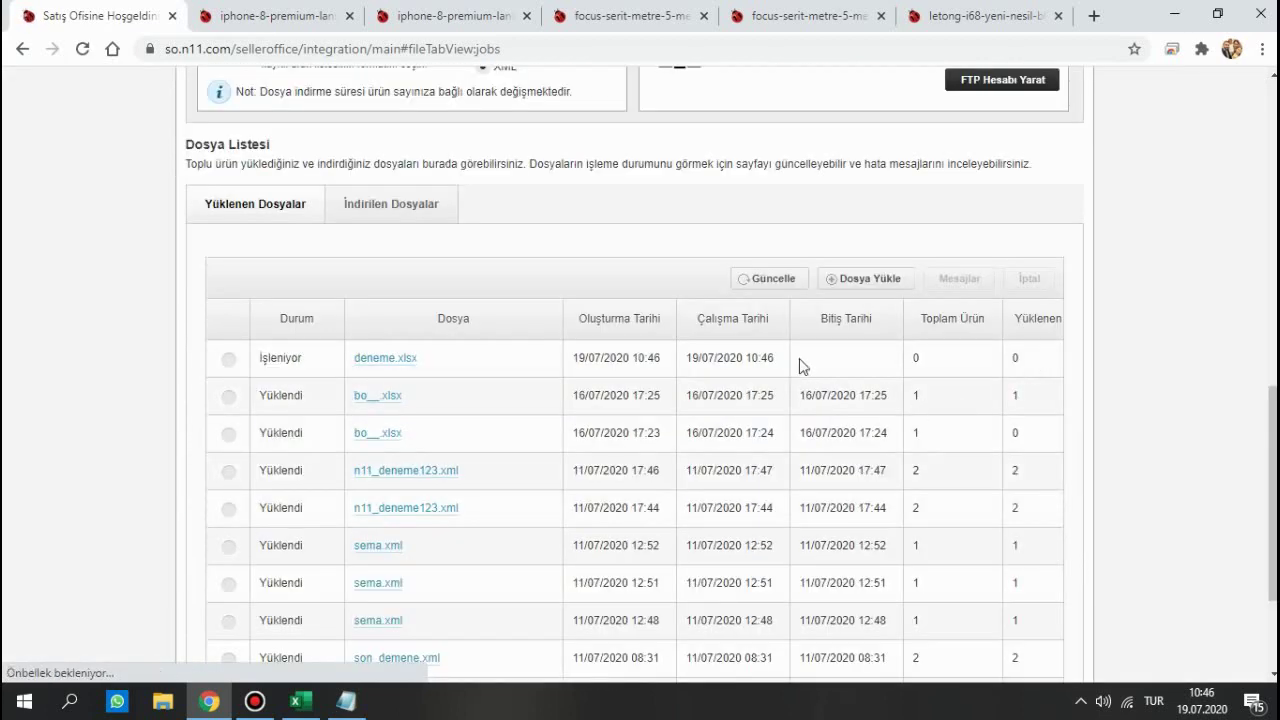
- Refresh the file list until deneme.xlsx shows Yüklendi with 3 of 3 products
left_click(777, 282)
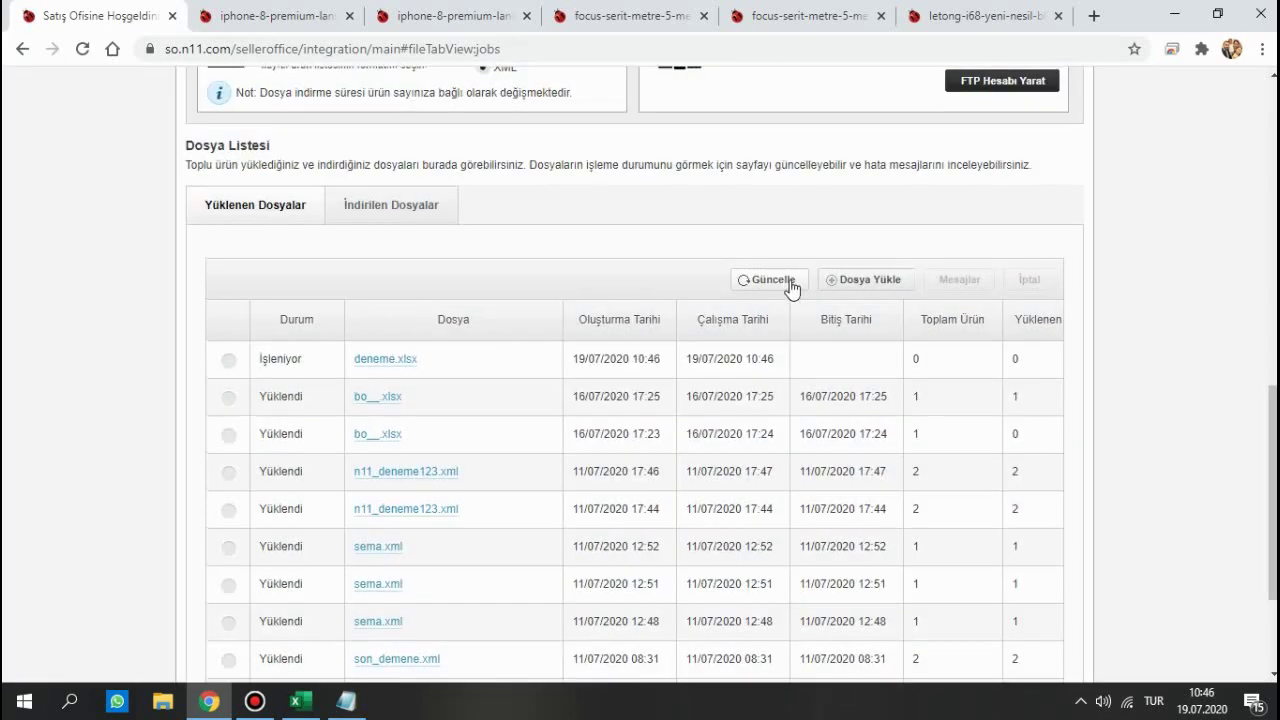
scroll(797, 300, "up", 1)
left_click(790, 376)
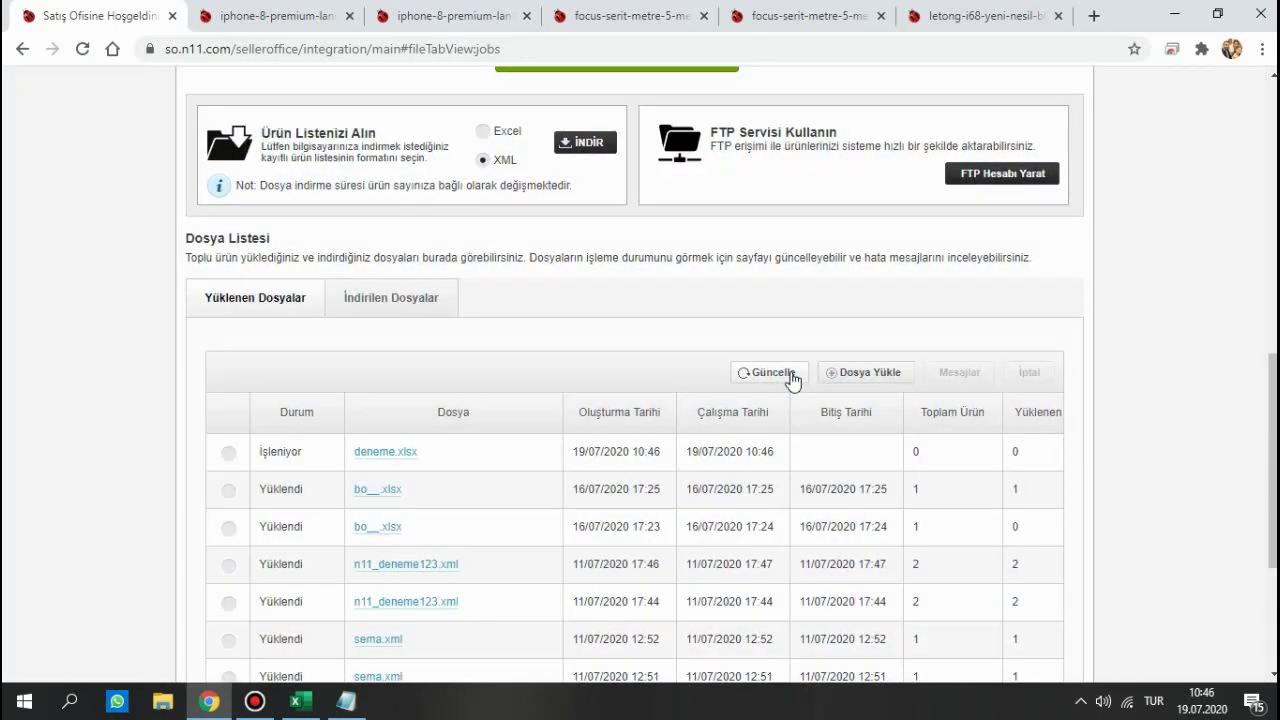
left_click(790, 376)
scroll(771, 394, "down", 3)
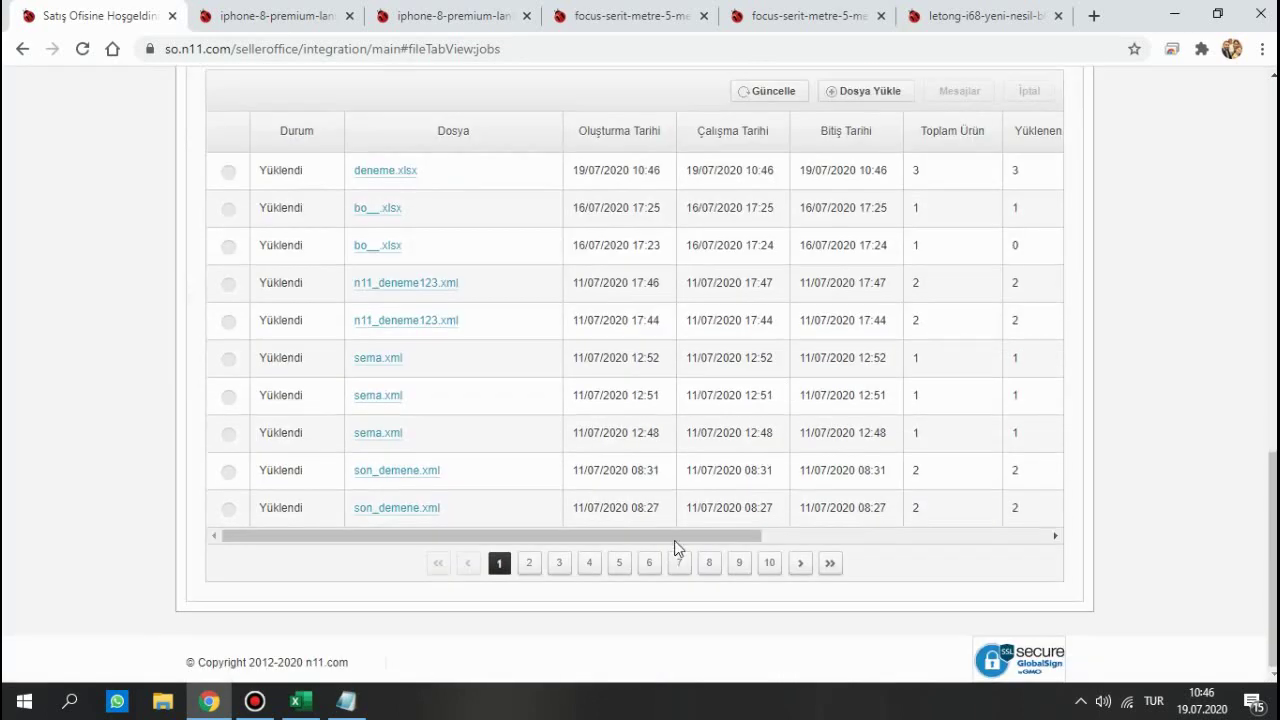
mouse_move(674, 540)
left_mouse_down()
mouse_move(857, 540)
mouse_move(551, 543)
left_mouse_up()
scroll(514, 434, "up", 2)
scroll(420, 318, "up", 5)
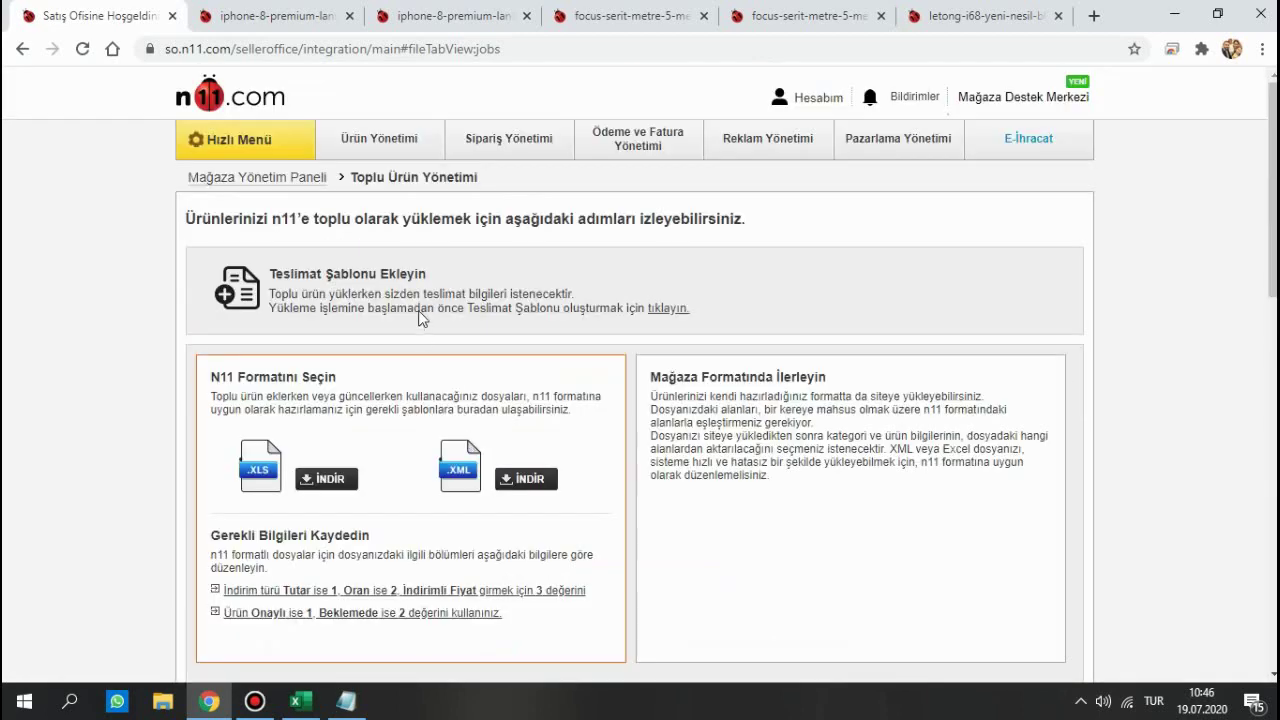
- Open the Ürünlerim product list and close the extra browser tabs
mouse_move(378, 150)
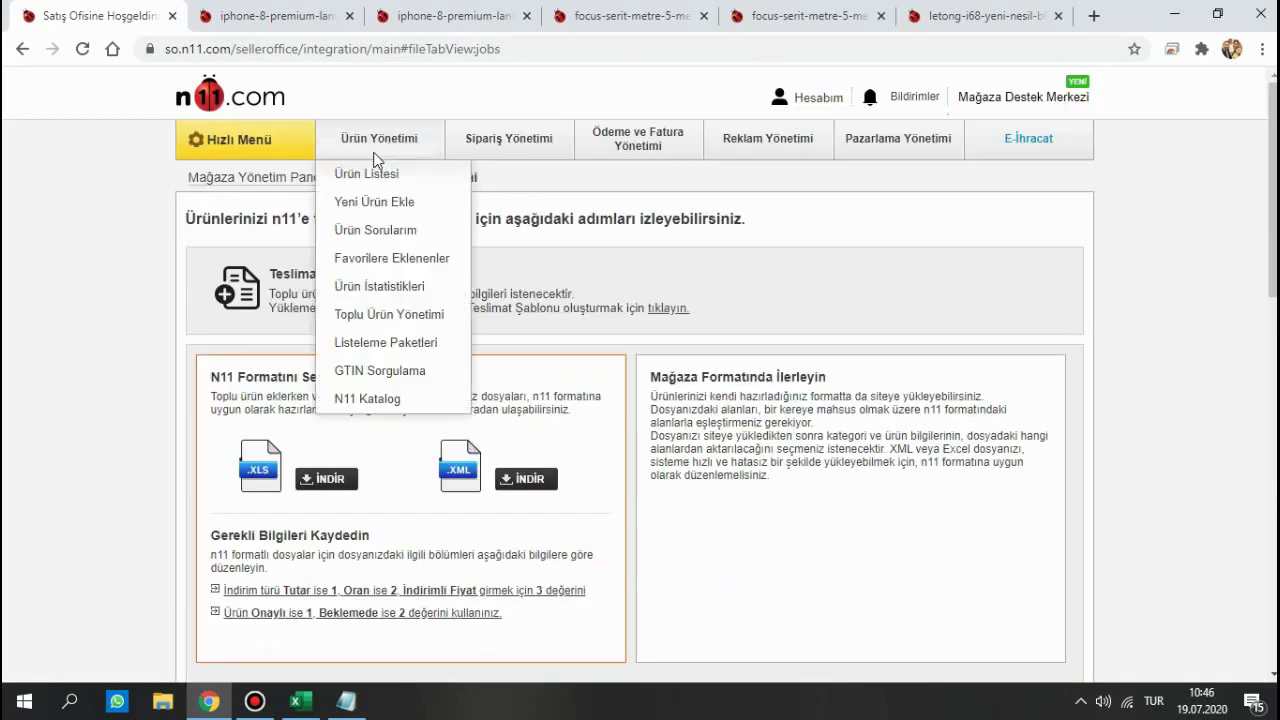
left_click(455, 177)
left_click(349, 17)
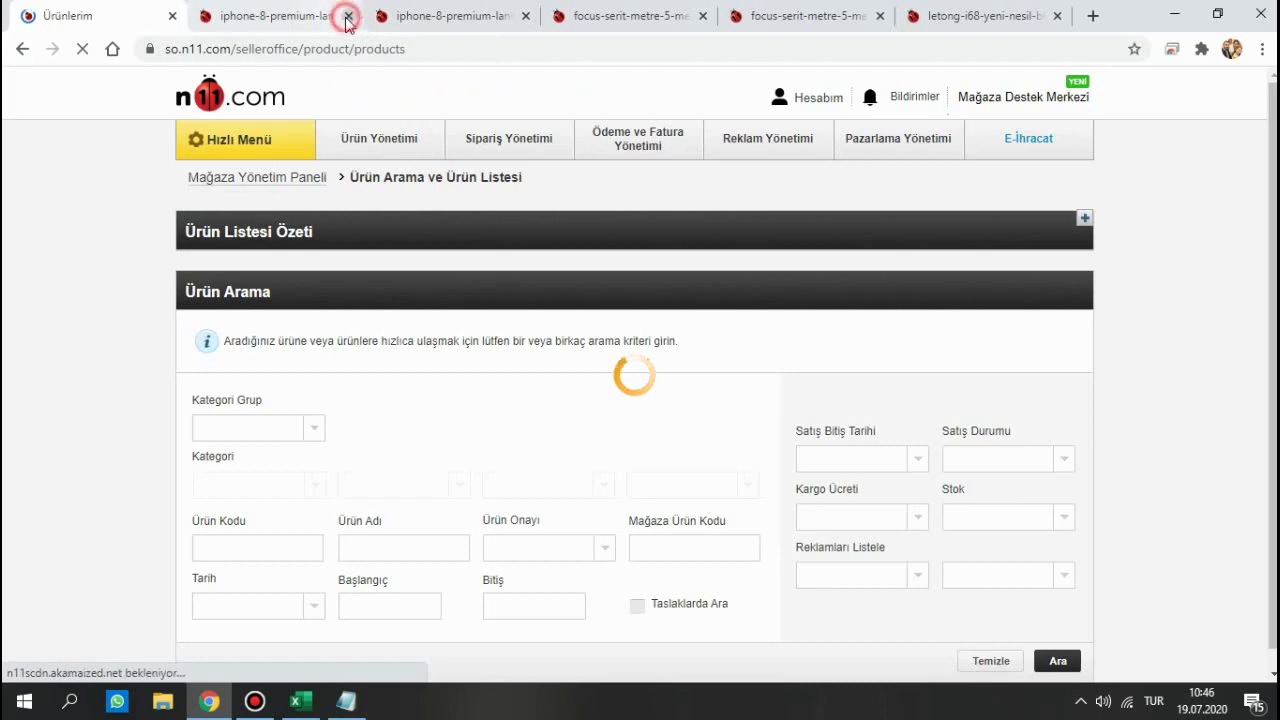
left_click(349, 17)
left_click(349, 17)
left_click(349, 17)
left_click(349, 17)
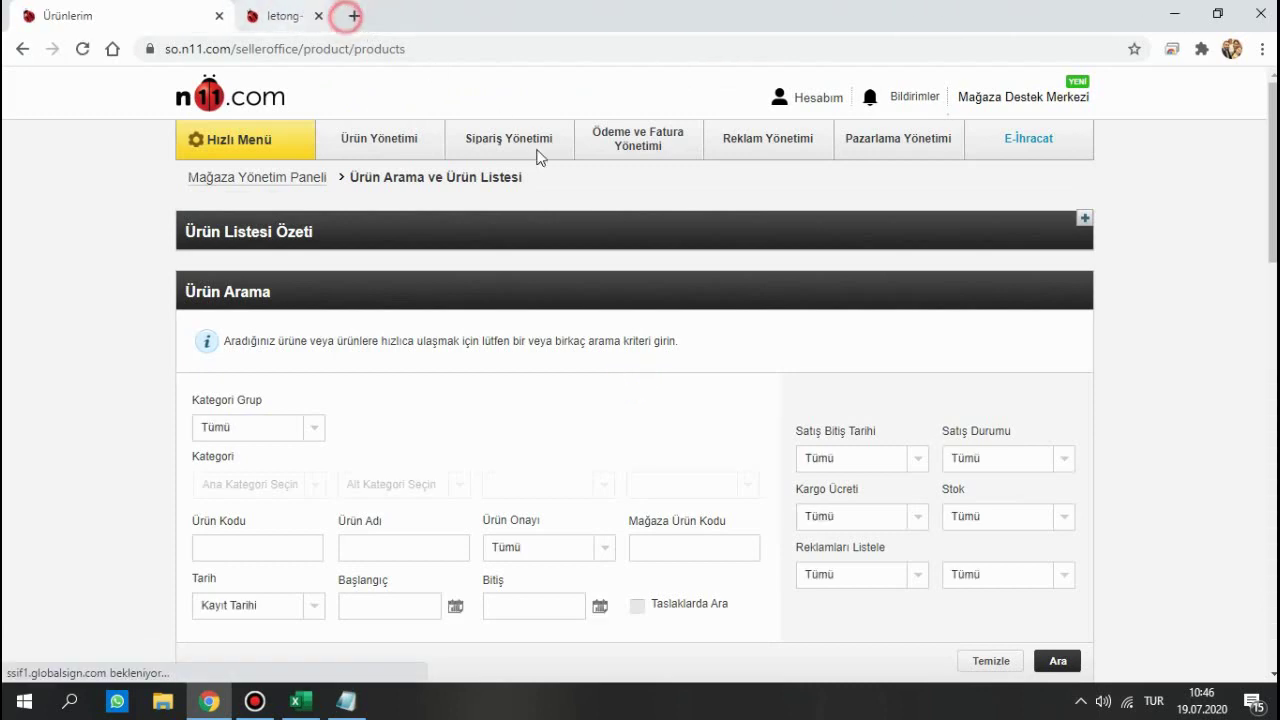
scroll(706, 269, "down", 4)
scroll(678, 294, "down", 4)
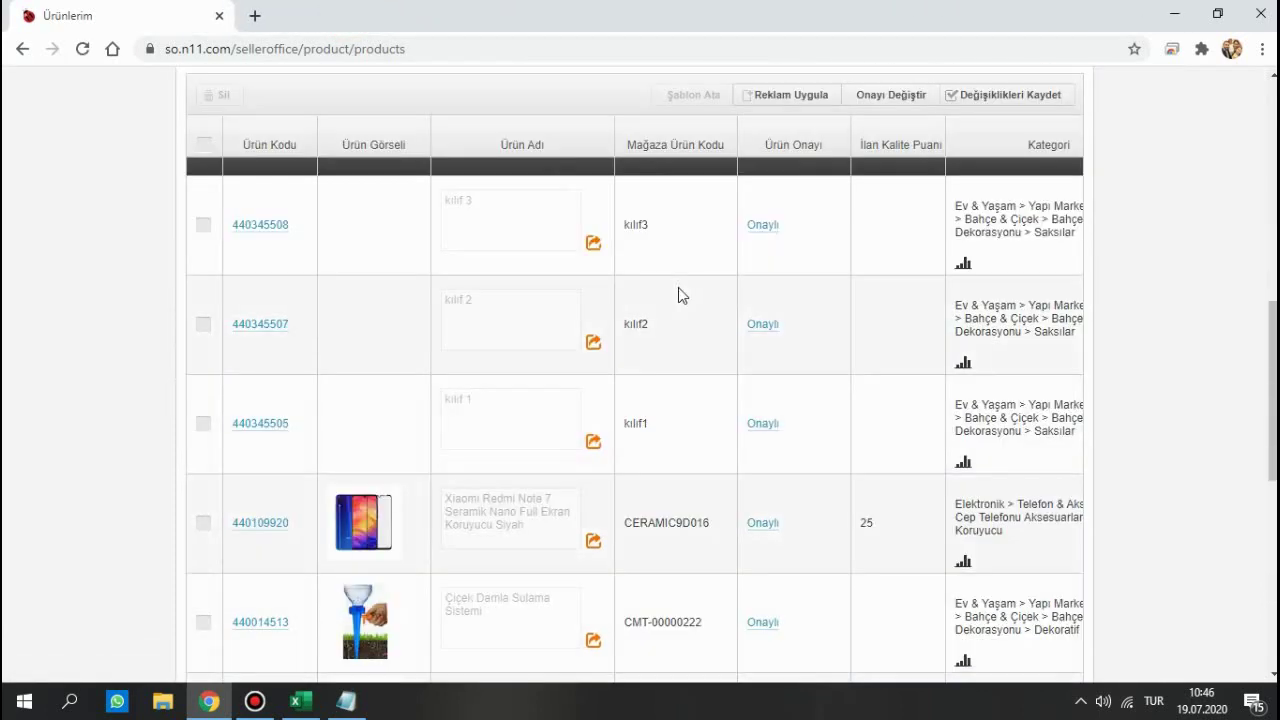
- Open kılıf 1's live product page, review its description, and return to the list
left_click(592, 443)
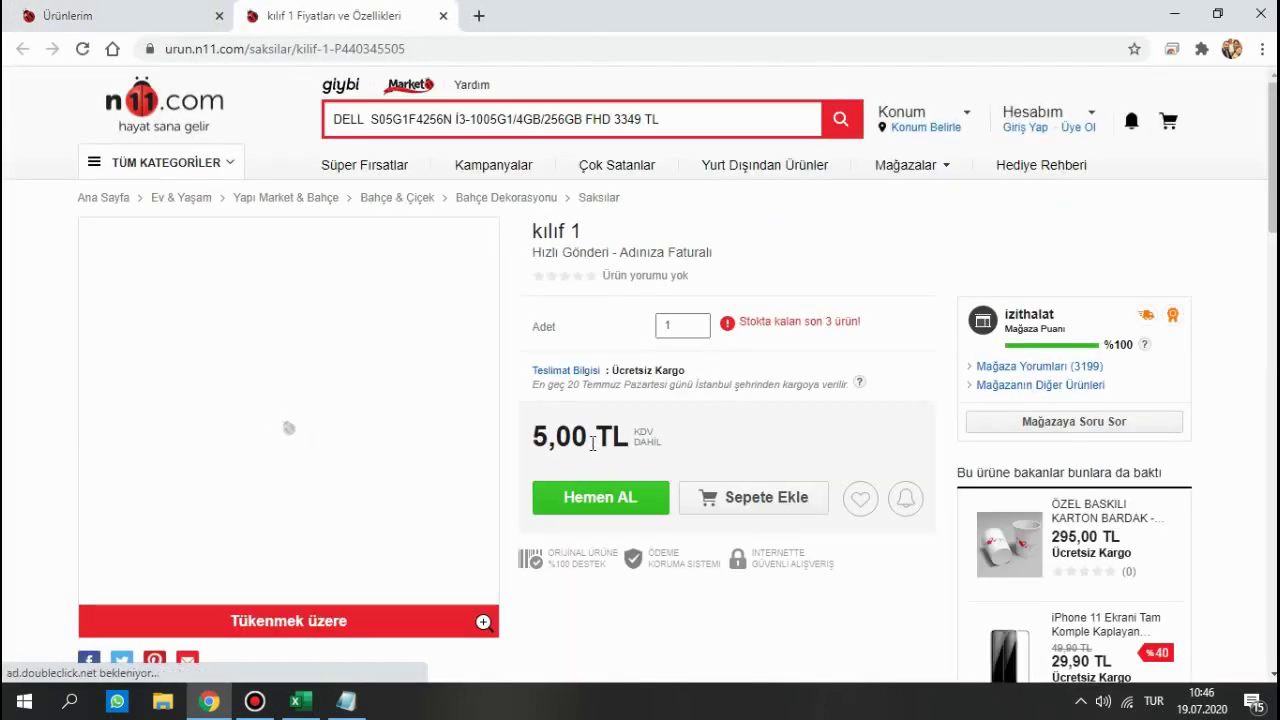
scroll(592, 443, "down", 3)
scroll(592, 443, "down", 4)
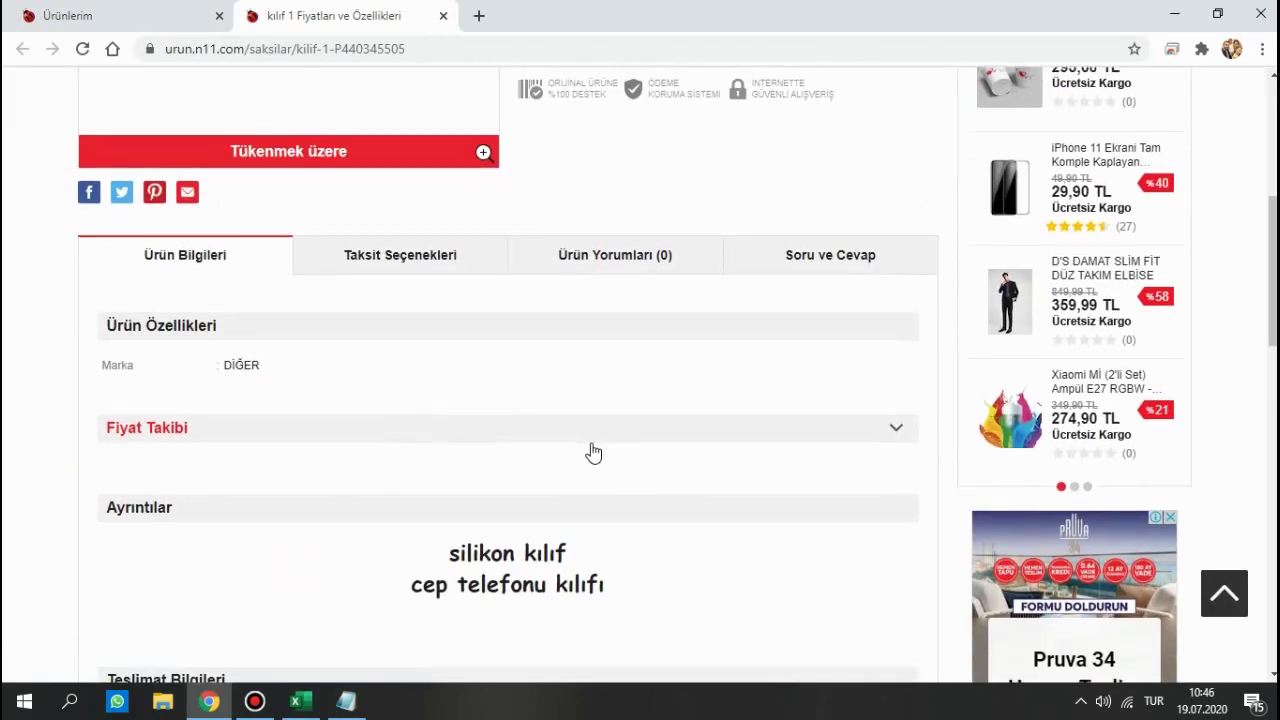
scroll(592, 443, "down", 4)
scroll(591, 443, "up", 3)
scroll(591, 443, "up", 8)
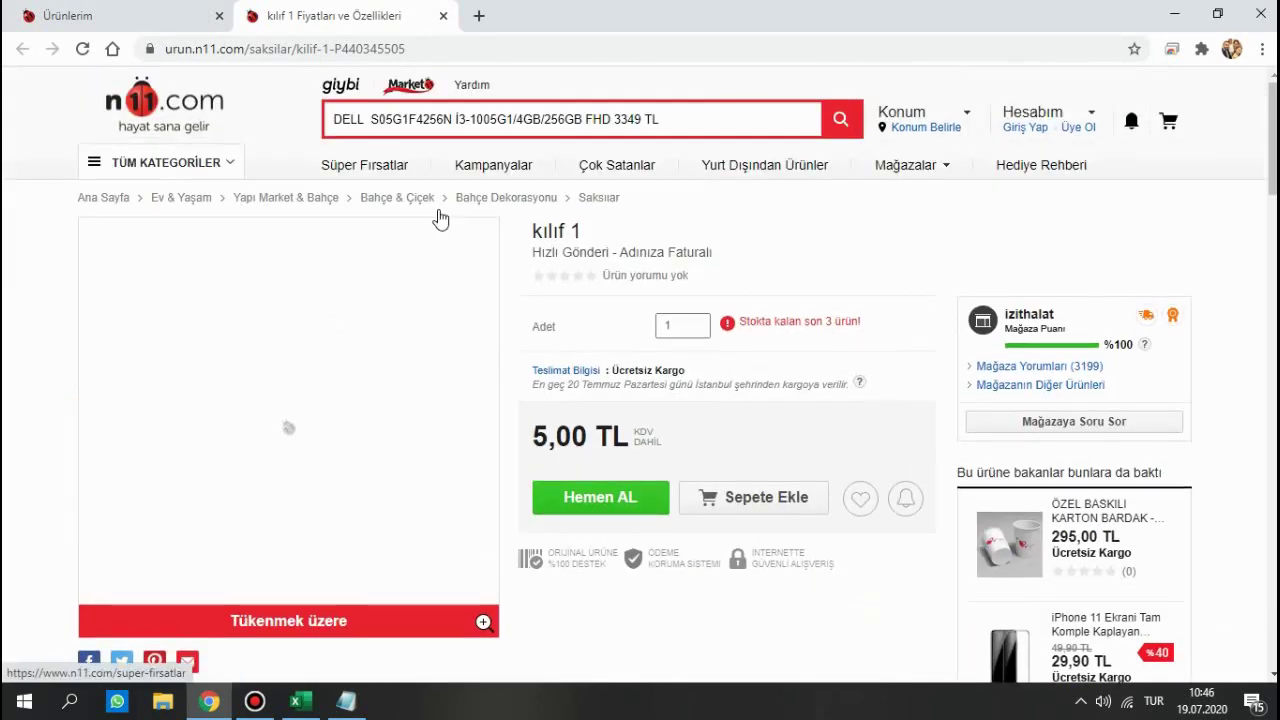
scroll(450, 300, "down", 1)
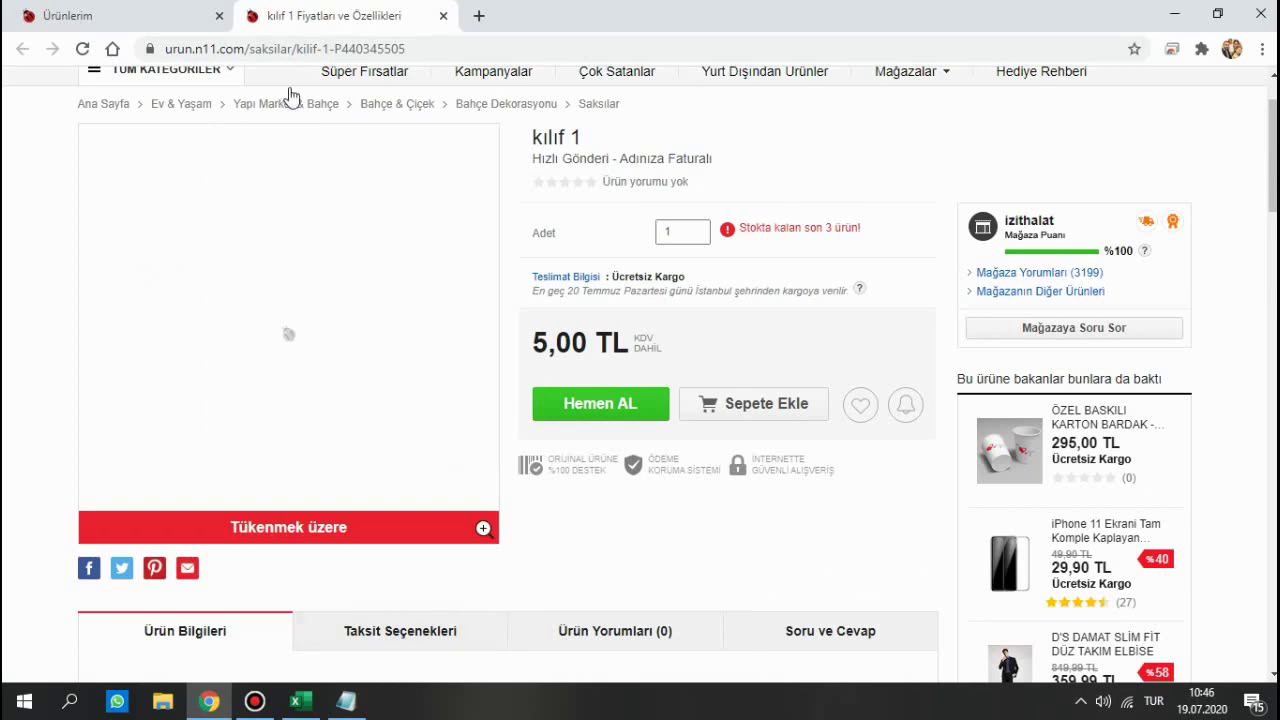
key("ctrl+Tab")
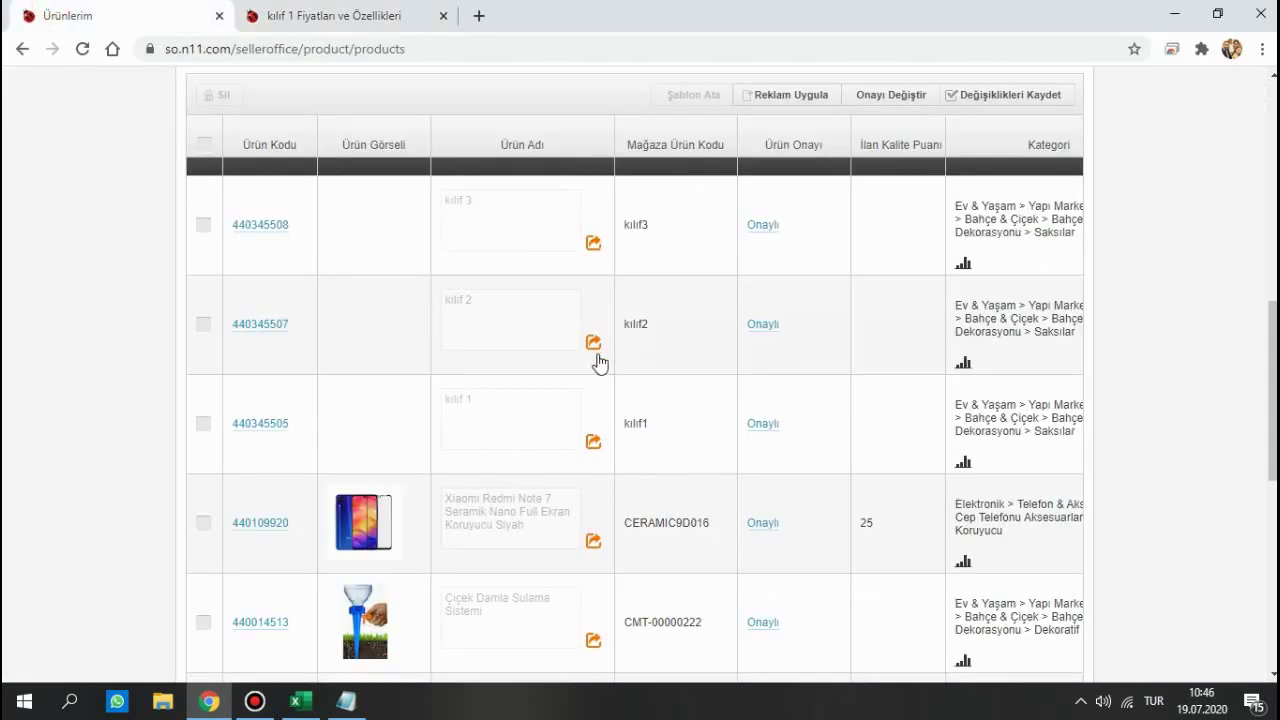
- Open the kılıf 2 and kılıf 3 live product pages in new tabs
left_click(593, 345)
key("ctrl+shift+Tab")
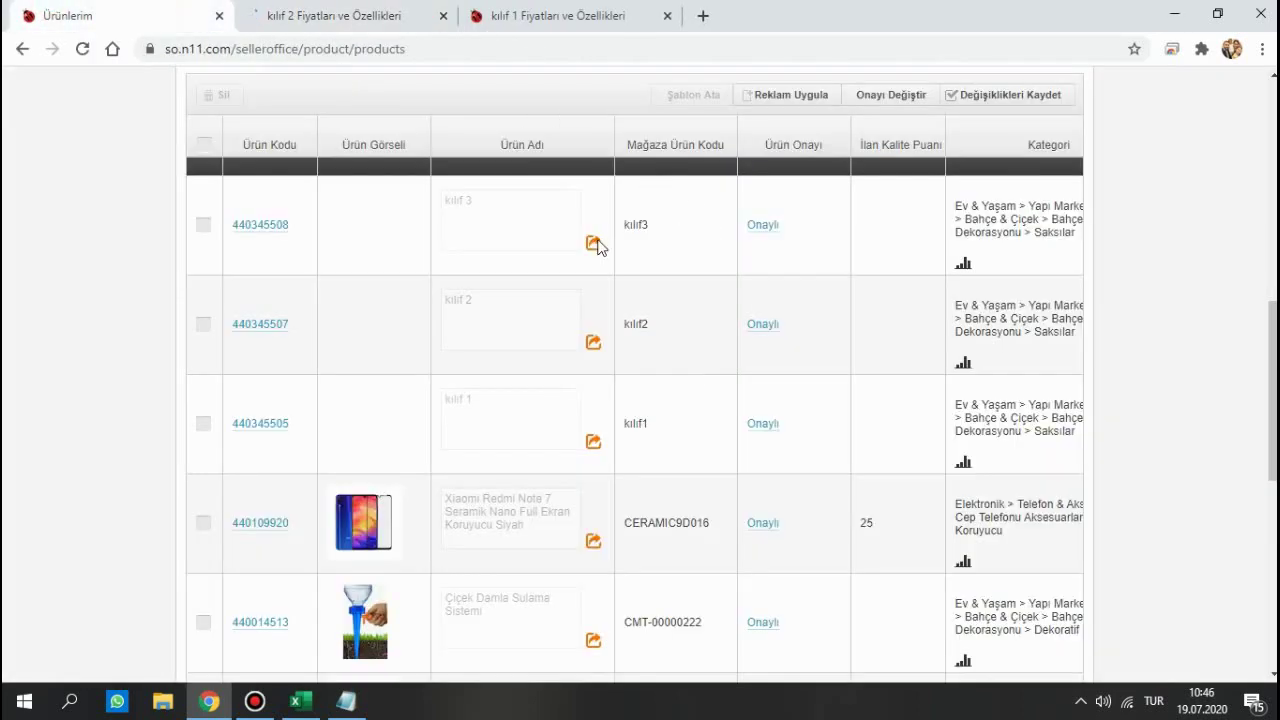
left_click(592, 243)
key("ctrl+shift+Tab")
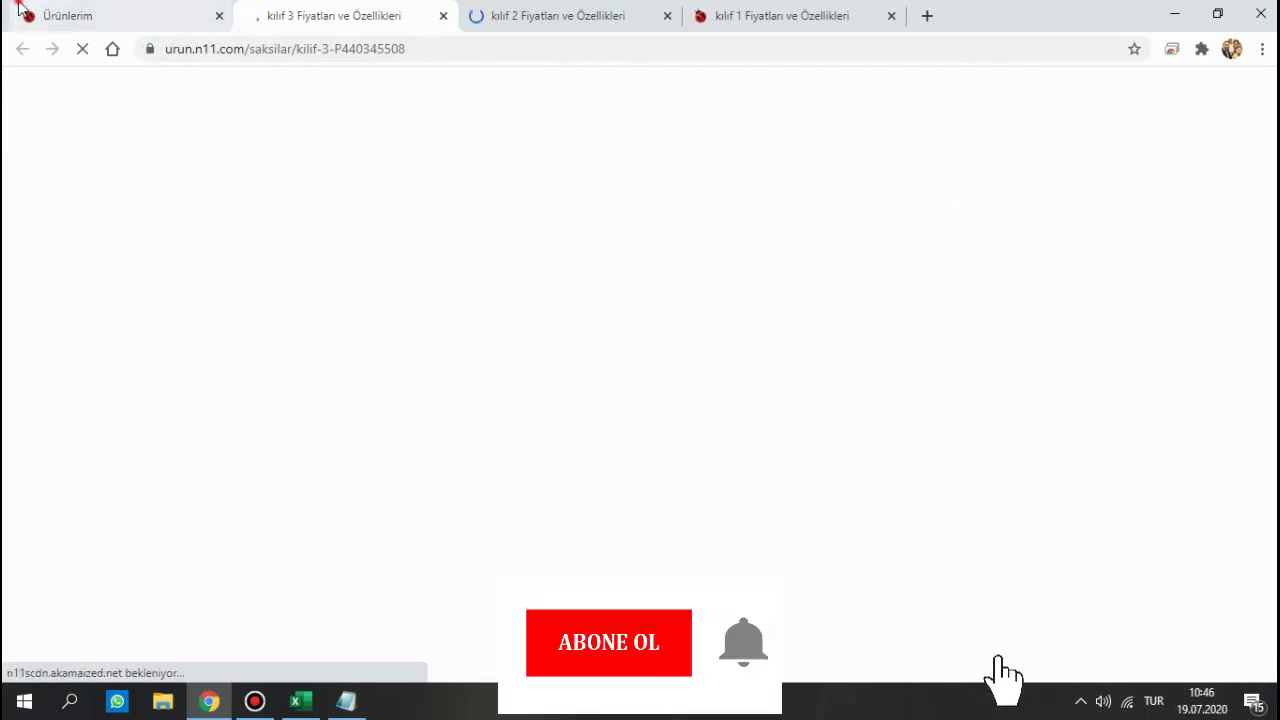
left_click_drag(676, 438, 478, 410)
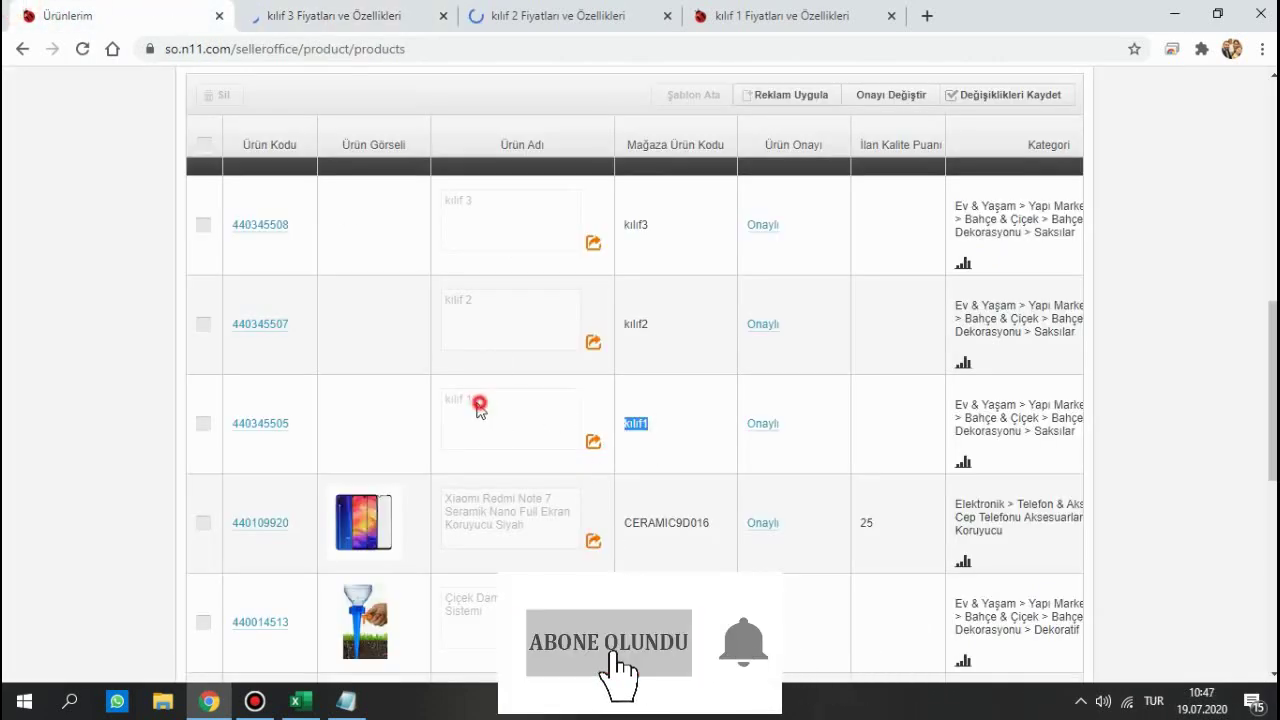
double_click(477, 403)
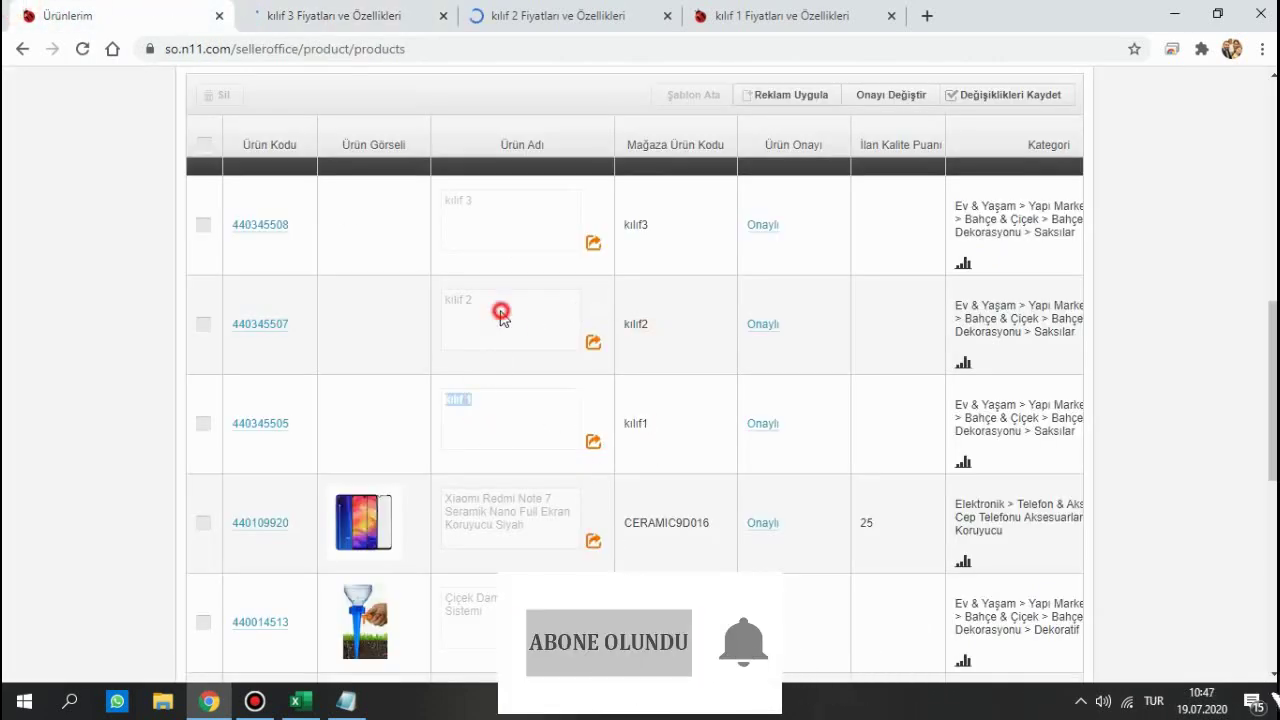
- Look over kılıf 3's product page, then glance at the kılıf 2 and kılıf 1 tabs
left_click(305, 15)
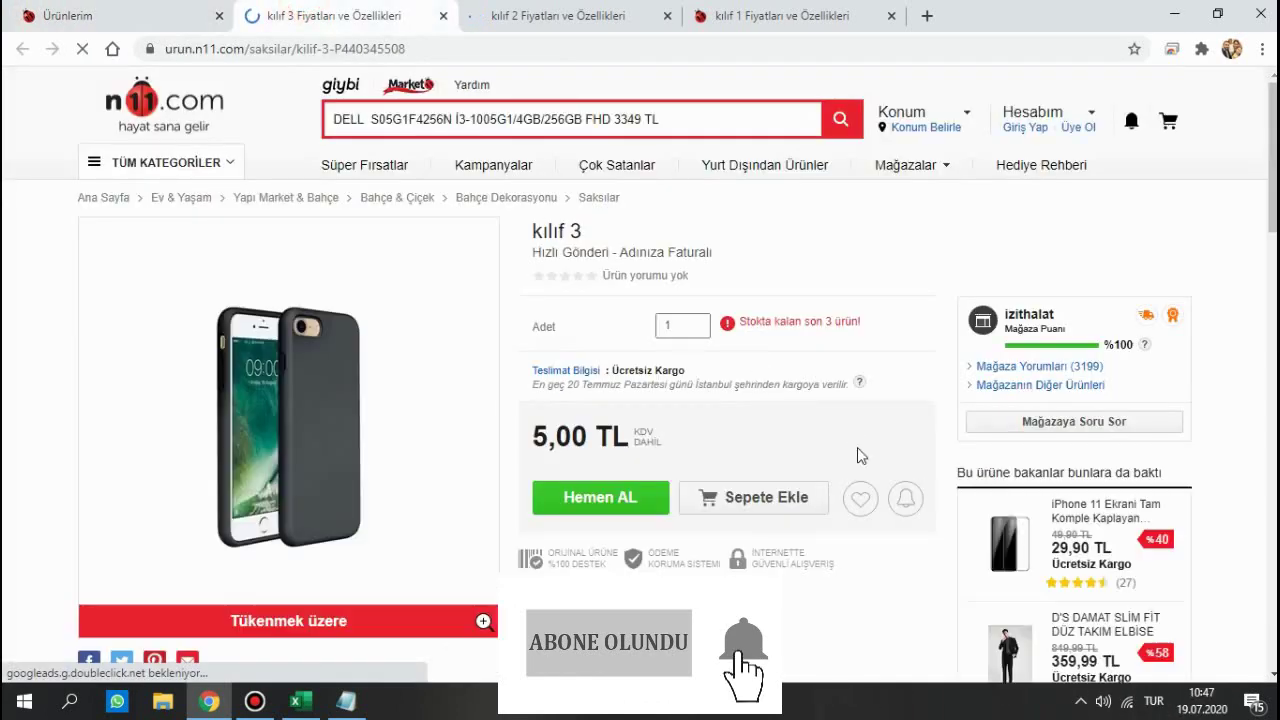
scroll(670, 266, "down", 2)
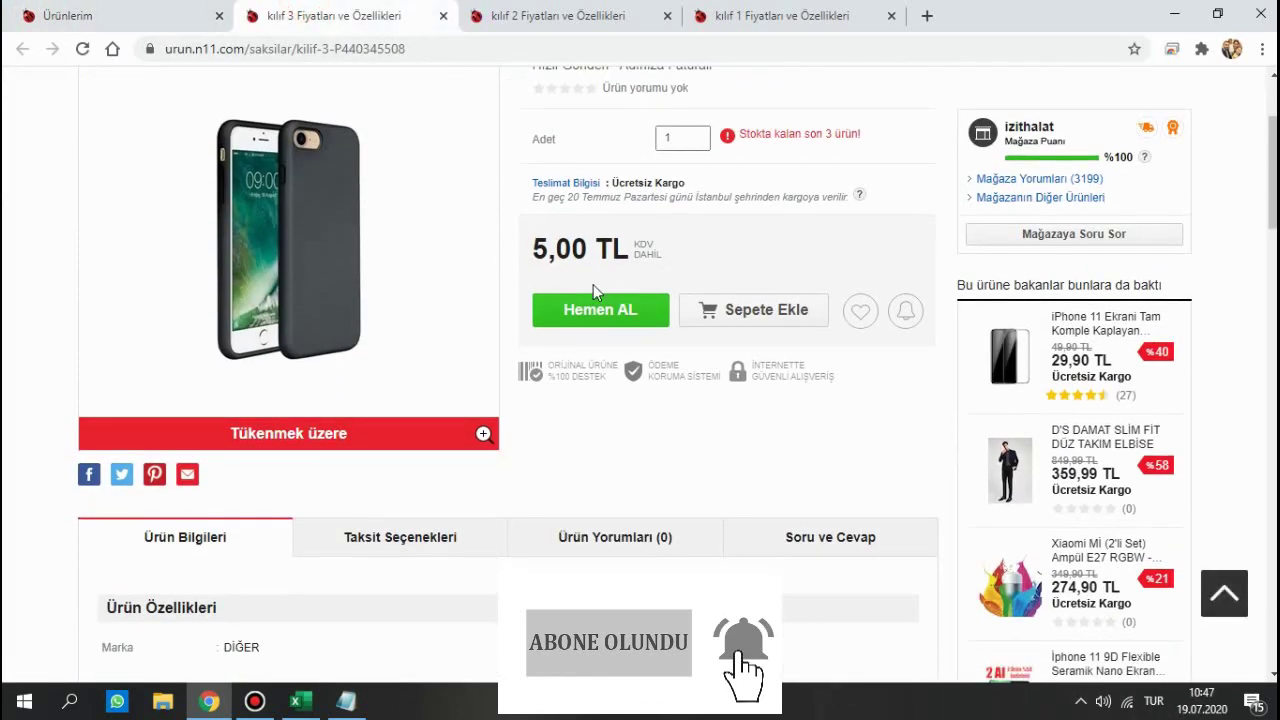
scroll(670, 266, "up", 2)
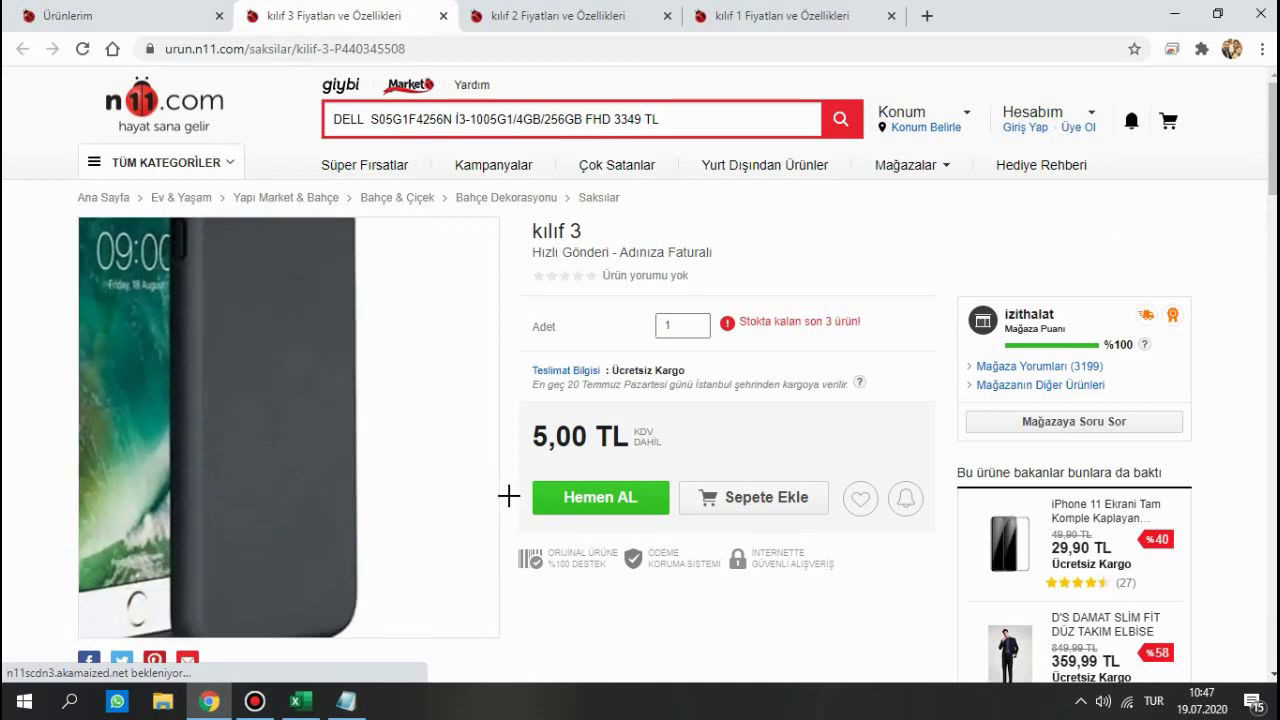
scroll(790, 462, "down", 1)
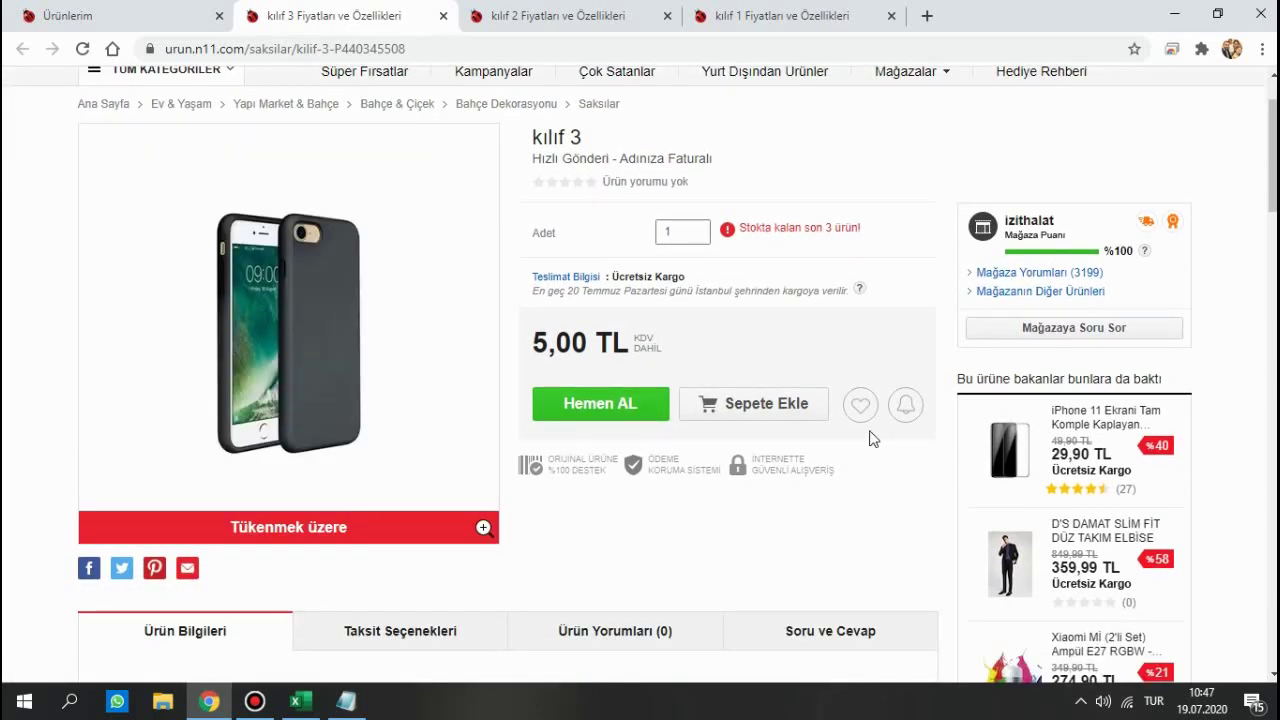
scroll(870, 437, "down", 1)
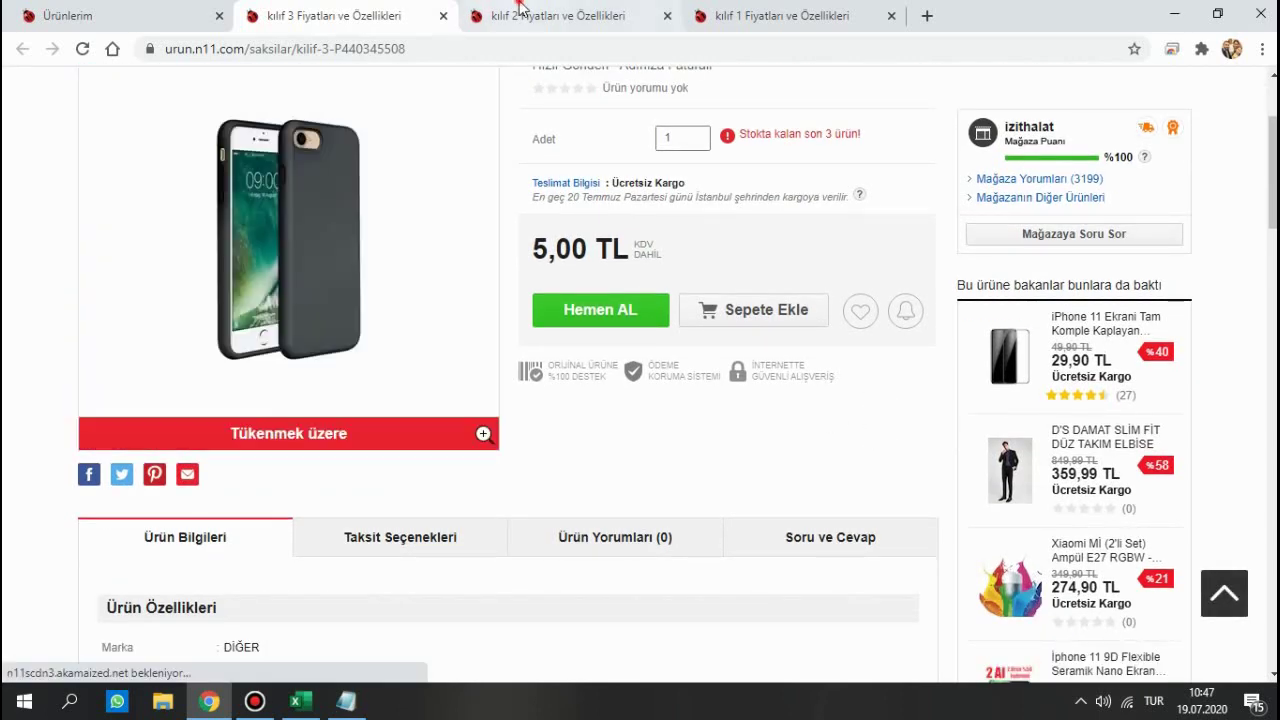
left_click(556, 16)
key("ctrl+Tab")
- Scroll kılıf 3's page down to Ayrıntılar to see the pink phone case image
key("ctrl+shift+Tab")
key("ctrl+shift+Tab")
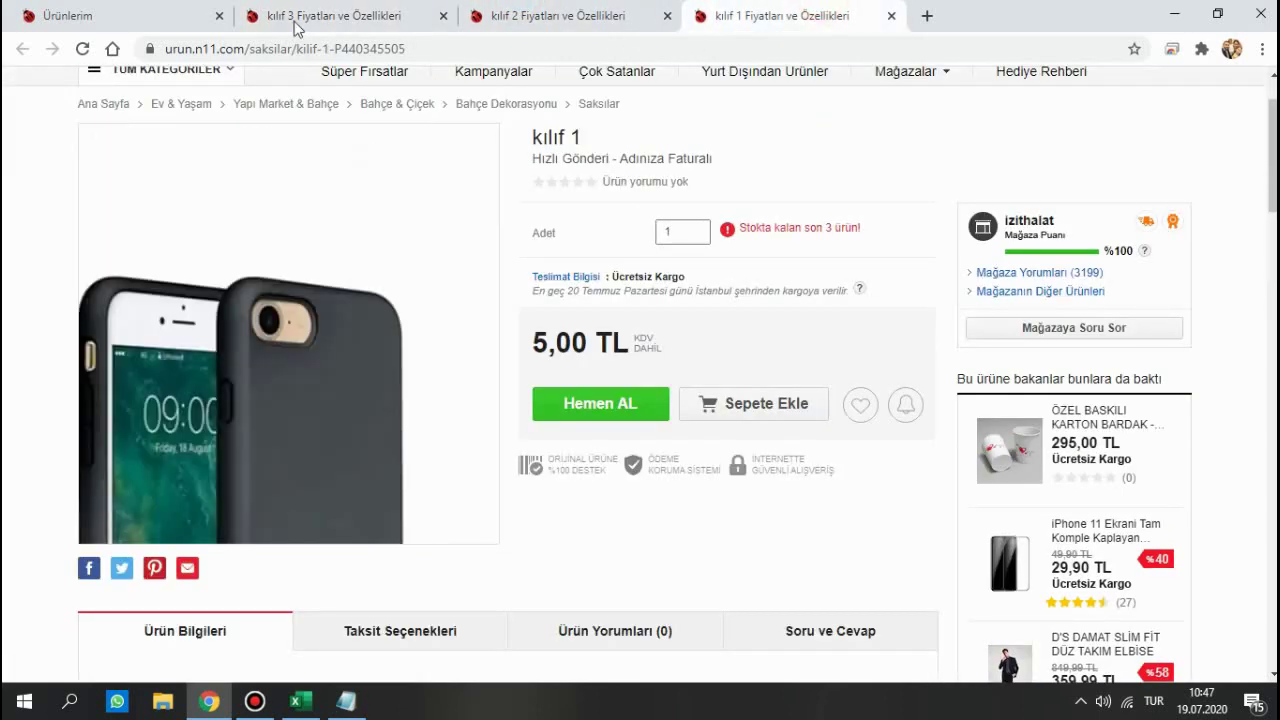
scroll(417, 329, "down", 1)
scroll(780, 357, "down", 3)
scroll(806, 360, "down", 1)
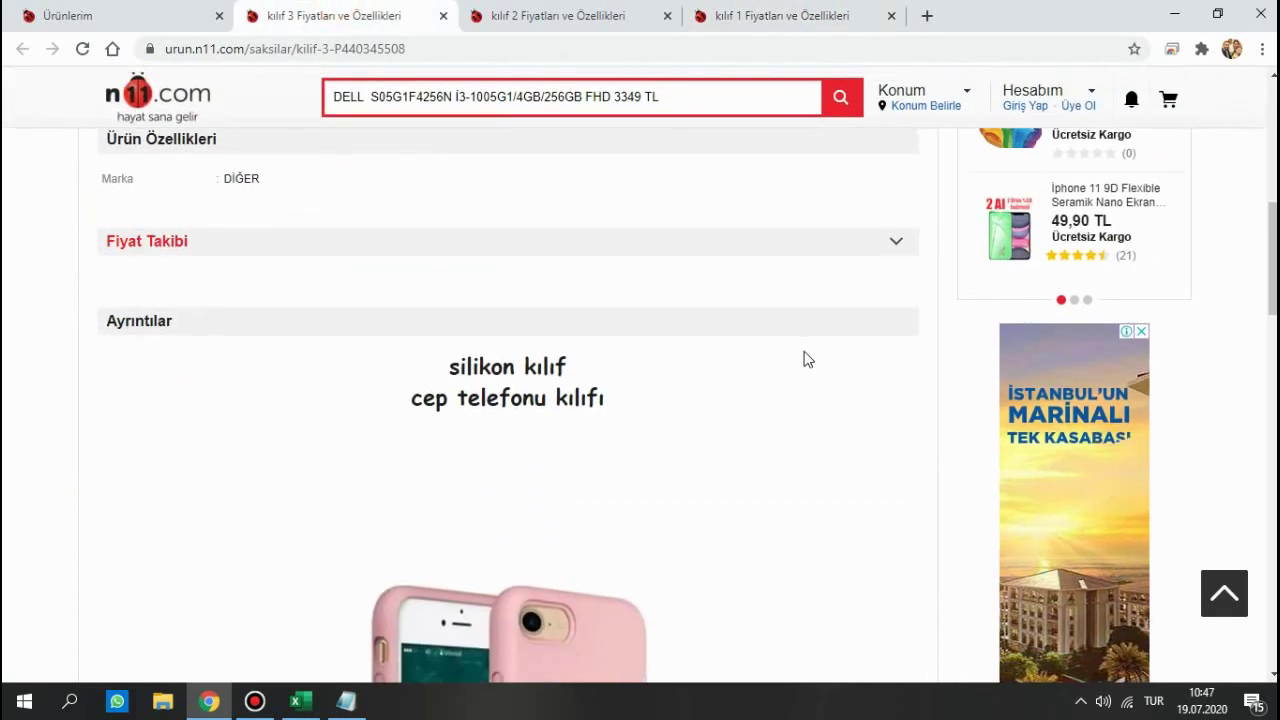
scroll(806, 360, "down", 2)
scroll(806, 360, "up", 4)
scroll(806, 360, "up", 4)
scroll(509, 220, "down", 1)
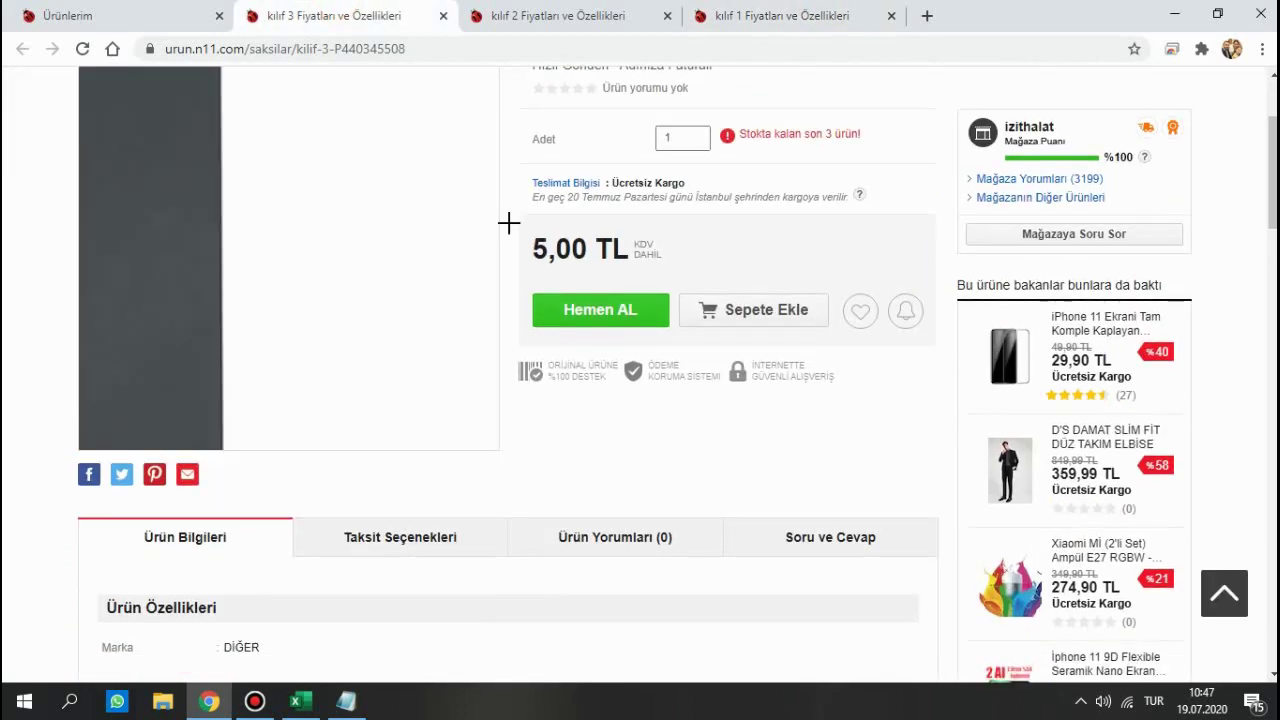
scroll(826, 406, "down", 4)
scroll(818, 428, "down", 2)
scroll(700, 425, "down", 1)
scroll(605, 420, "down", 1)
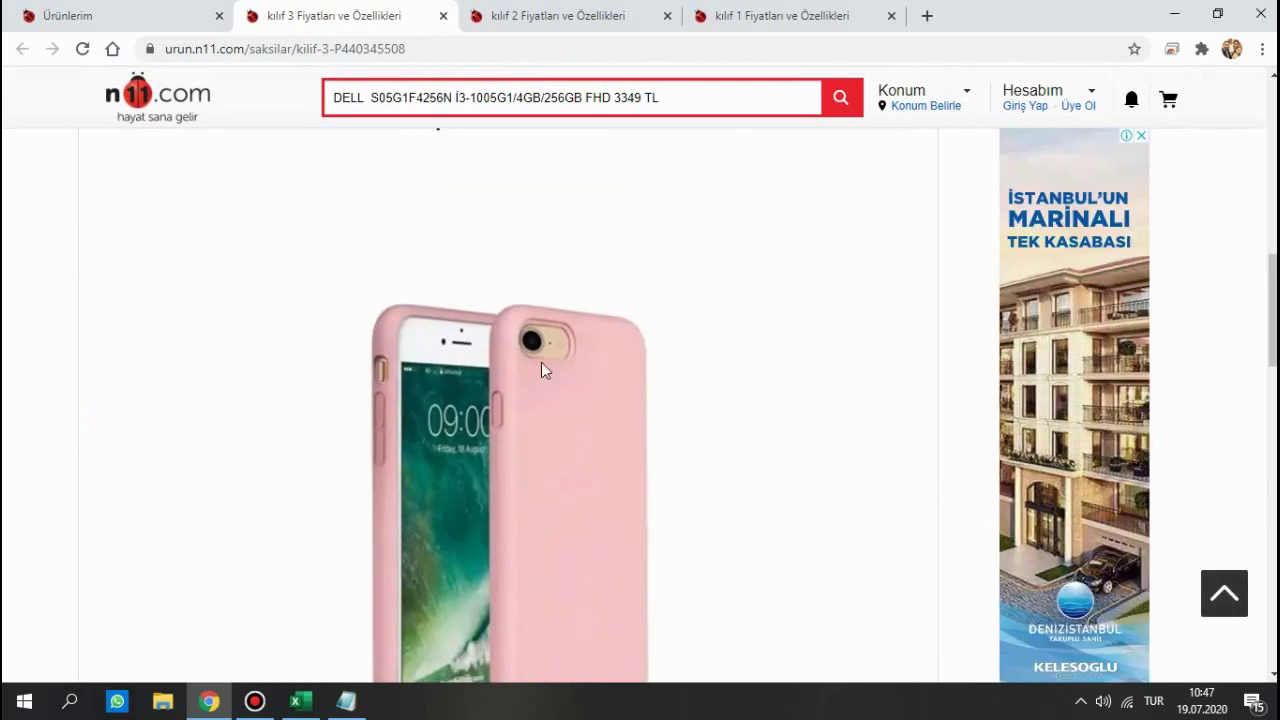
- Check the kılıf 2 product page's description in the Ayrıntılar section
left_click(560, 15)
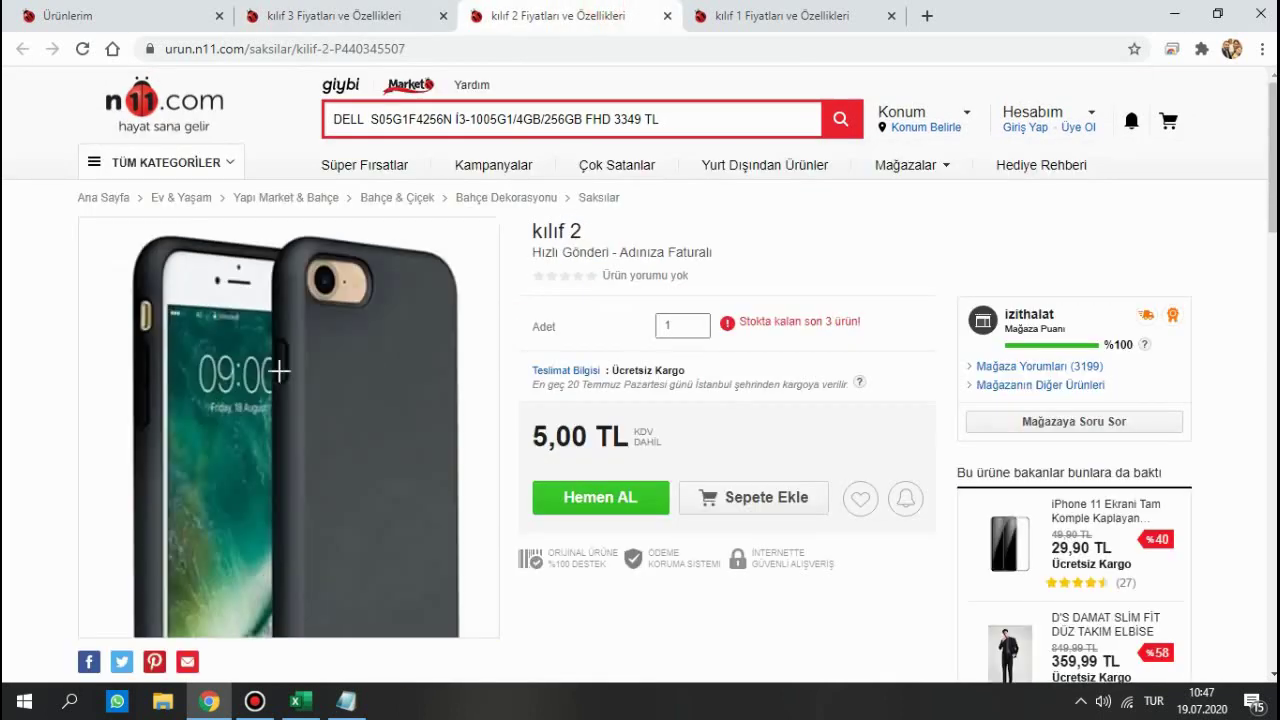
scroll(647, 411, "down", 5)
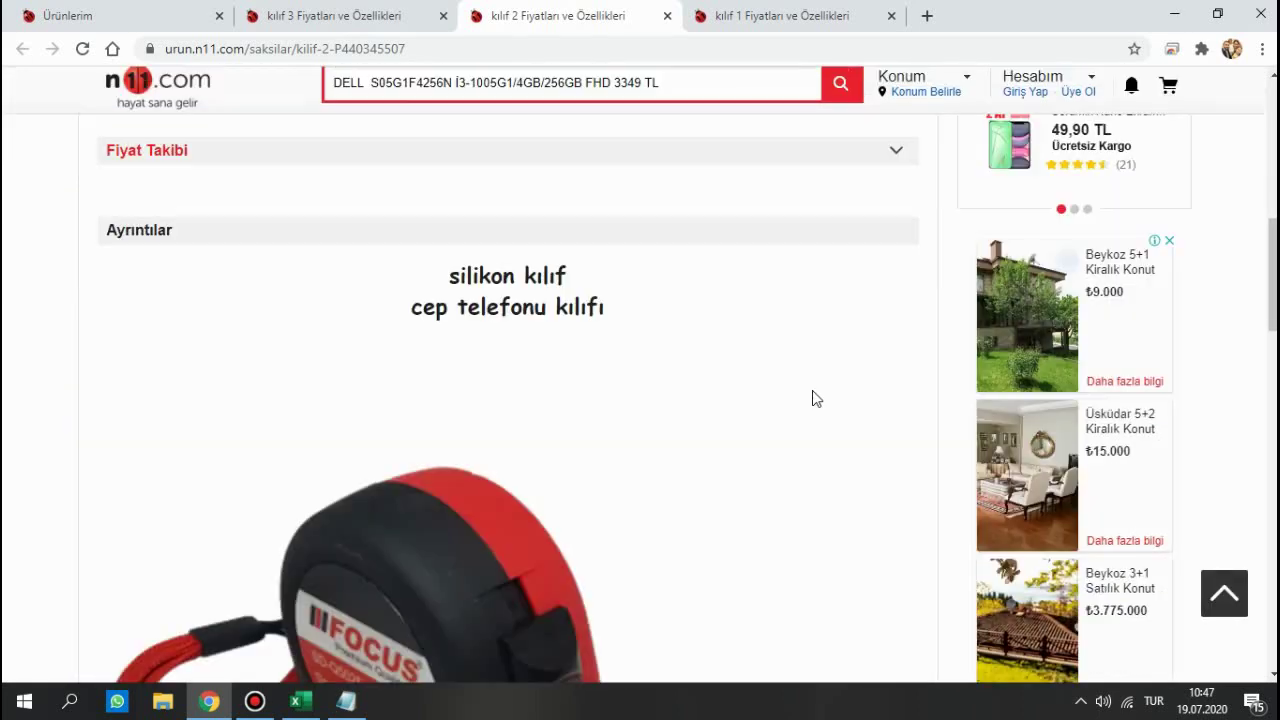
scroll(811, 410, "down", 1)
scroll(418, 385, "down", 2)
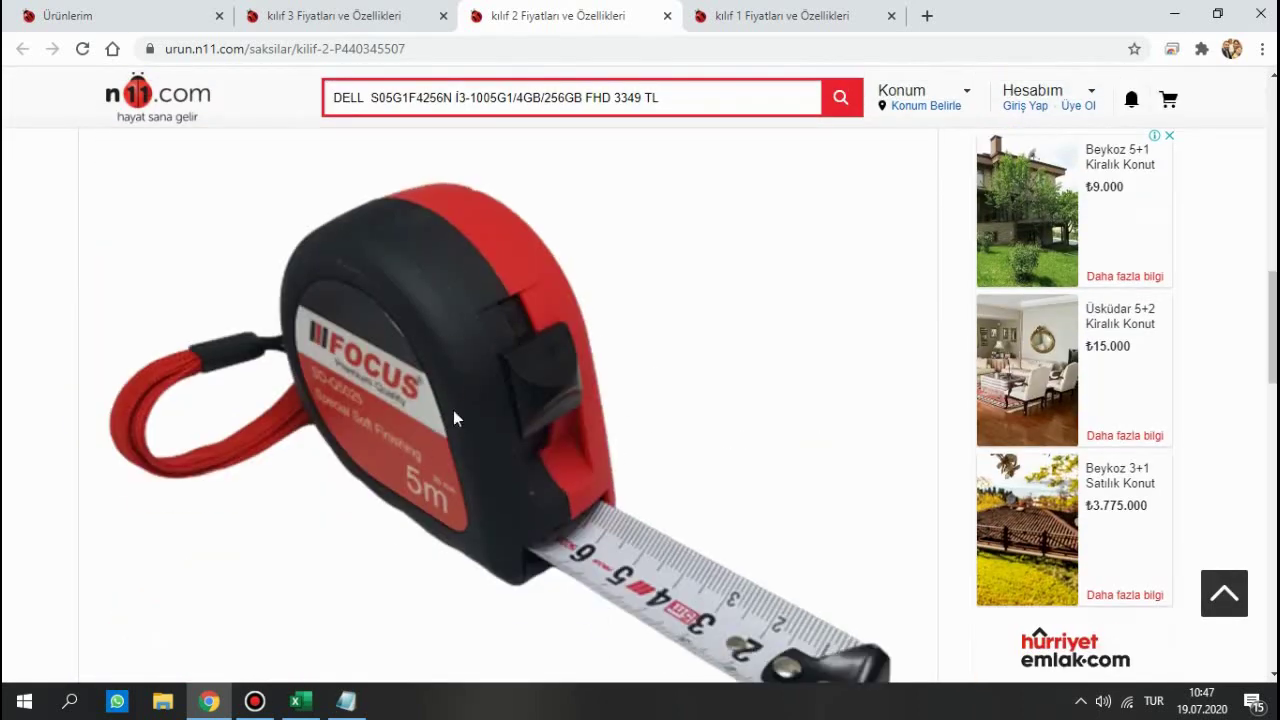
scroll(660, 394, "up", 1)
scroll(378, 420, "down", 1)
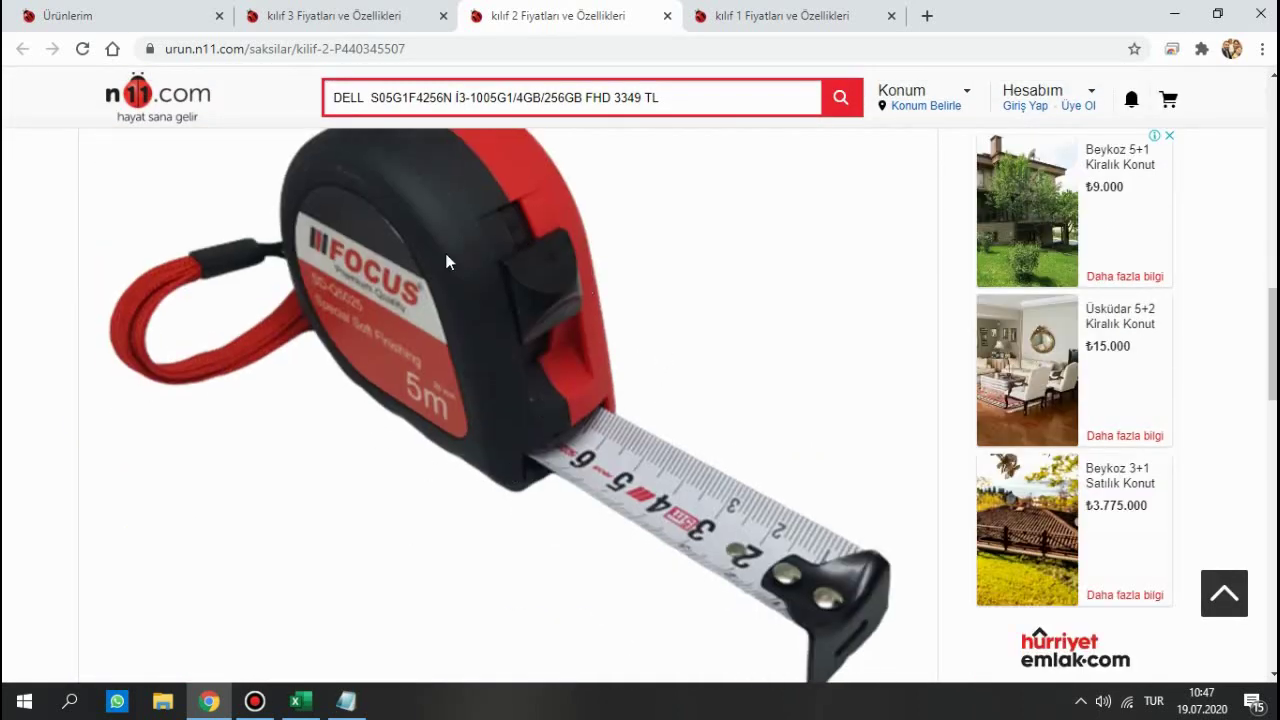
- Check kılıf 1's two-line description with the earbuds image, then minimize Chrome to return to the deneme workbook
left_click(877, 10)
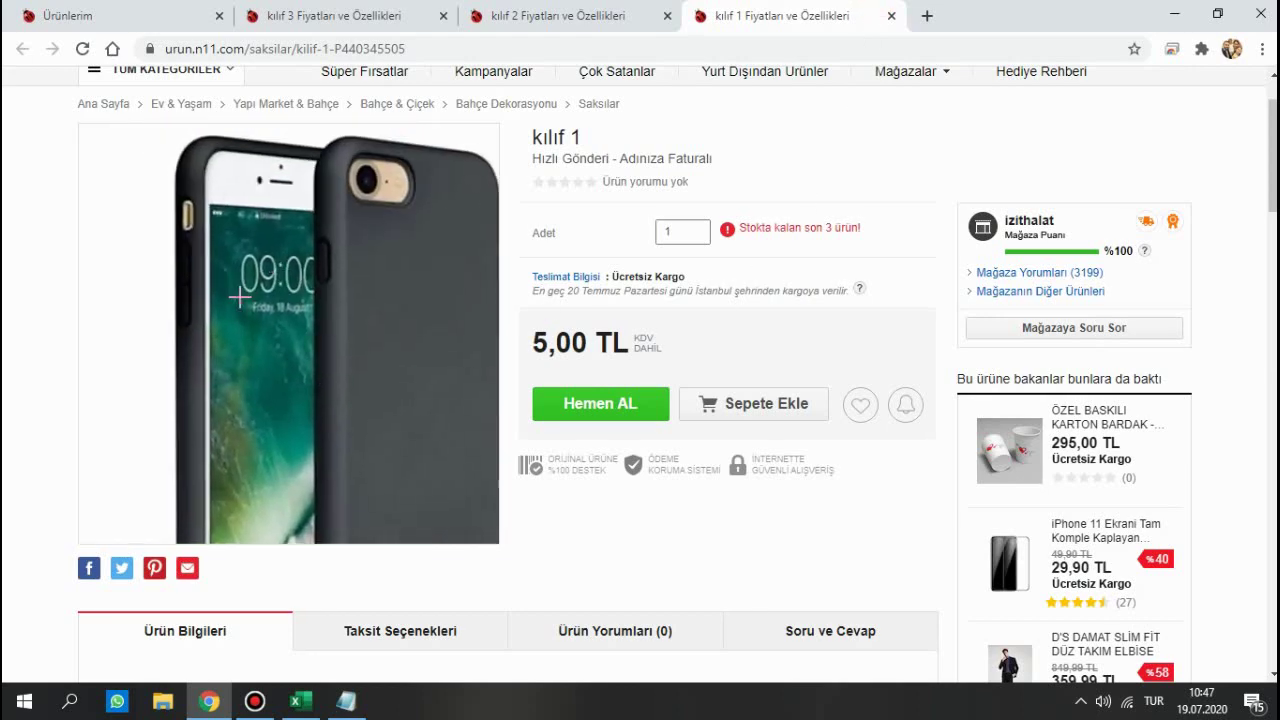
scroll(757, 357, "down", 5)
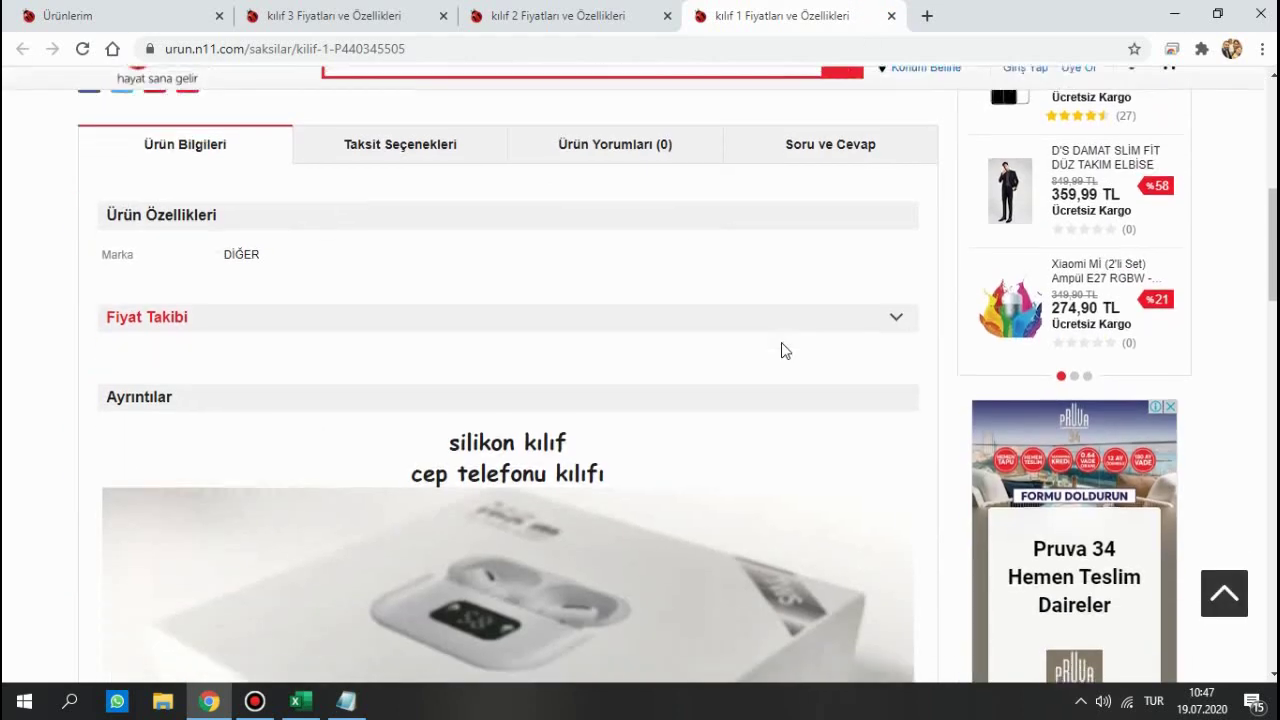
scroll(748, 372, "down", 3)
scroll(703, 394, "down", 3)
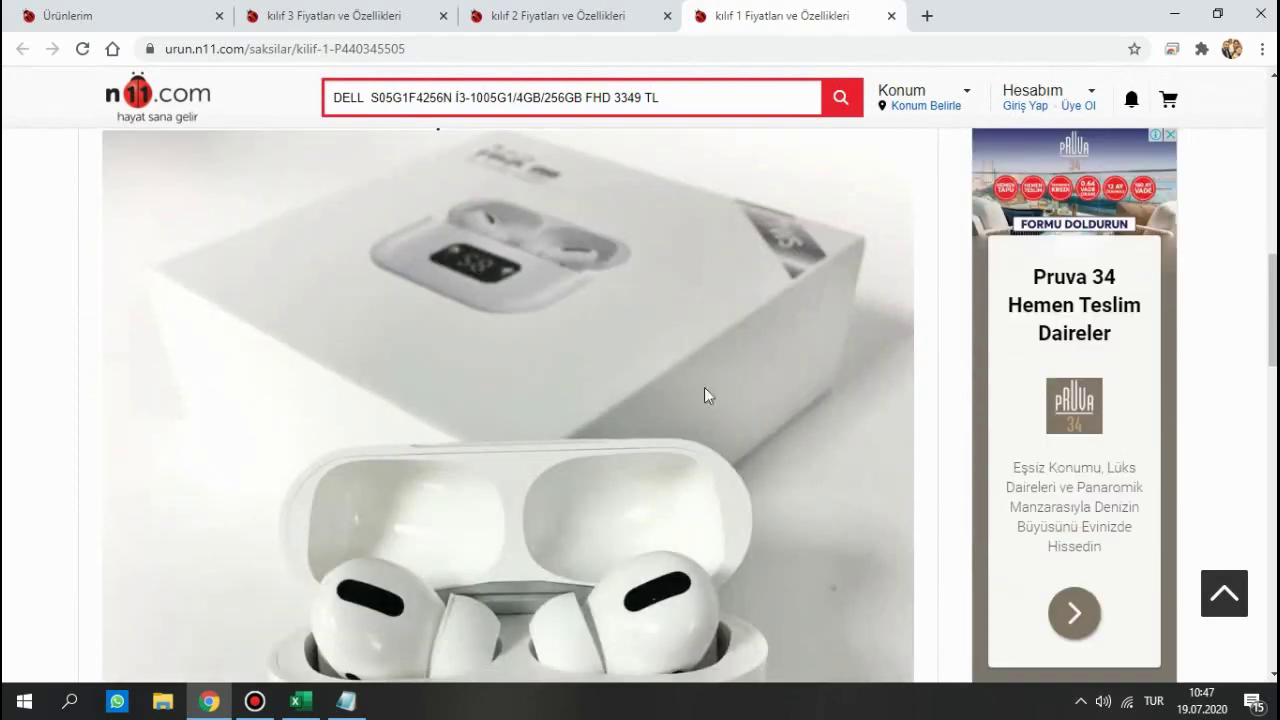
scroll(751, 414, "down", 2)
scroll(752, 414, "up", 1)
scroll(700, 422, "up", 2)
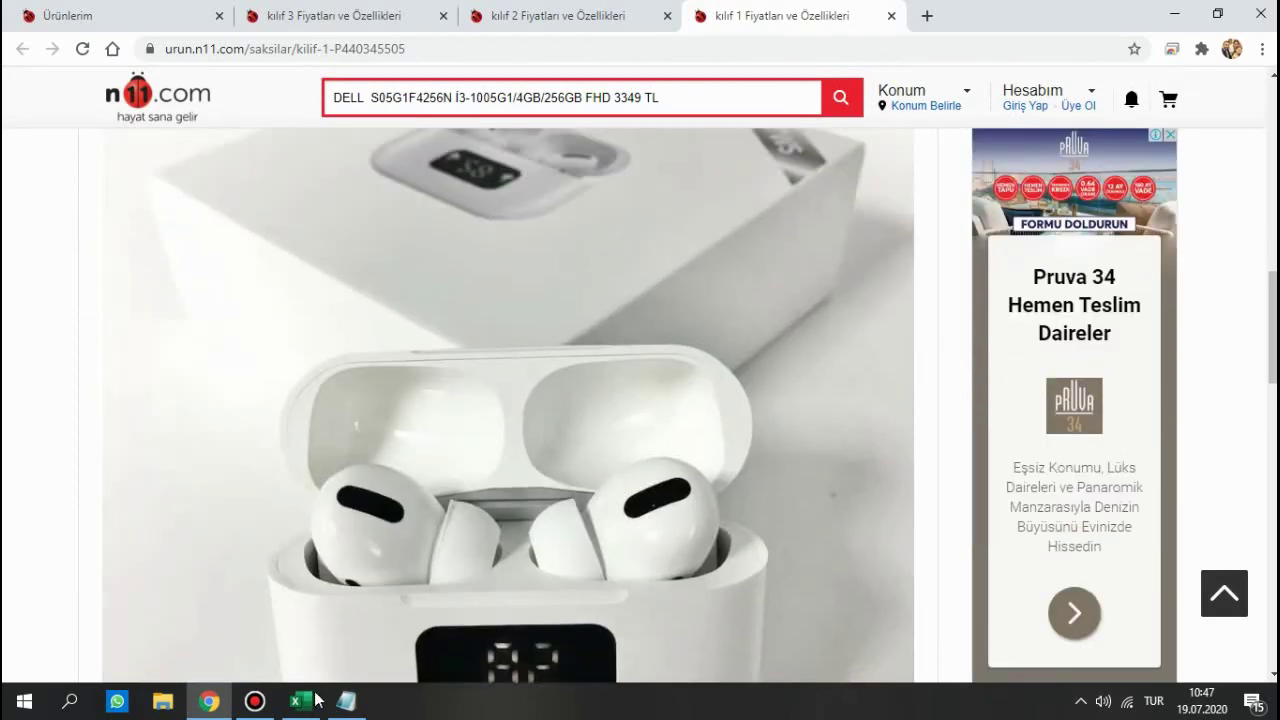
scroll(697, 403, "down", 3)
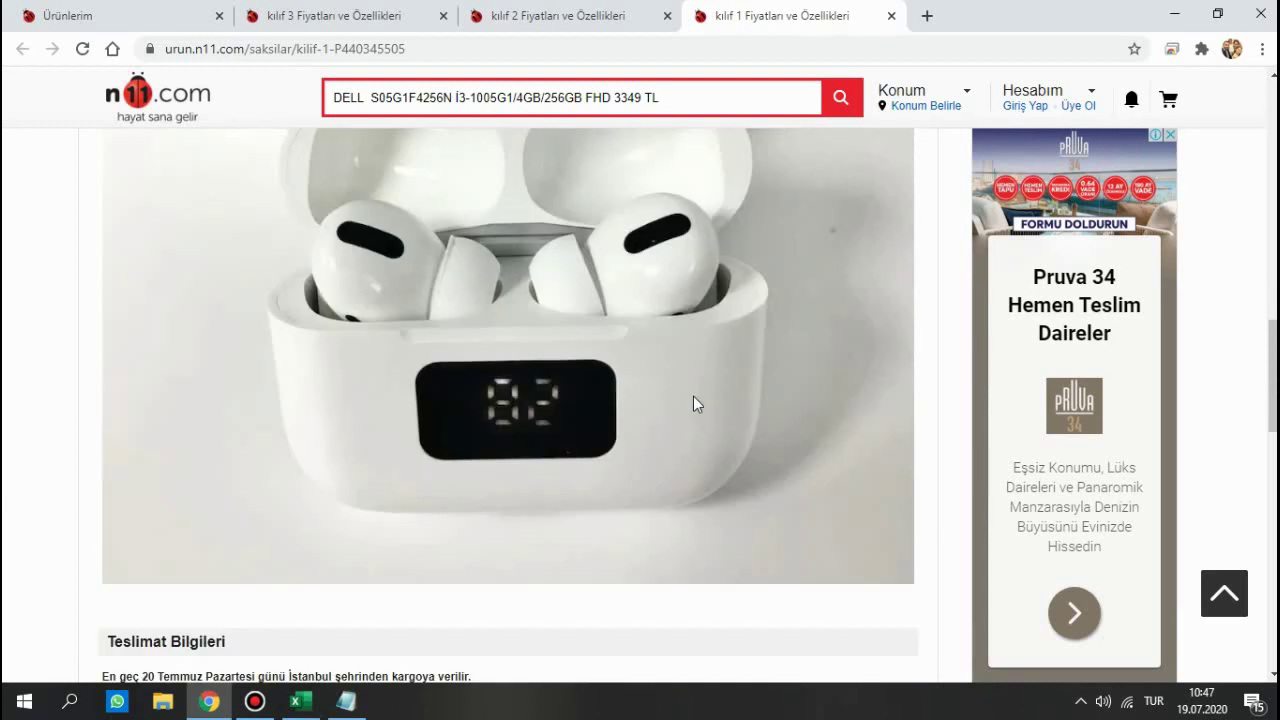
scroll(693, 396, "down", 1)
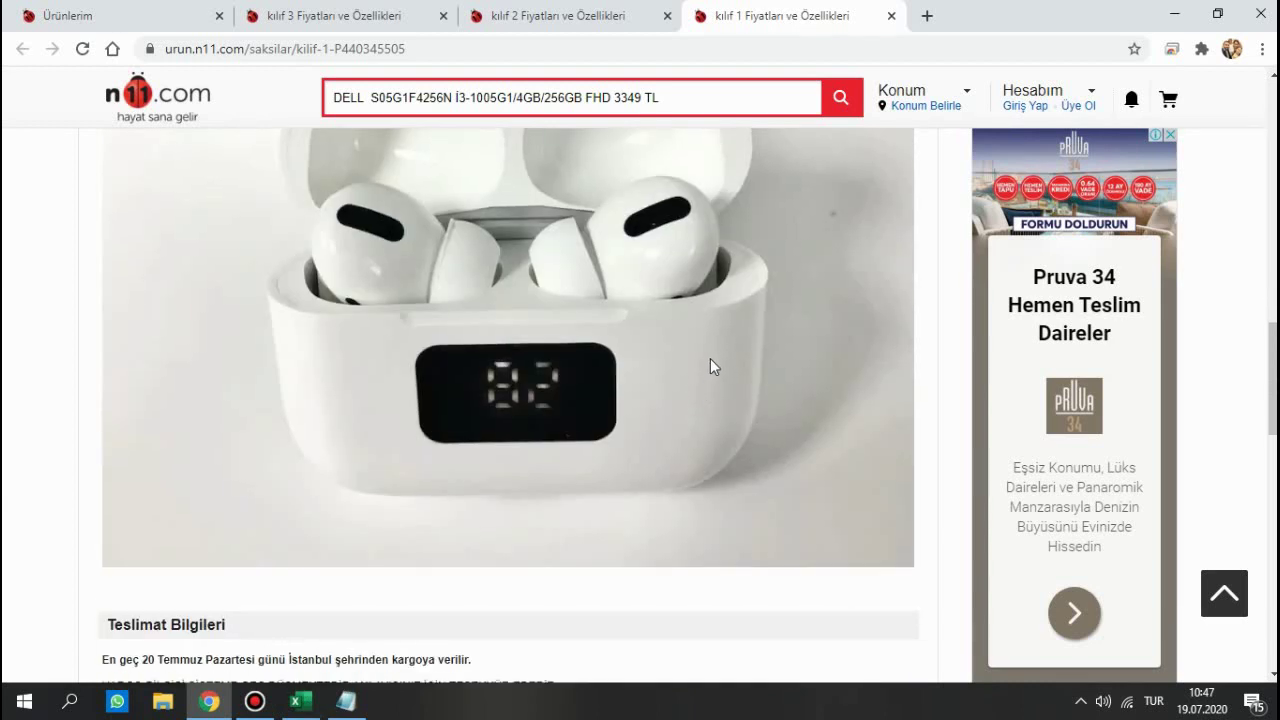
left_click(1173, 16)
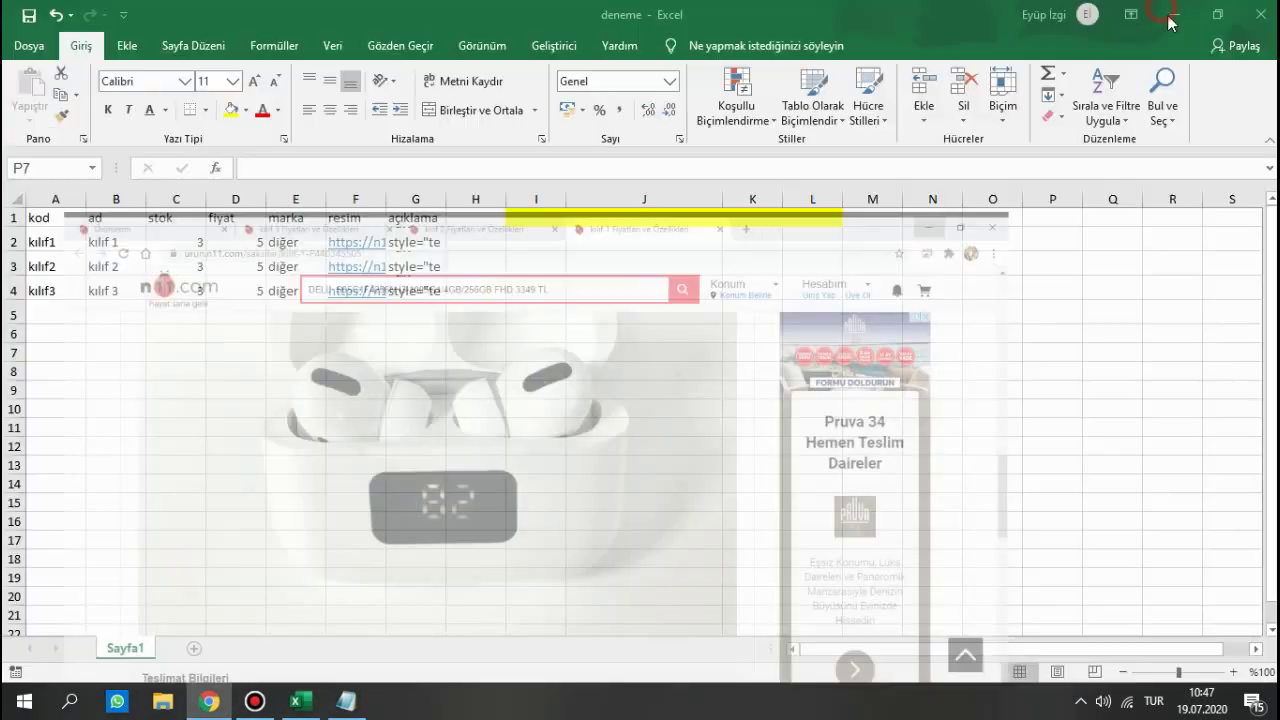